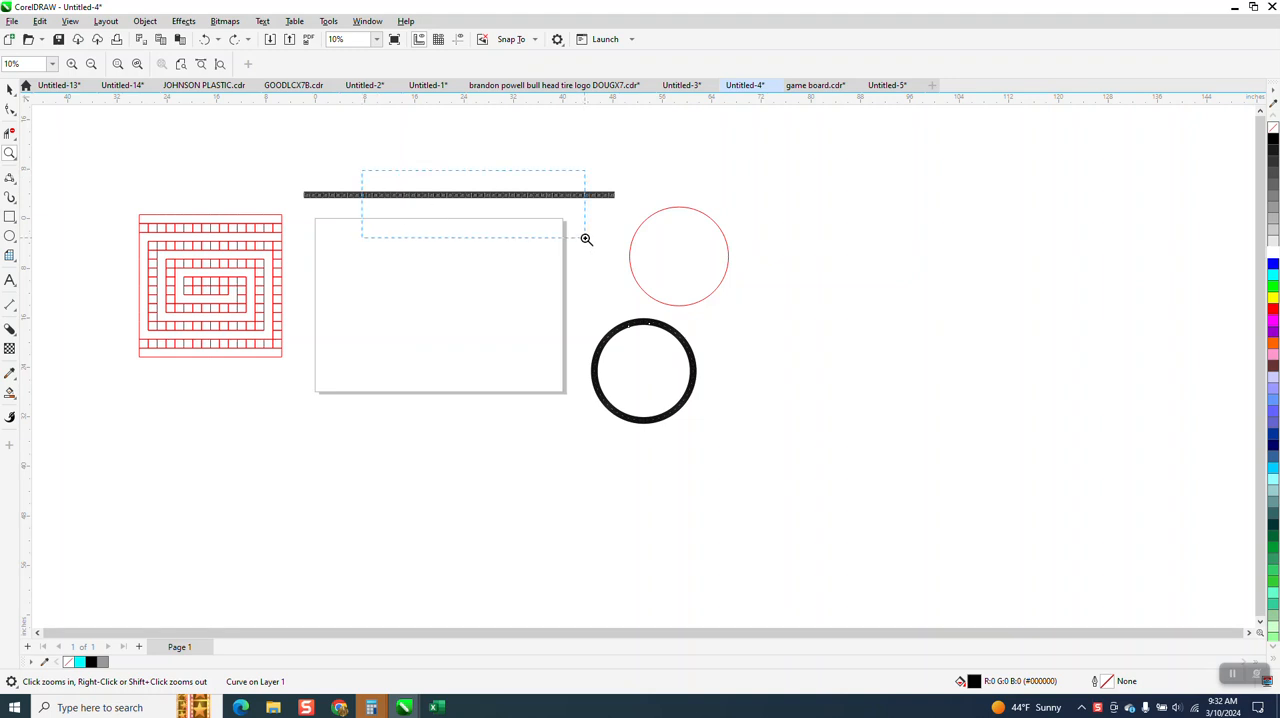
Draw a square 18 by 18 graph paper grid about 23.1 inches wide on the page
scroll(594, 233, "down", 2)
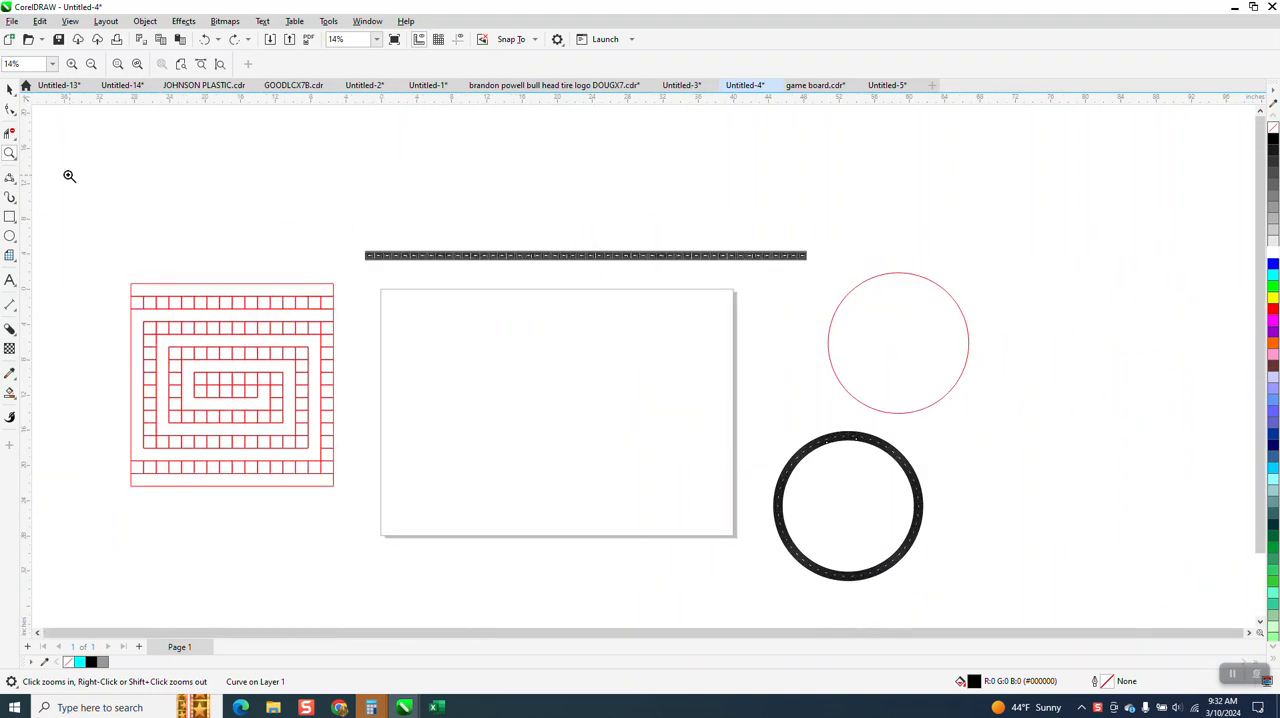
left_click(8, 92)
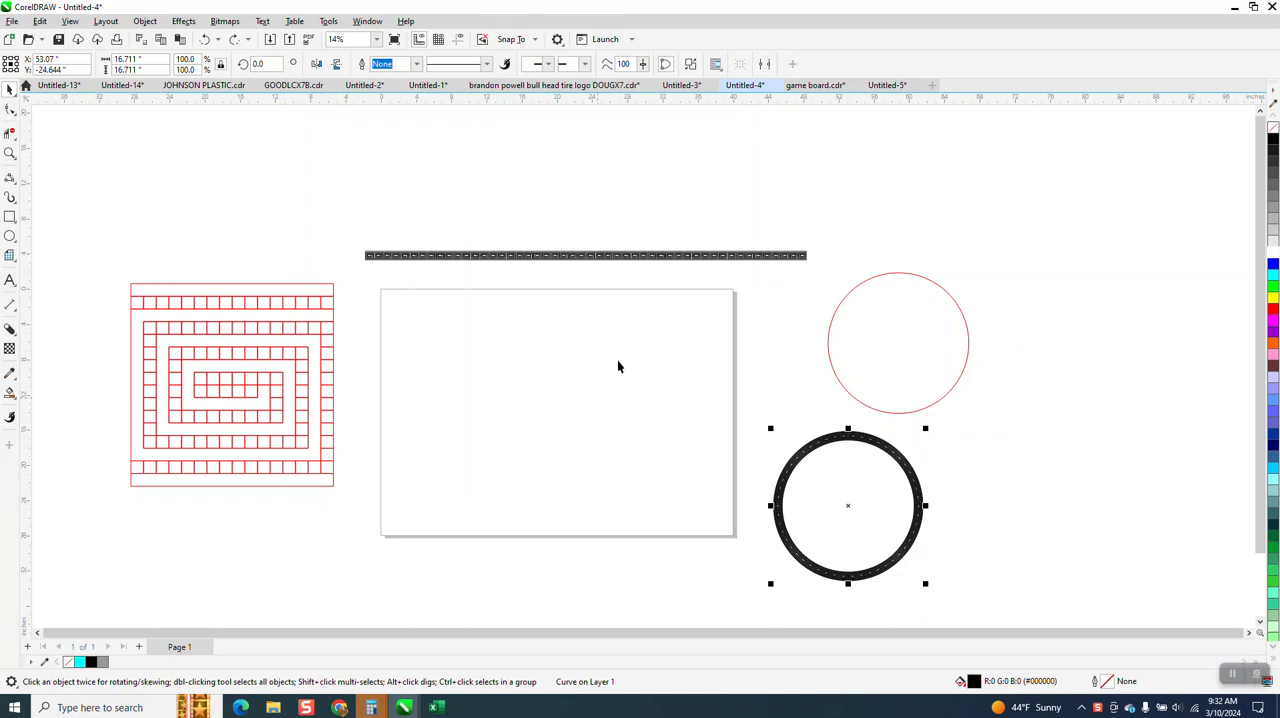
left_click(10, 255)
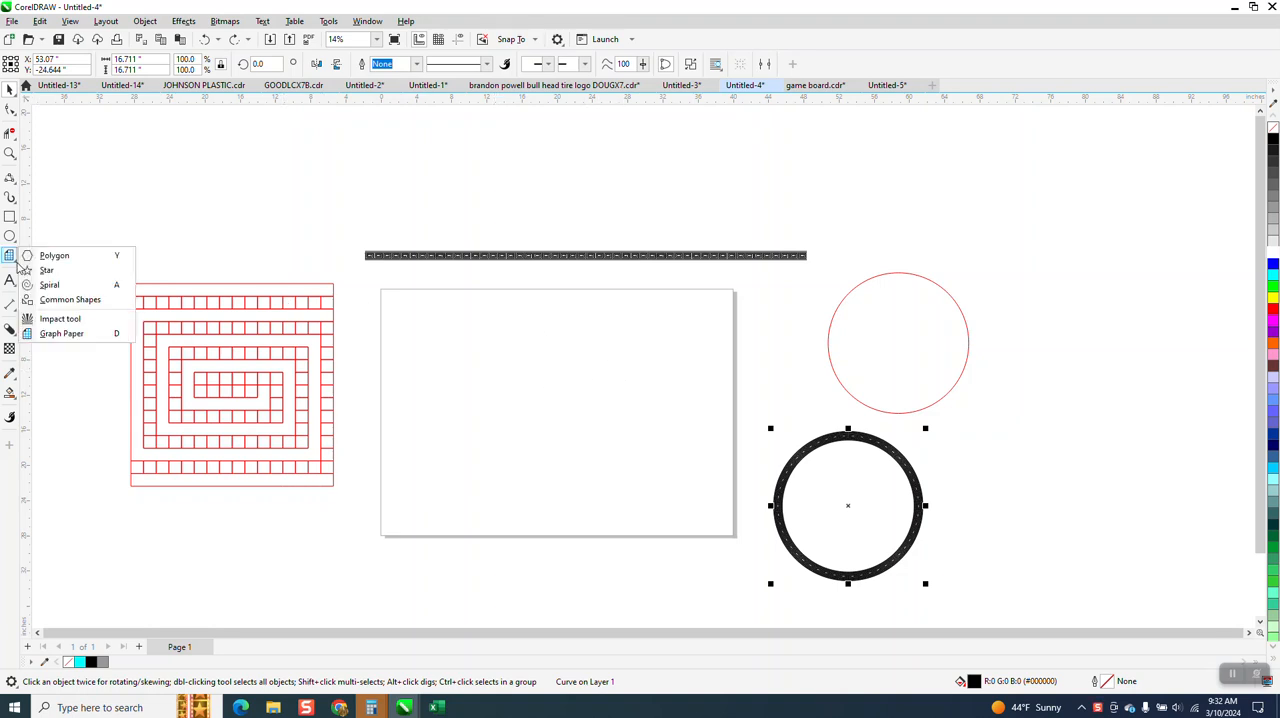
left_click(60, 333)
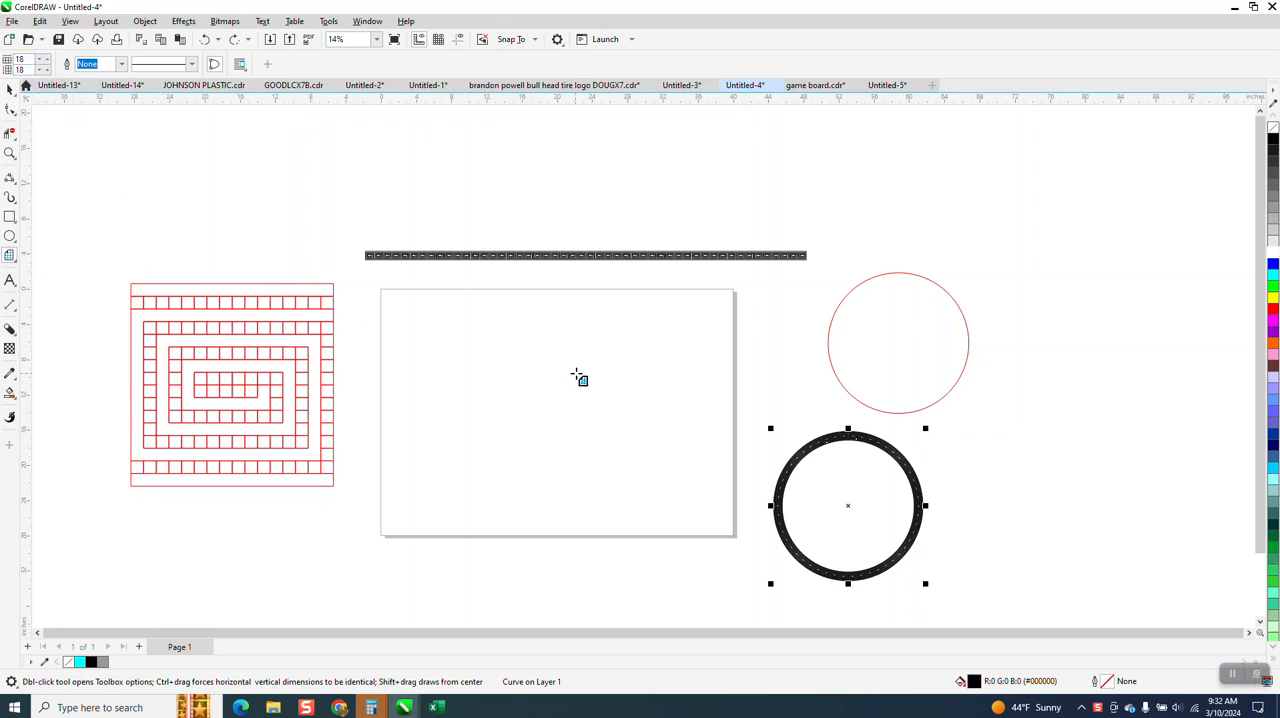
left_click_drag(676, 333, 472, 410)
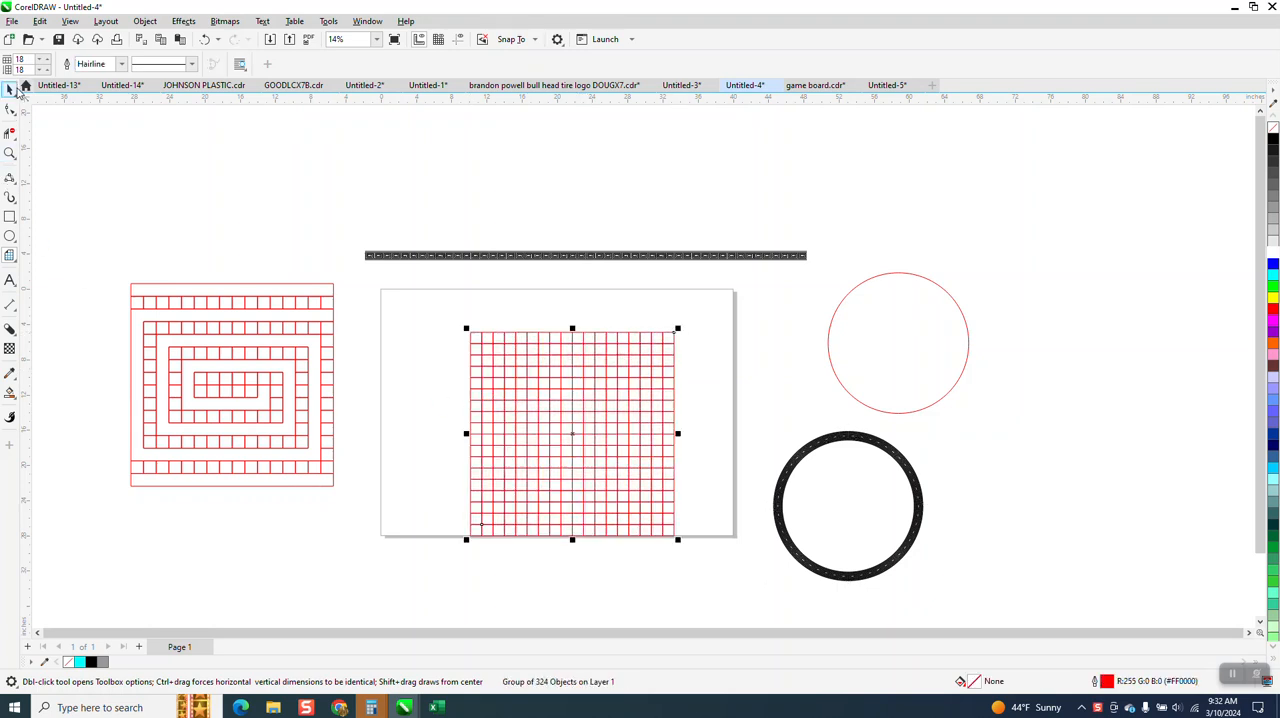
Center the grid on the page and set its size to 18 inches
left_click(11, 90)
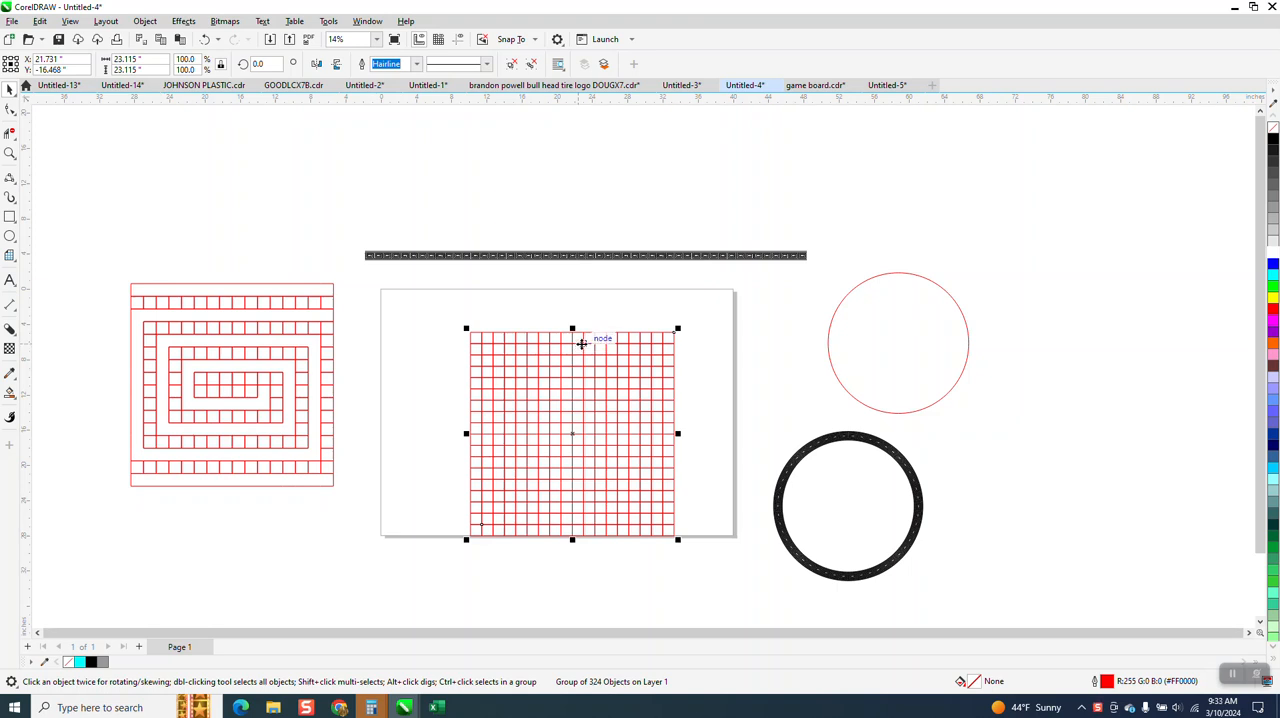
key("p")
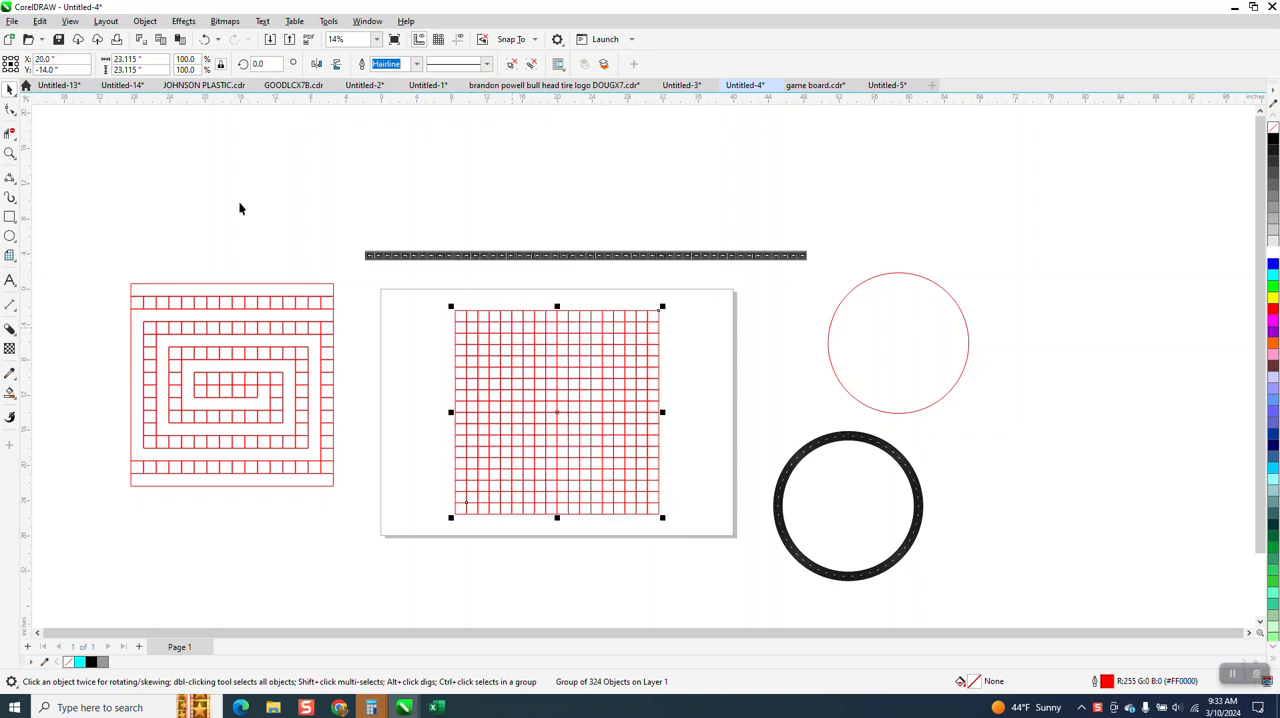
double_click(150, 60)
type("18")
key("Return")
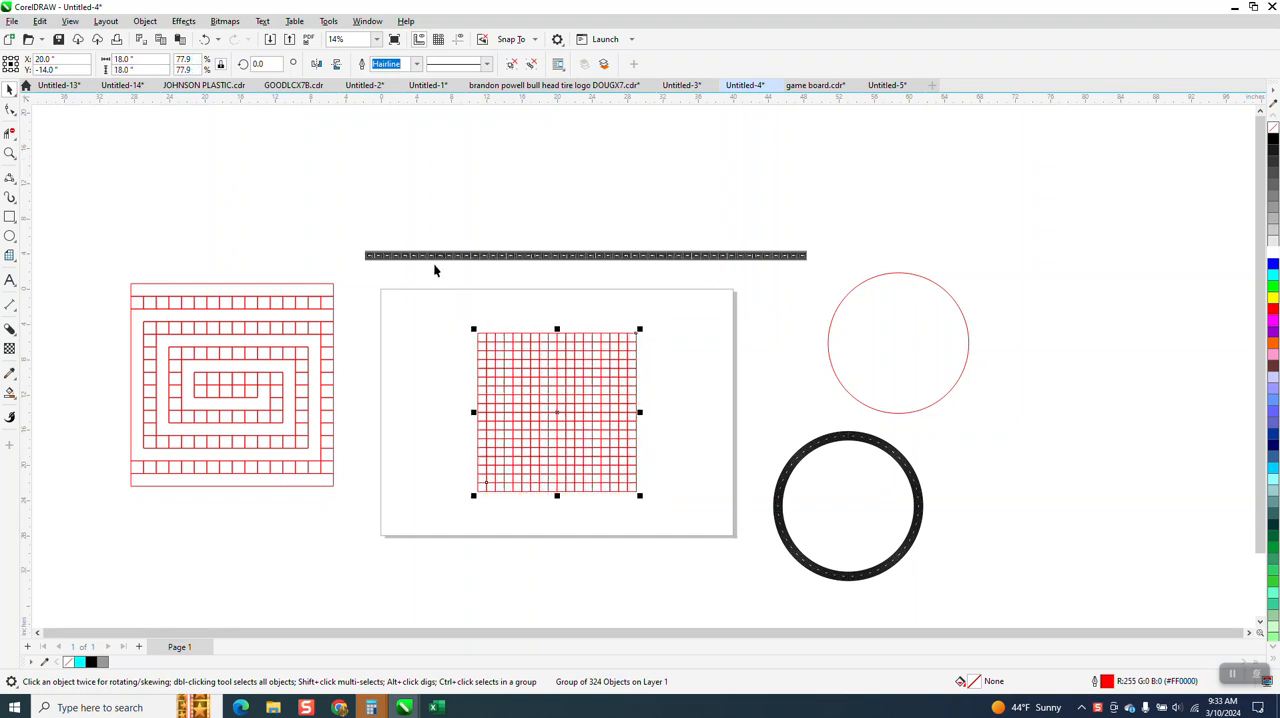
Try Smart Fill in black on the last four cells of the grid's top row
left_click(9, 152)
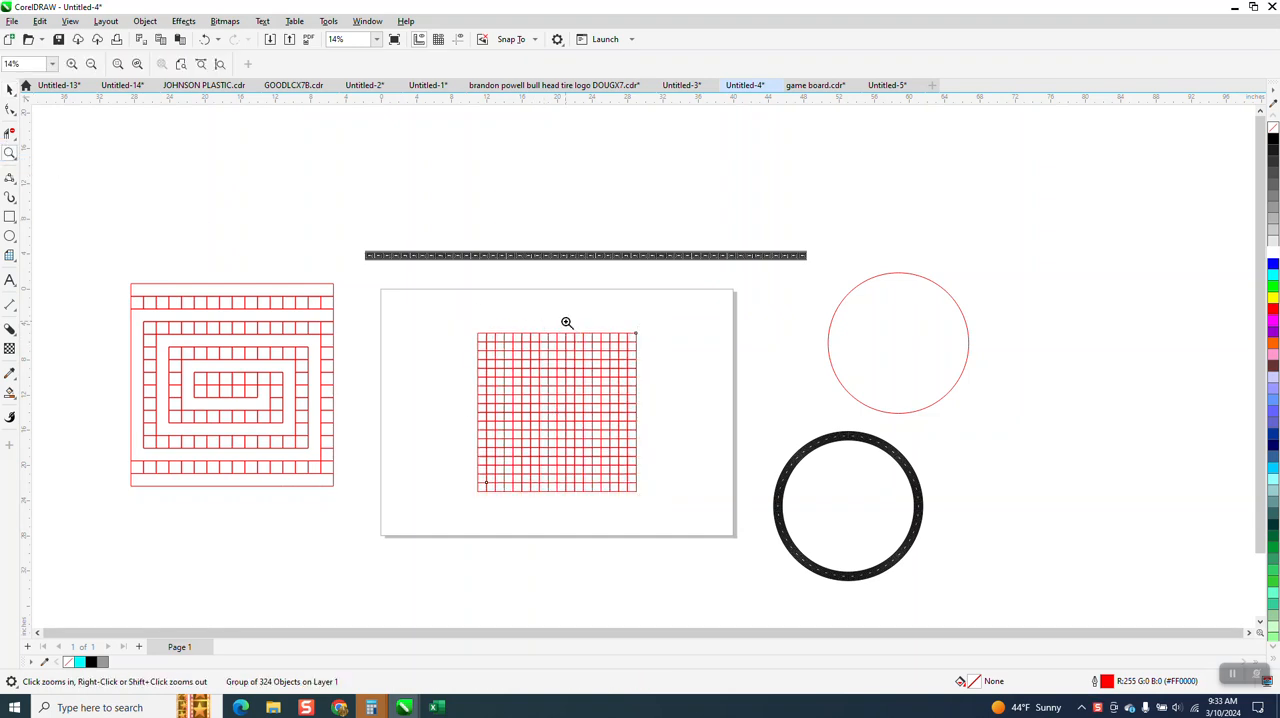
left_click_drag(458, 322, 745, 505)
scroll(688, 447, "down", 3)
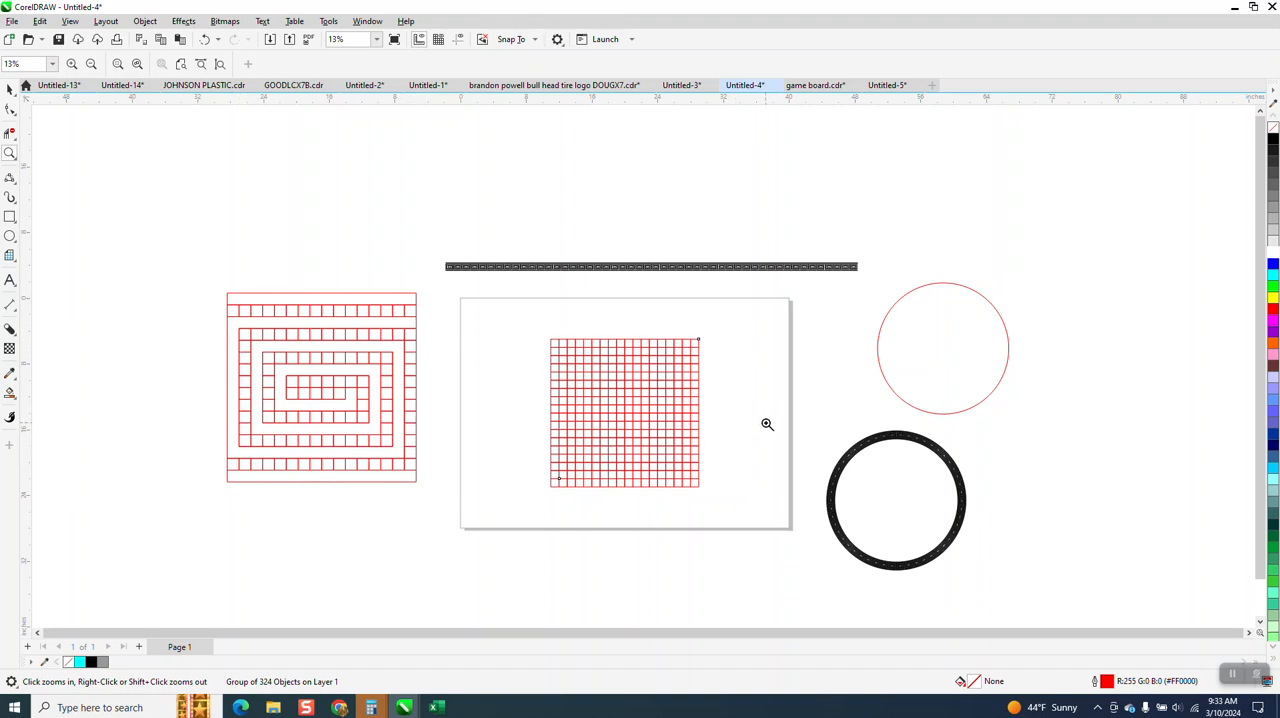
left_click_drag(536, 323, 837, 568)
left_click(10, 393)
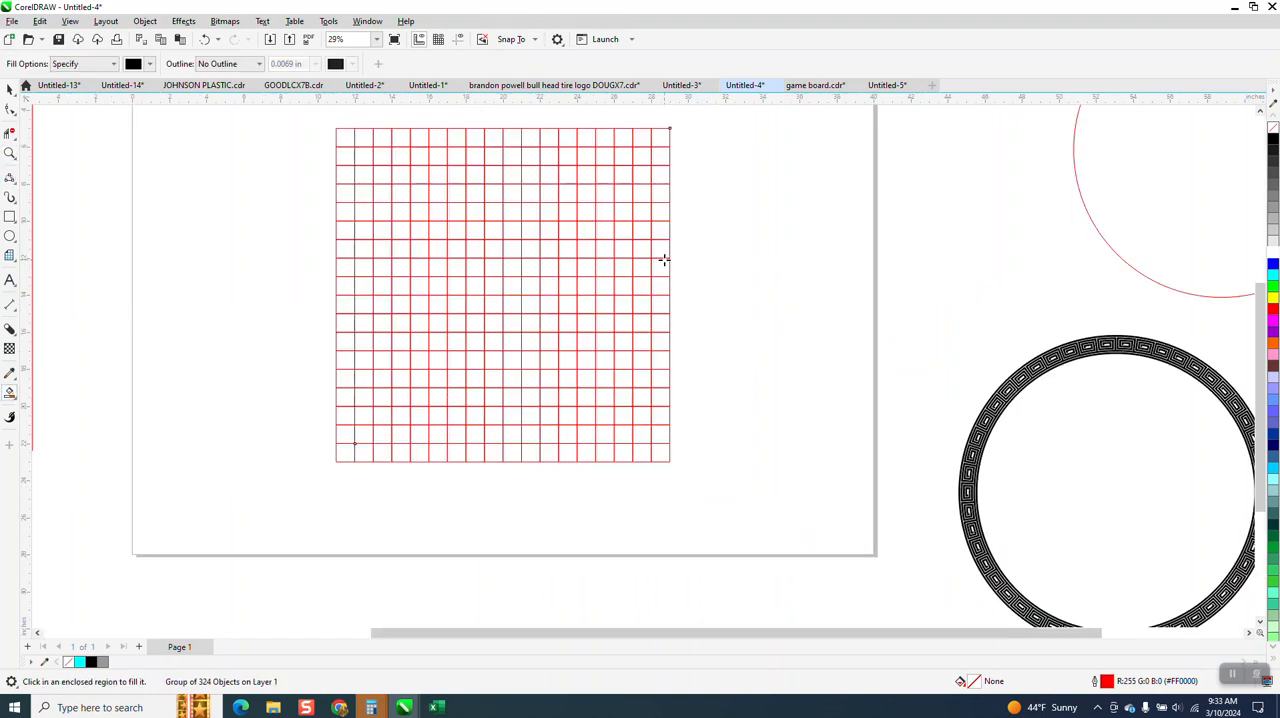
left_click(662, 138)
left_click(646, 137)
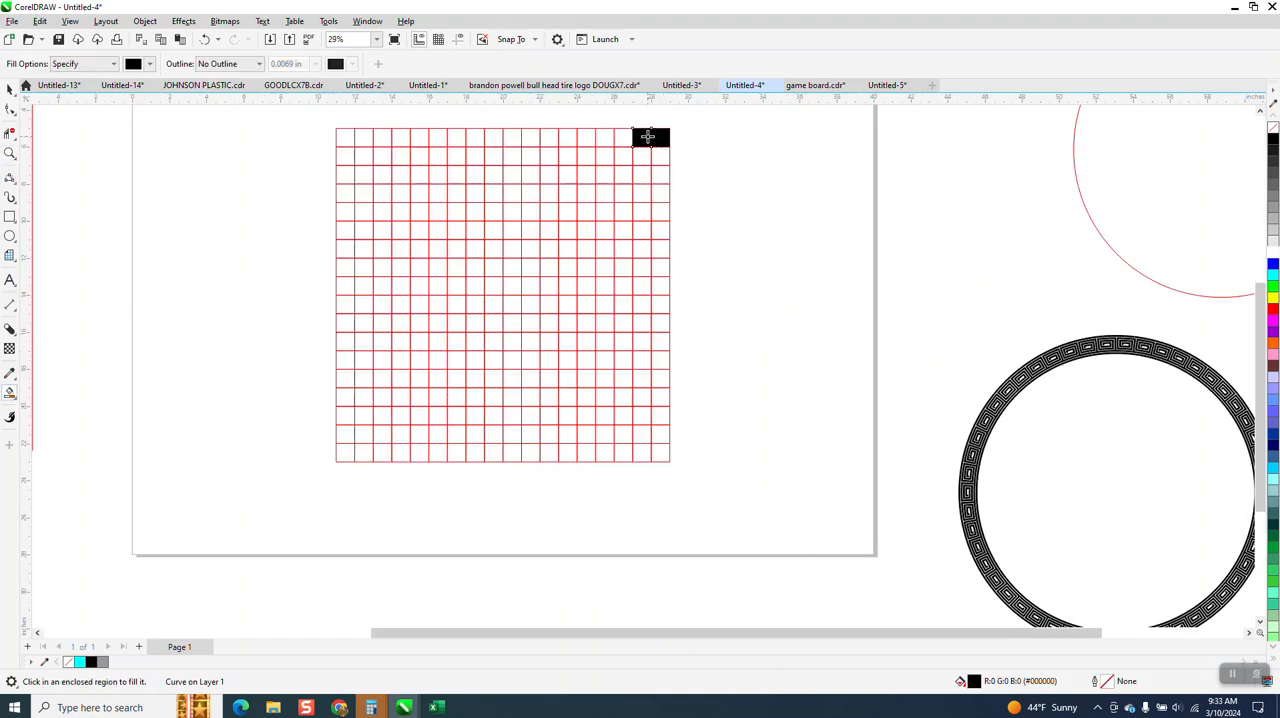
left_click(623, 137)
left_click(605, 137)
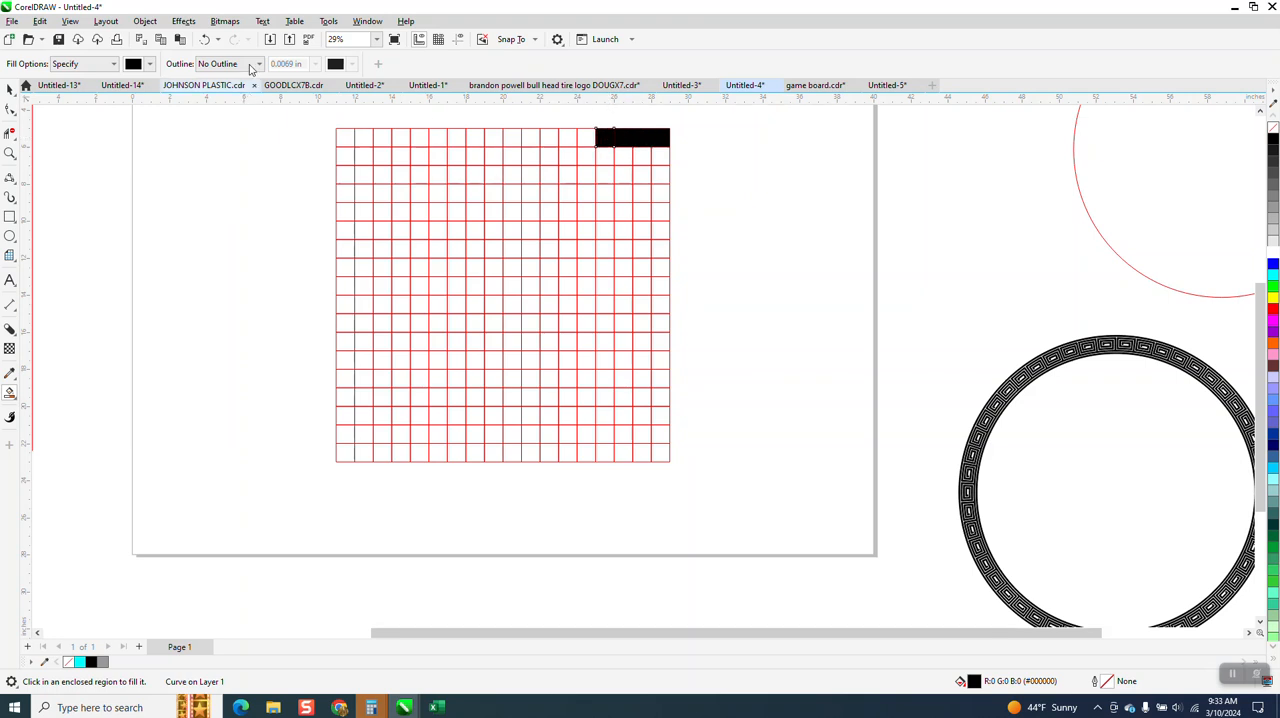
Undo the four black cell fills in the grid's top row
left_click(208, 40)
left_click(208, 40)
left_click(208, 40)
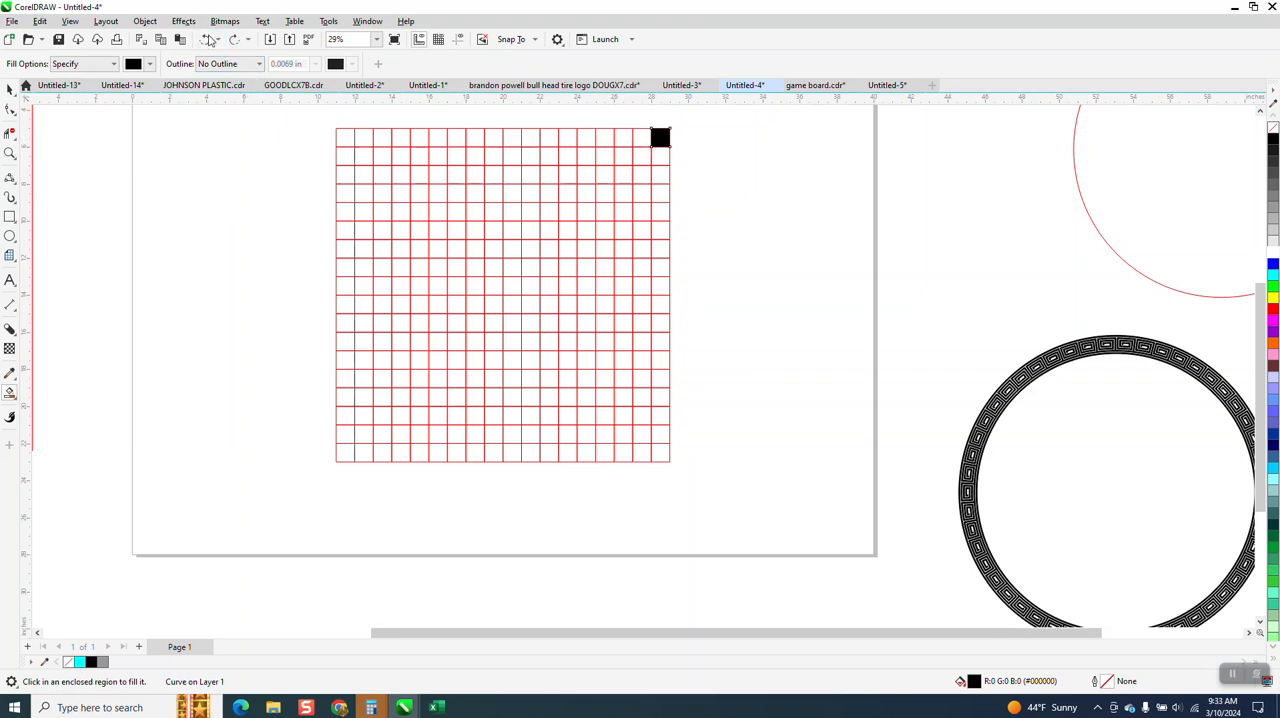
left_click(208, 40)
Delete the vertical segments between the cells of the grid's first and last rows with Virtual Segment Delete
left_click(10, 134)
left_click(62, 163)
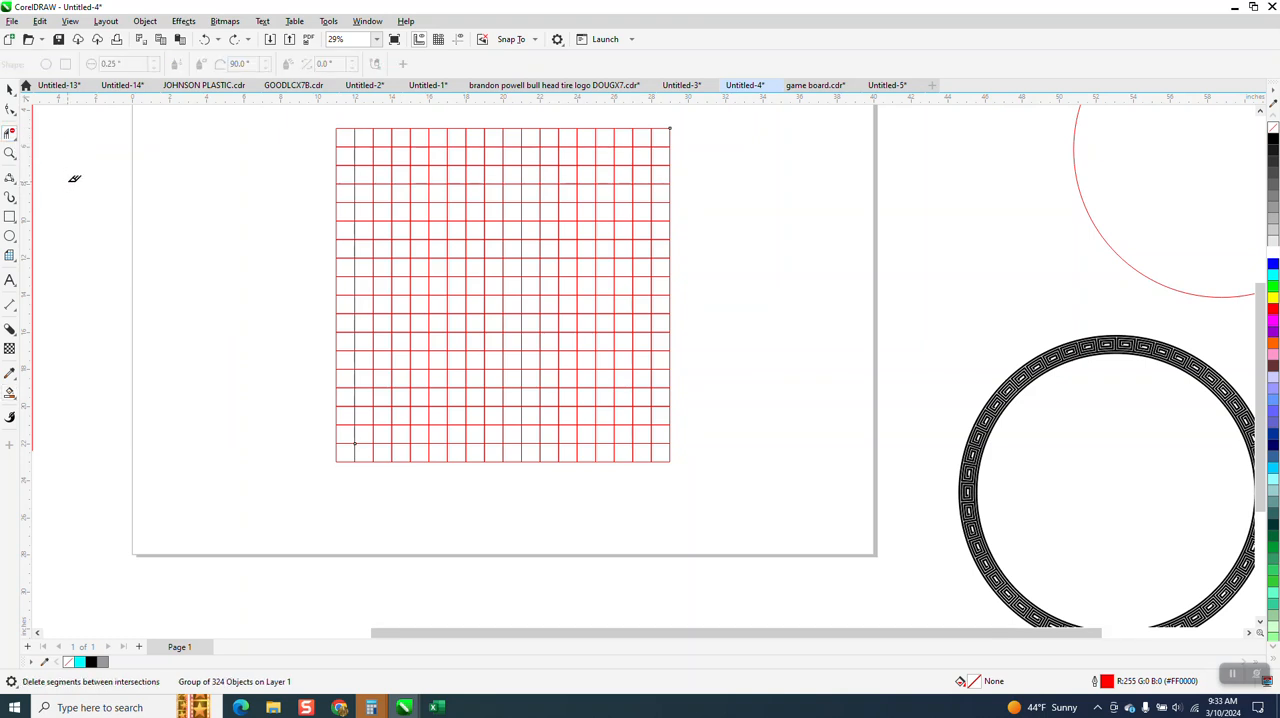
left_click_drag(659, 136, 640, 135)
left_click_drag(396, 130, 359, 136)
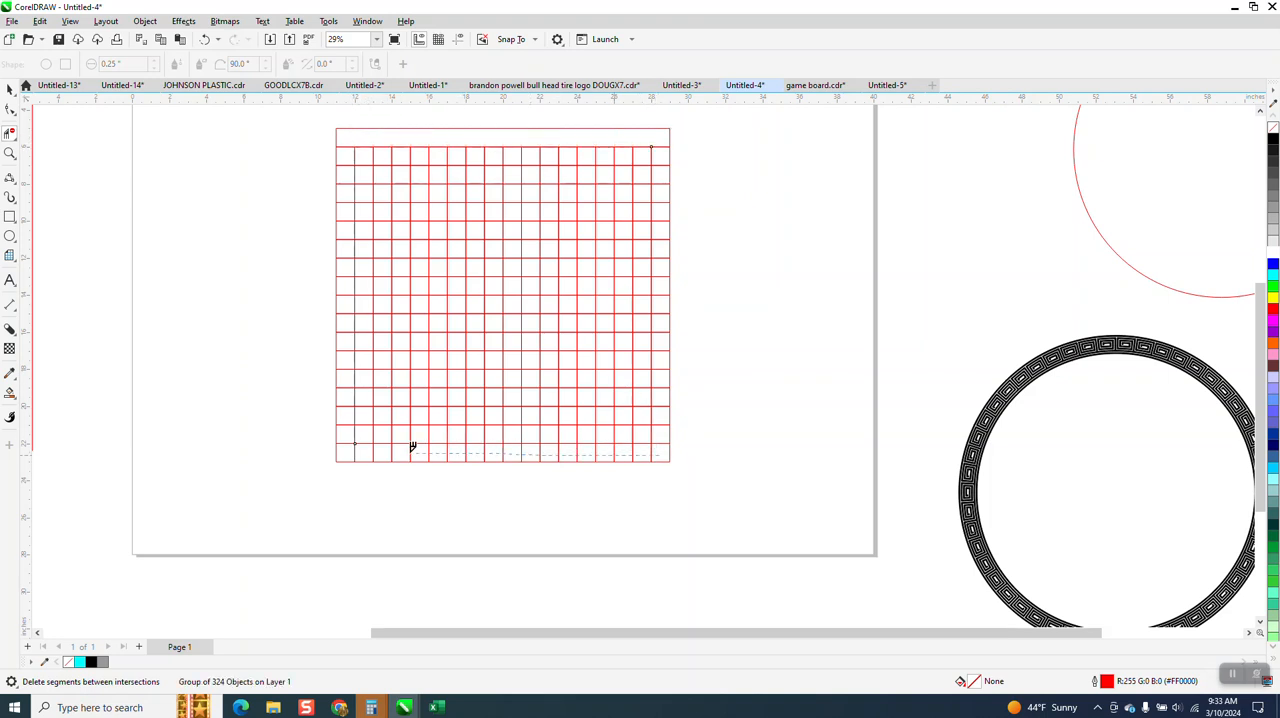
left_click_drag(412, 447, 346, 445)
Try removing the vertical segments in the grid's third row and second row using the finished spiral as reference, undoing each attempt
scroll(518, 504, "down", 2)
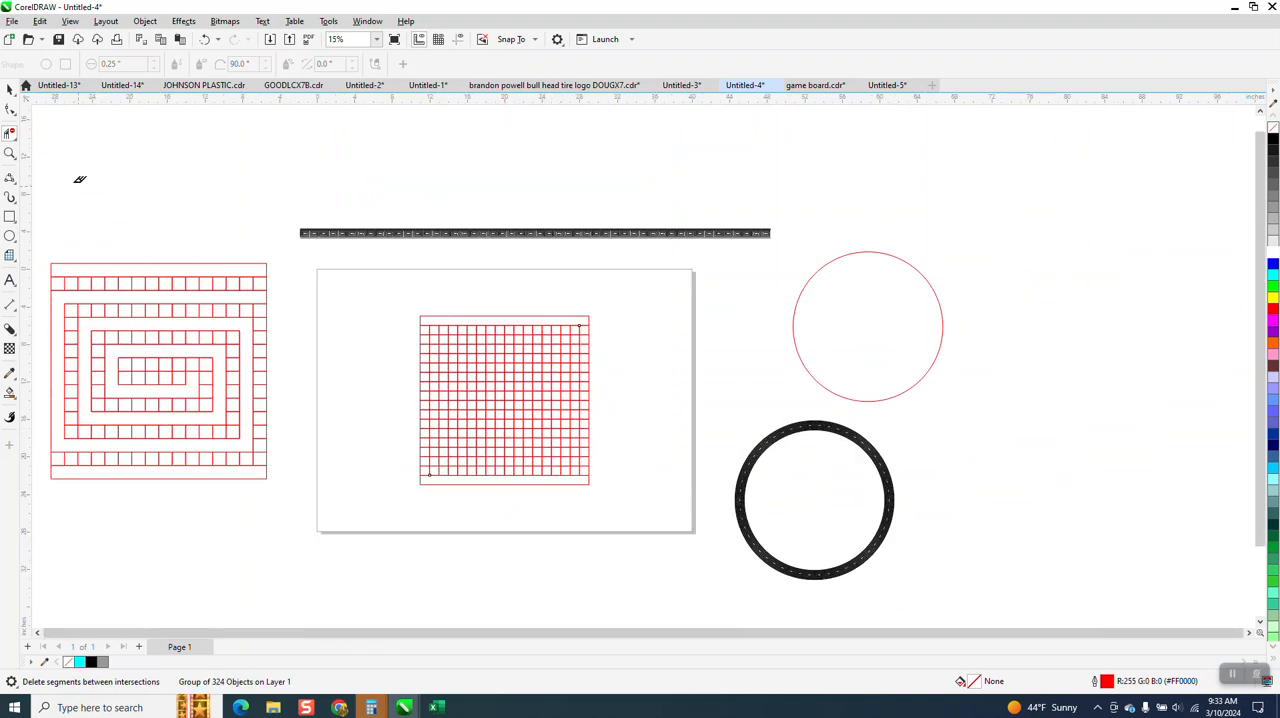
left_click(12, 154)
left_click_drag(183, 280, 345, 388)
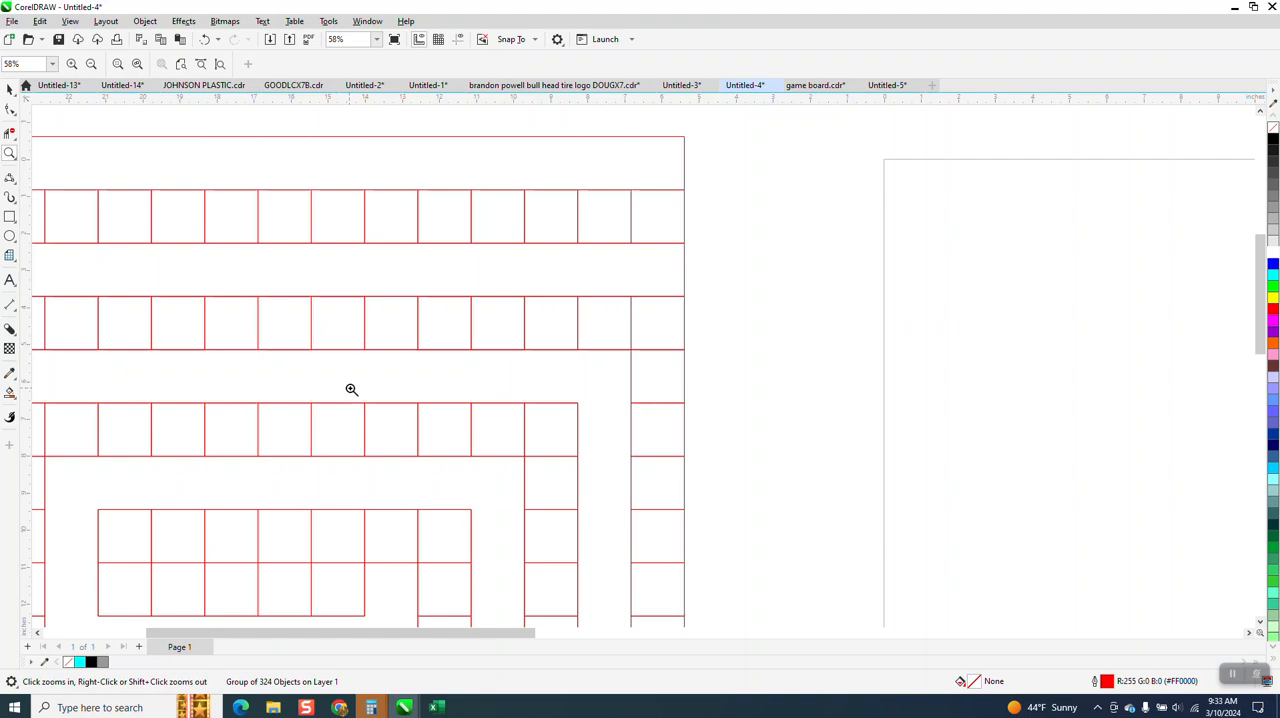
scroll(363, 367, "down", 2)
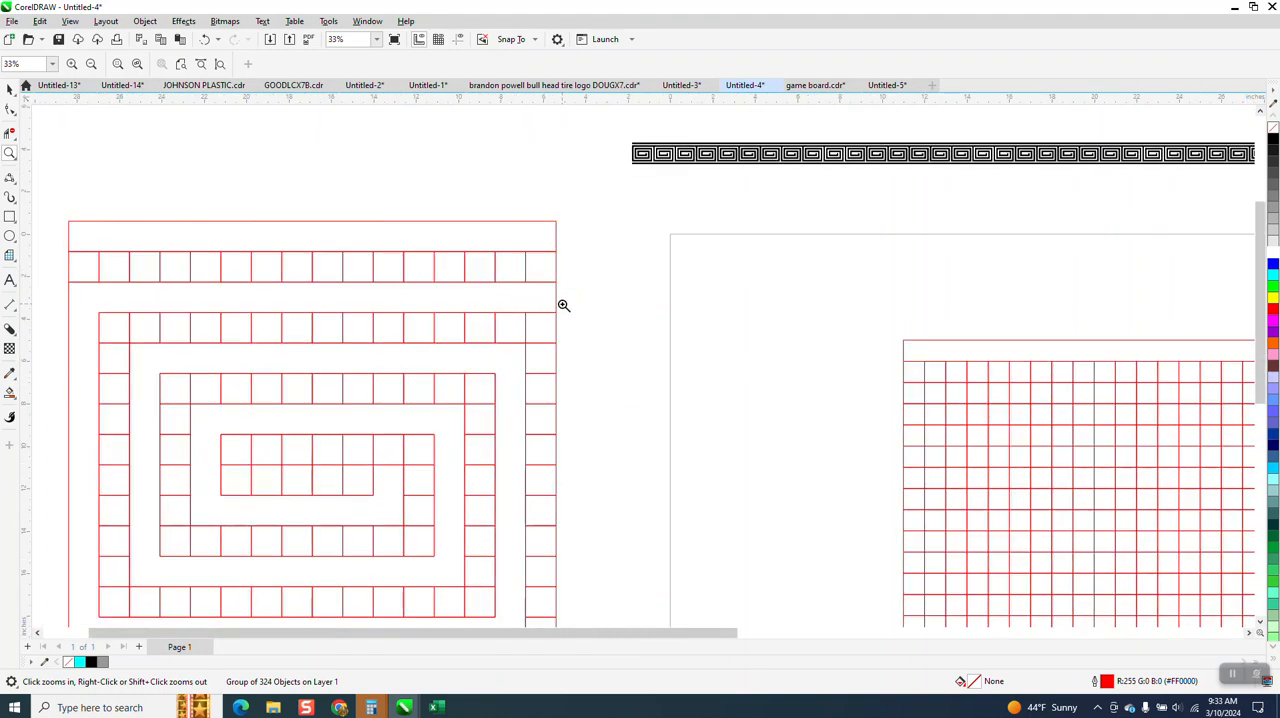
scroll(145, 281, "down", 1)
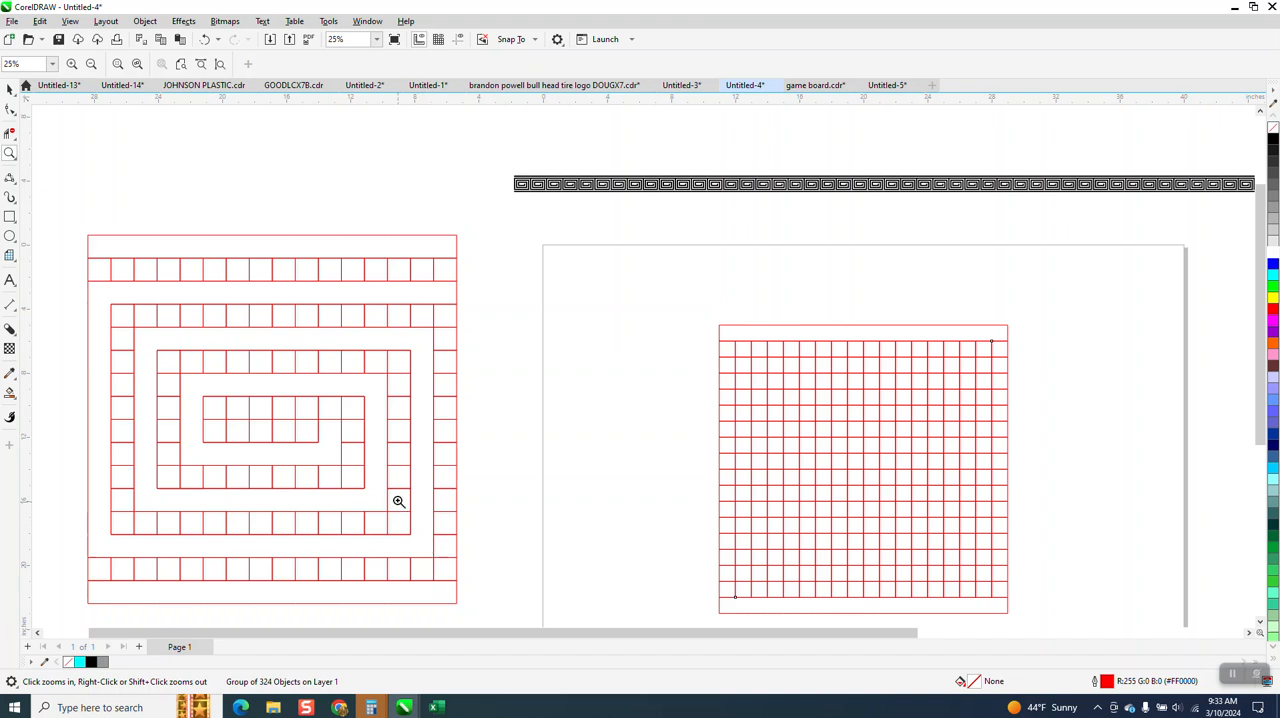
scroll(390, 474, "down", 1)
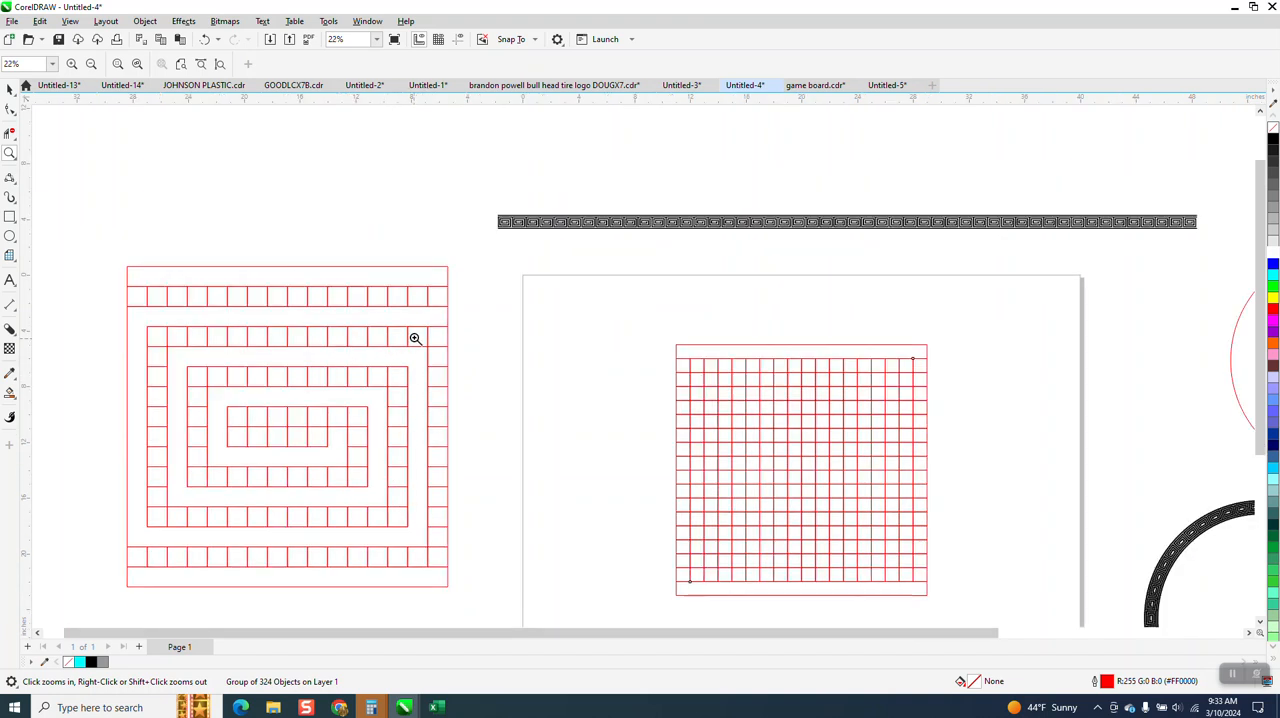
left_click(12, 135)
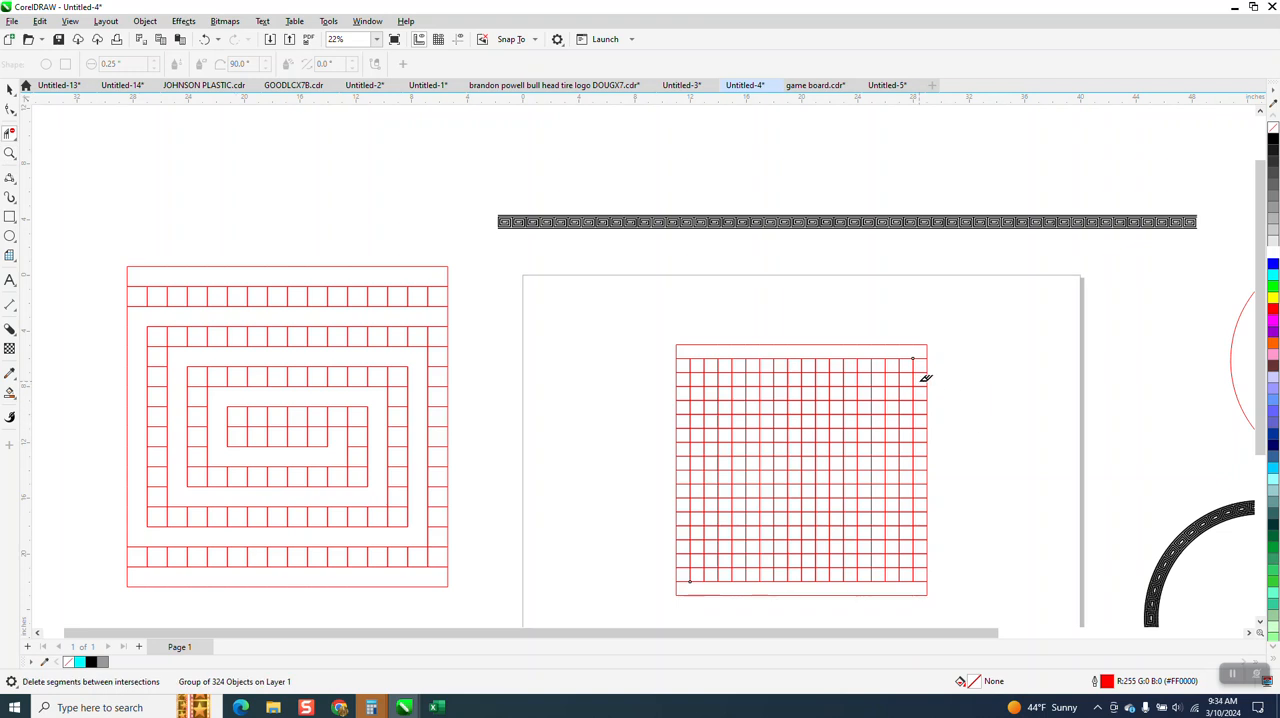
left_click_drag(919, 381, 852, 378)
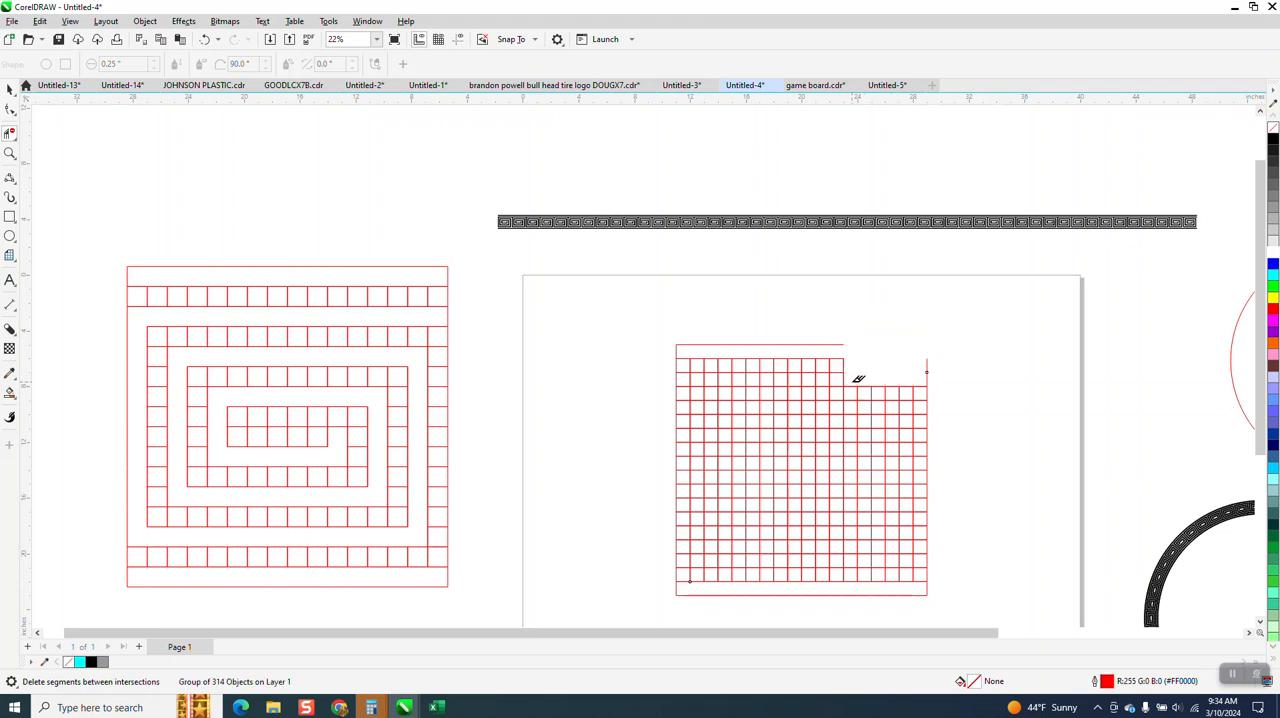
left_click(206, 40)
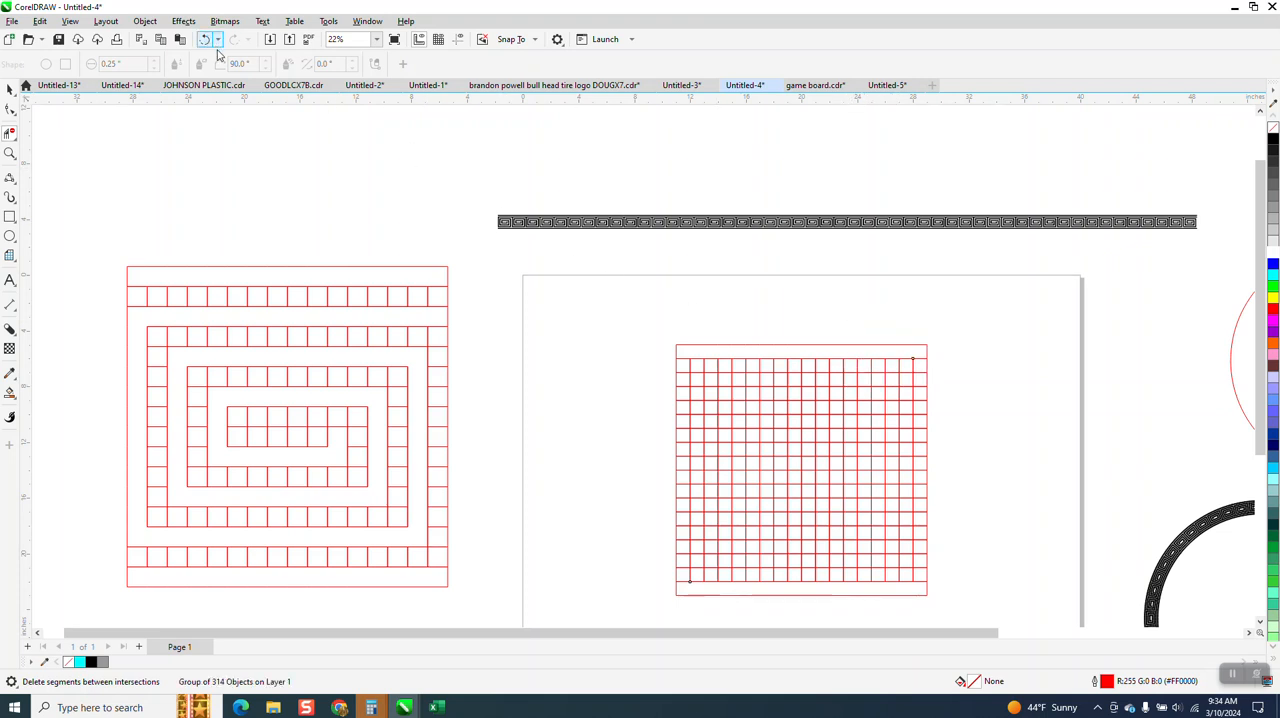
left_click_drag(914, 358, 709, 361)
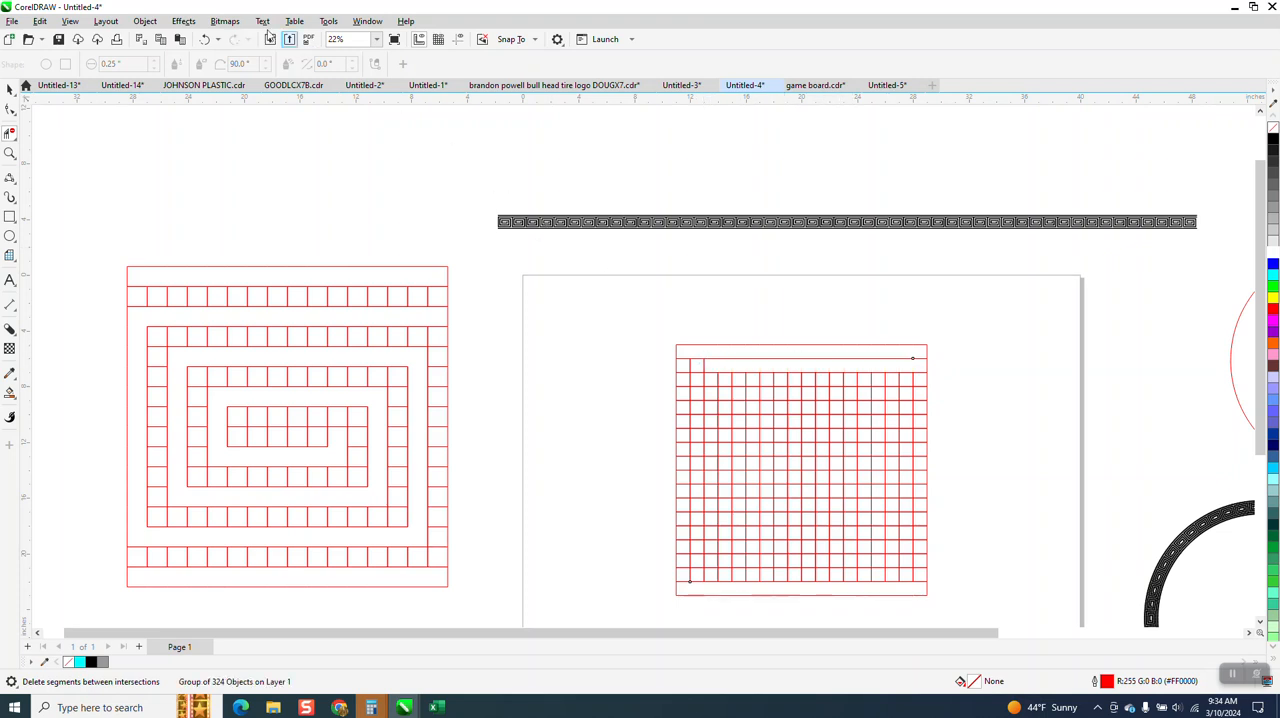
left_click(204, 39)
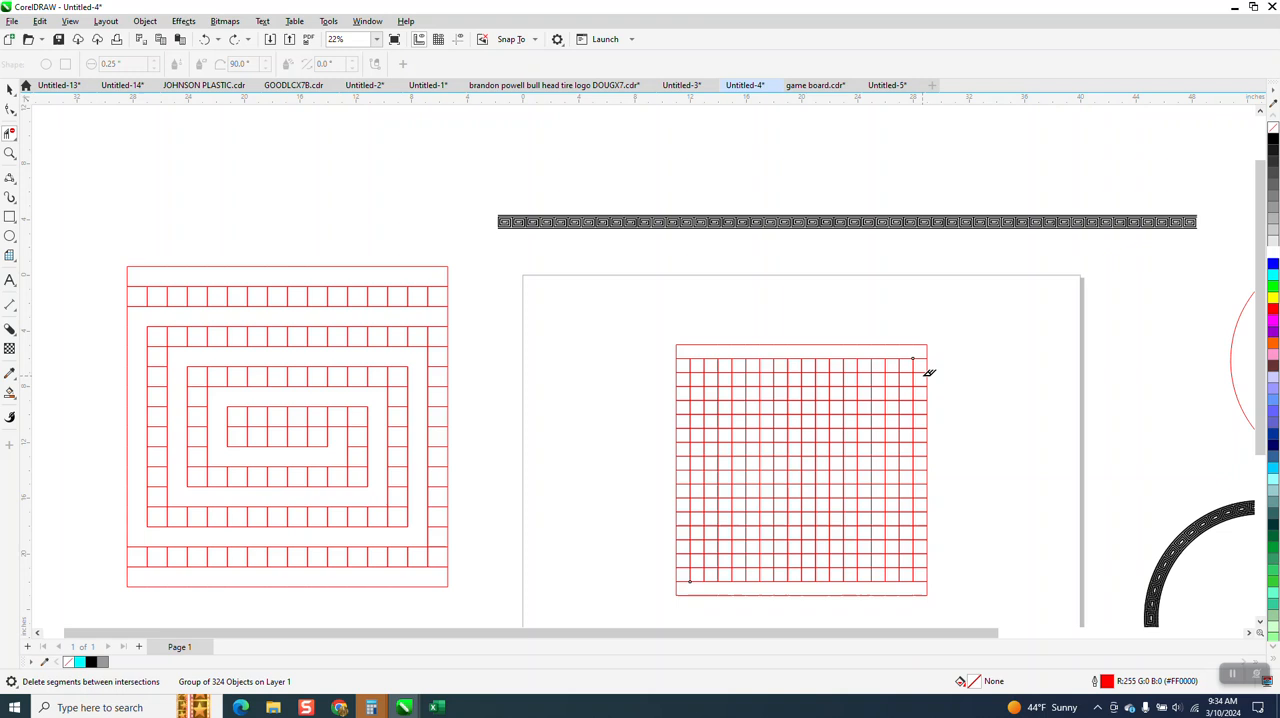
Delete all vertical segments across the grid's third row, undoing the extra deletion made below it
left_click_drag(924, 379, 891, 373)
left_click_drag(687, 375, 686, 376)
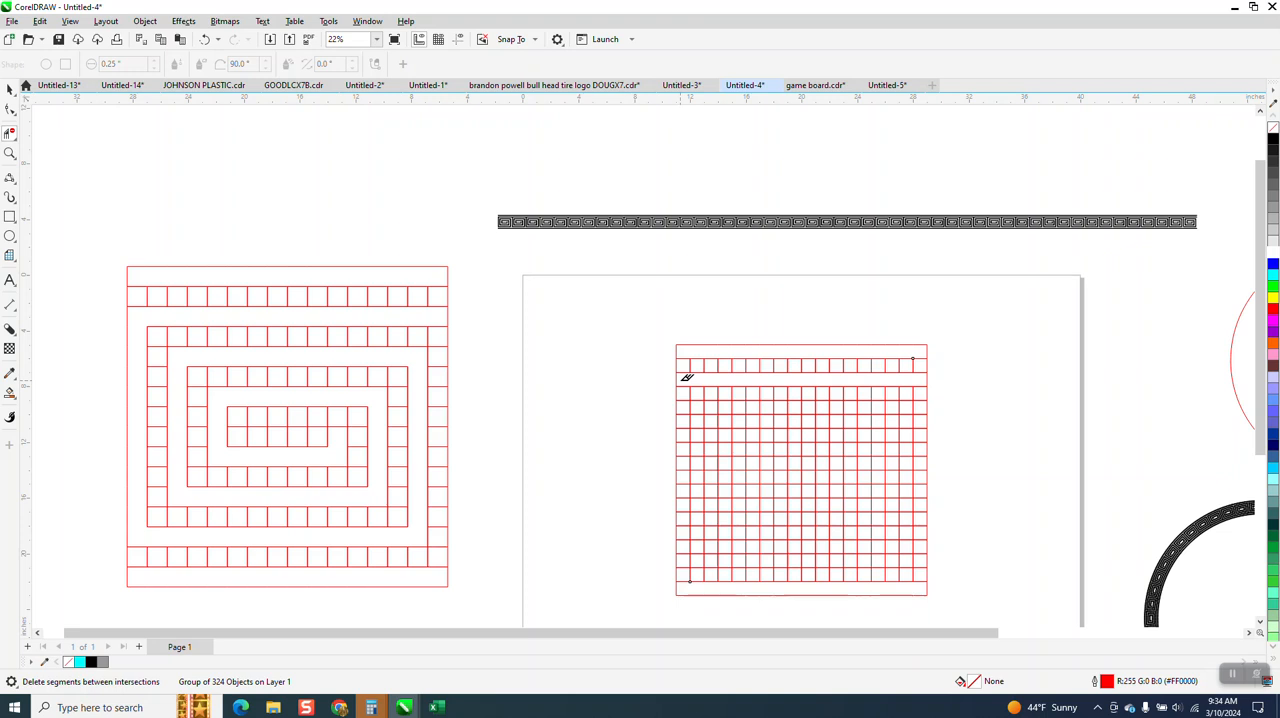
left_click_drag(681, 380, 681, 384)
left_click_drag(687, 426, 686, 420)
left_click(204, 39)
Clear the inner segments down the grid's first column from the fourth row and along the third row from the bottom
left_click(10, 153)
left_click_drag(612, 315, 943, 601)
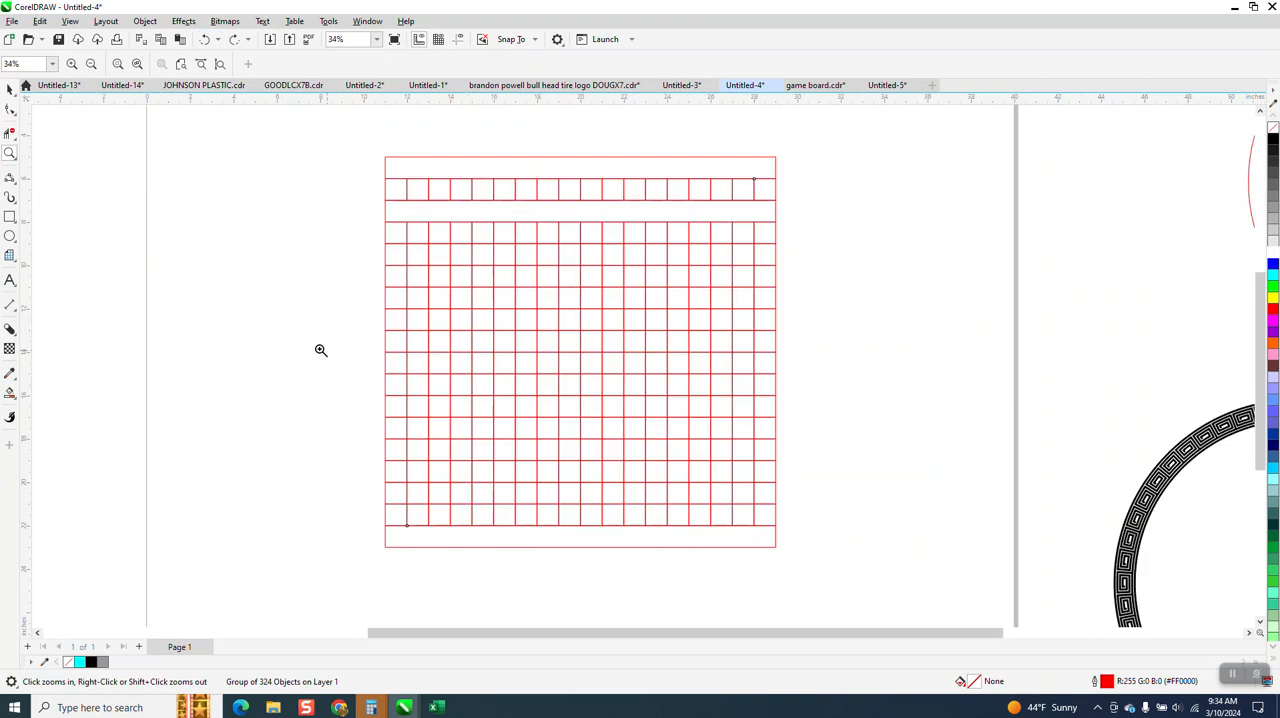
left_click(10, 132)
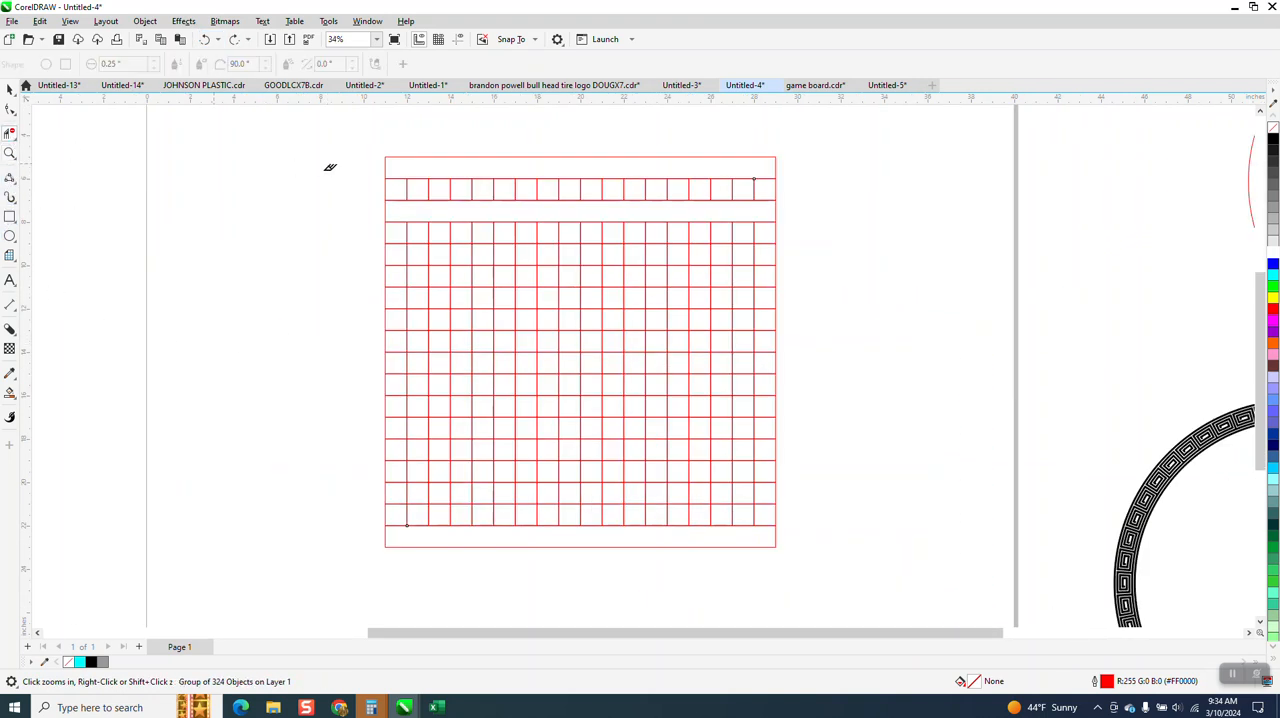
left_click_drag(405, 231, 395, 262)
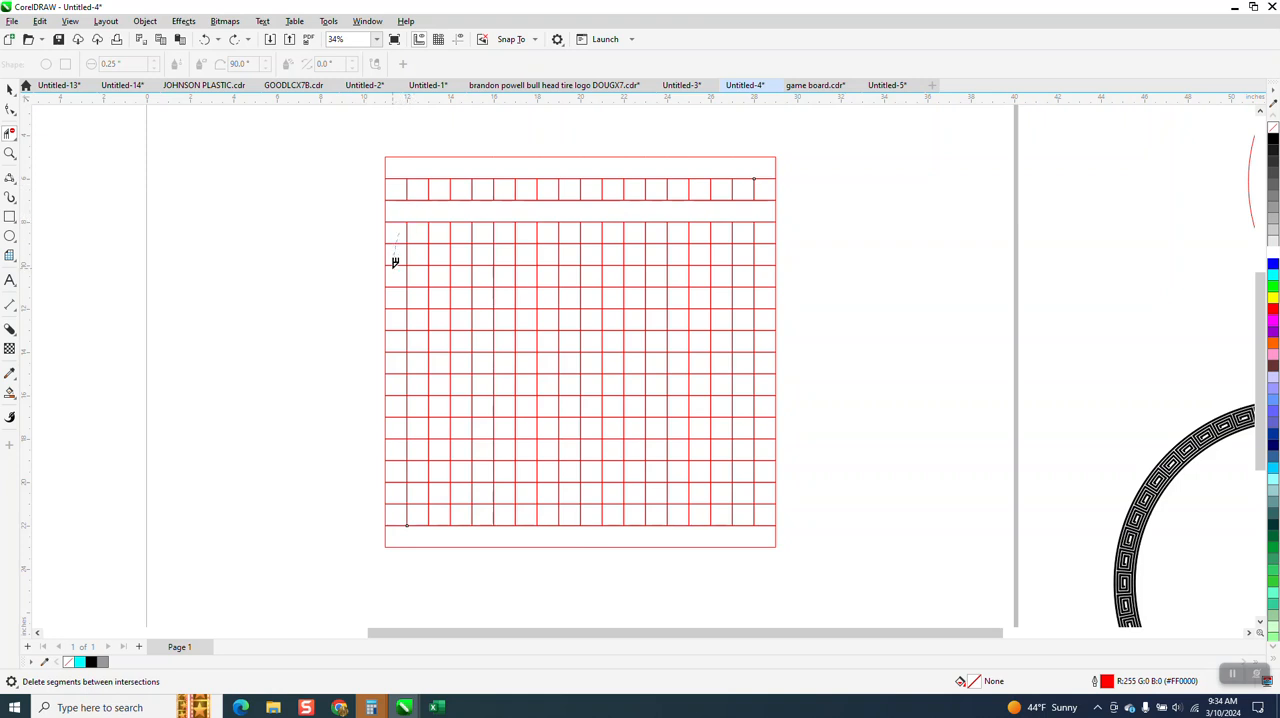
mouse_move(401, 348)
left_mouse_down()
mouse_move(399, 464)
mouse_move(431, 493)
left_mouse_up()
Continue the cleared path up the second-to-last column and back along the fifth row to the third column, undoing the faulty last stroke
left_click_drag(739, 493, 746, 386)
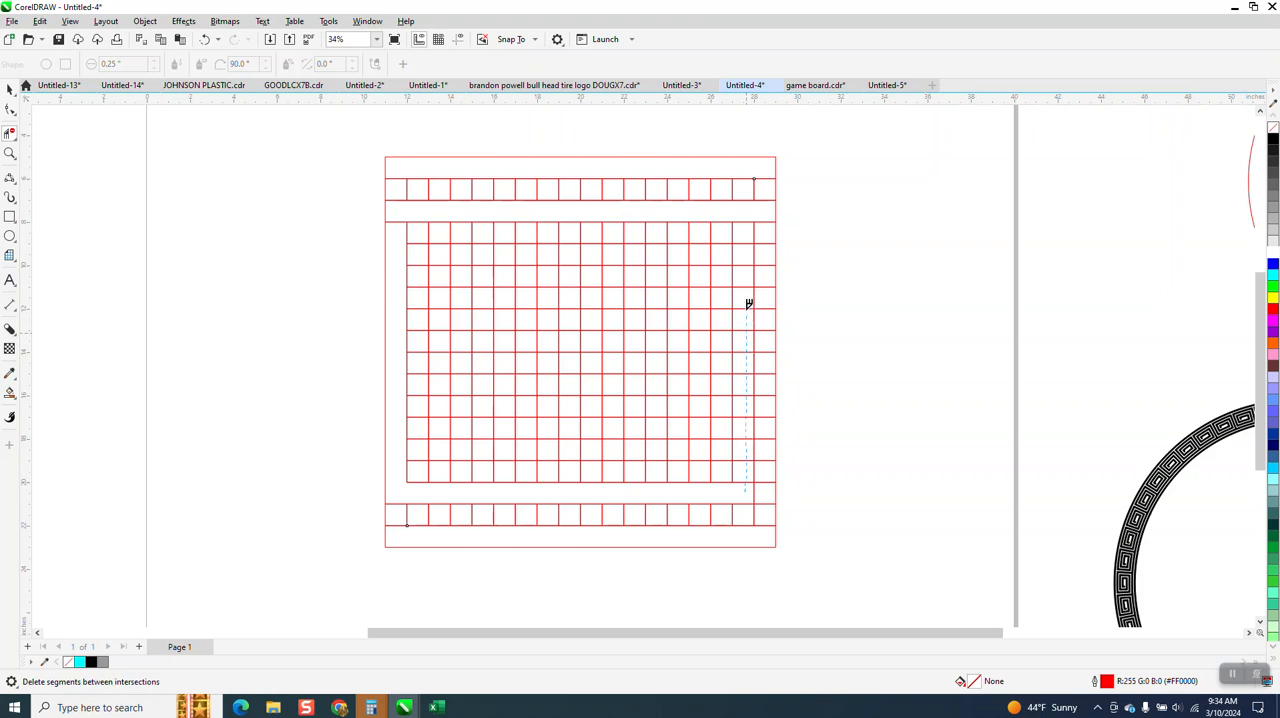
left_click_drag(744, 261, 644, 249)
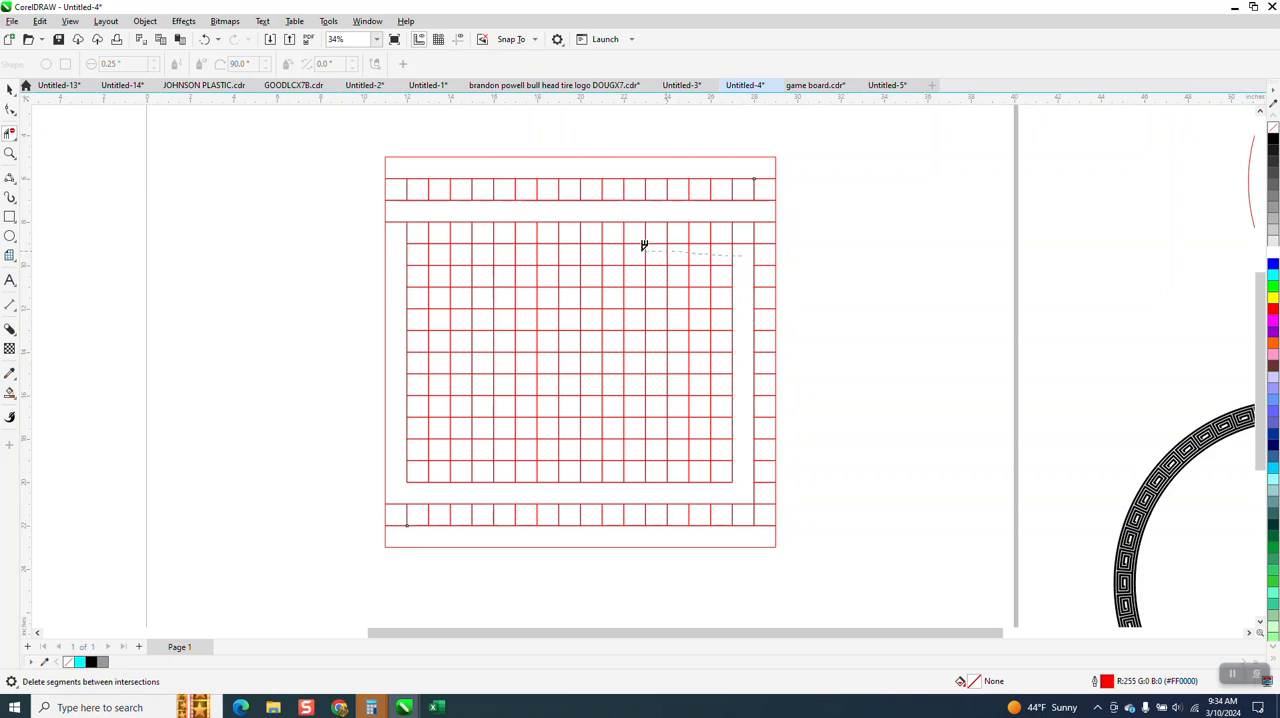
mouse_move(533, 248)
left_mouse_down()
mouse_move(446, 251)
mouse_move(442, 302)
left_mouse_up()
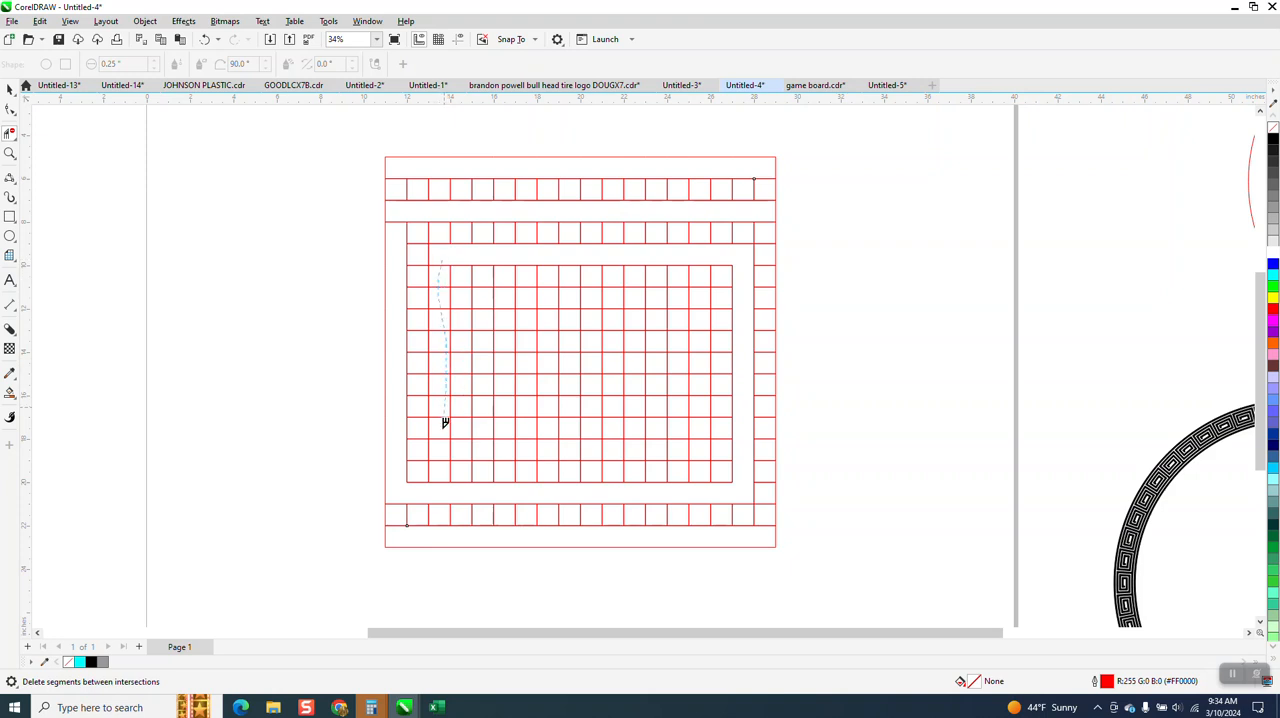
left_click_drag(445, 461, 448, 457)
left_click(204, 39)
Clear the remaining spiral path inward from the third column, winding around to its end in the grid's ninth row
mouse_move(437, 300)
left_mouse_down()
mouse_move(444, 445)
mouse_move(503, 445)
left_mouse_up()
mouse_move(701, 445)
left_mouse_down()
mouse_move(702, 294)
mouse_move(588, 292)
left_mouse_up()
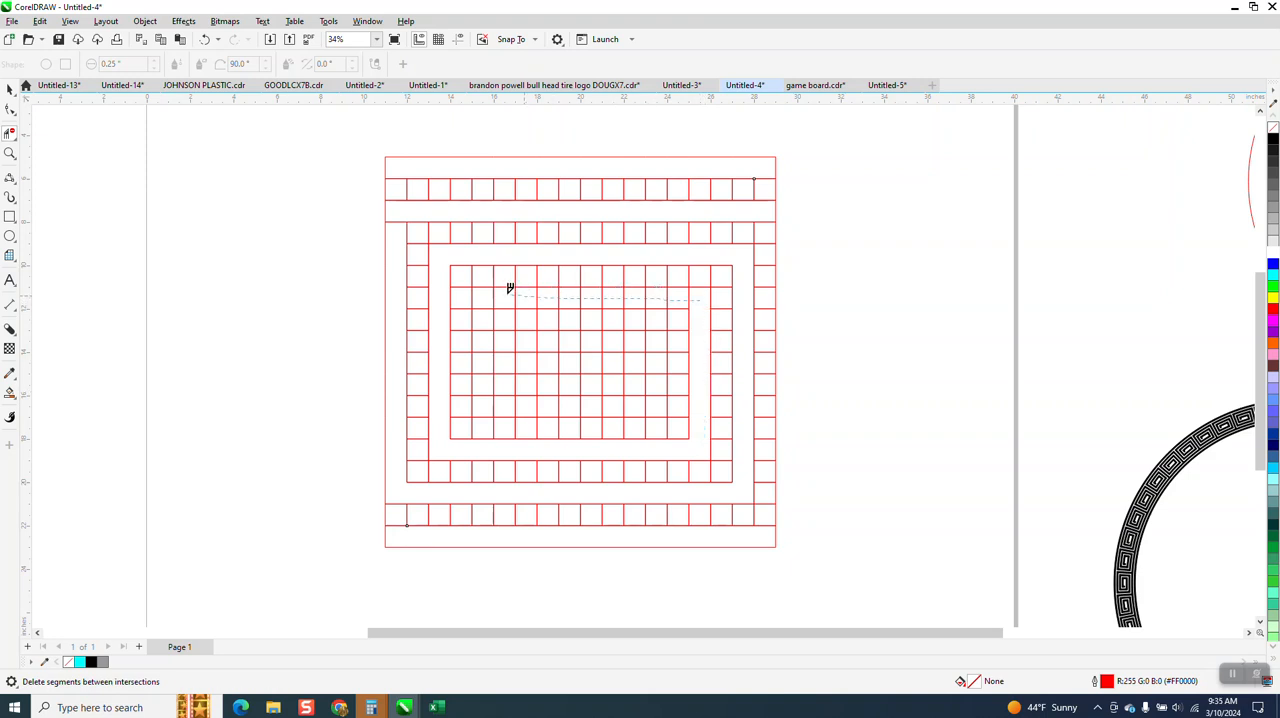
mouse_move(488, 290)
left_mouse_down()
mouse_move(488, 410)
mouse_move(549, 404)
left_mouse_up()
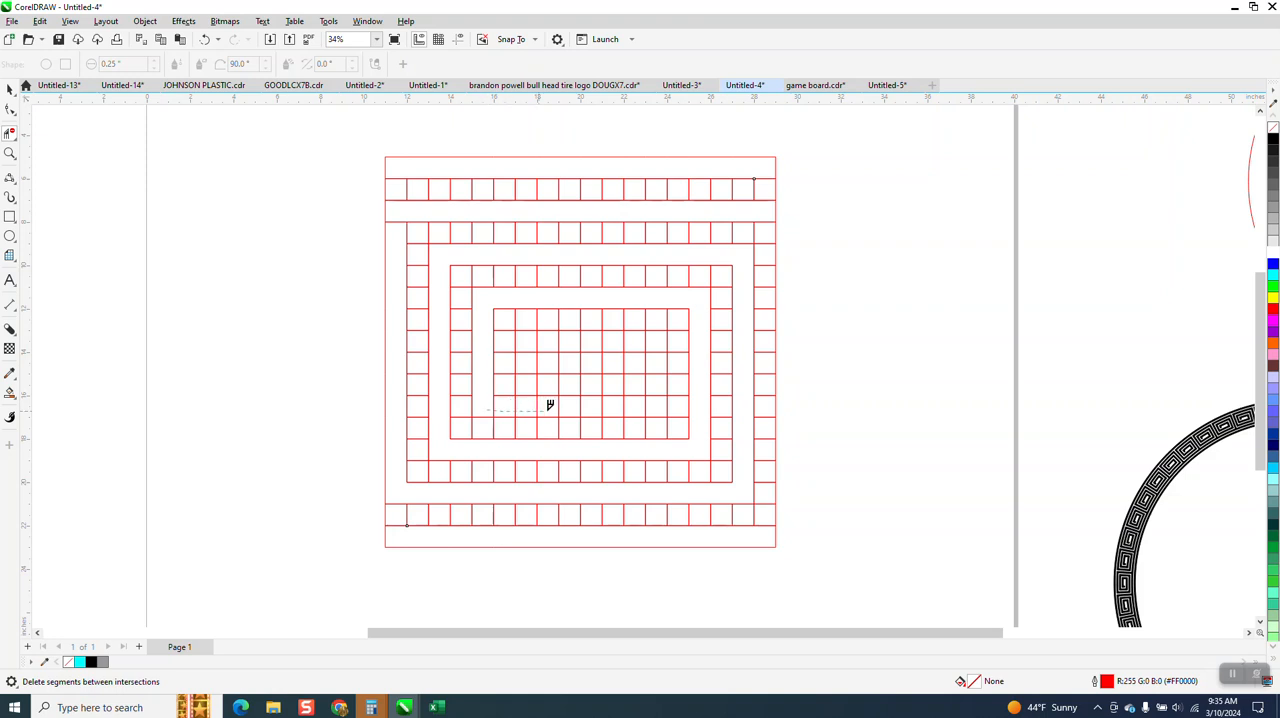
mouse_move(653, 402)
left_mouse_down()
mouse_move(661, 339)
mouse_move(528, 334)
mouse_move(532, 347)
left_mouse_up()
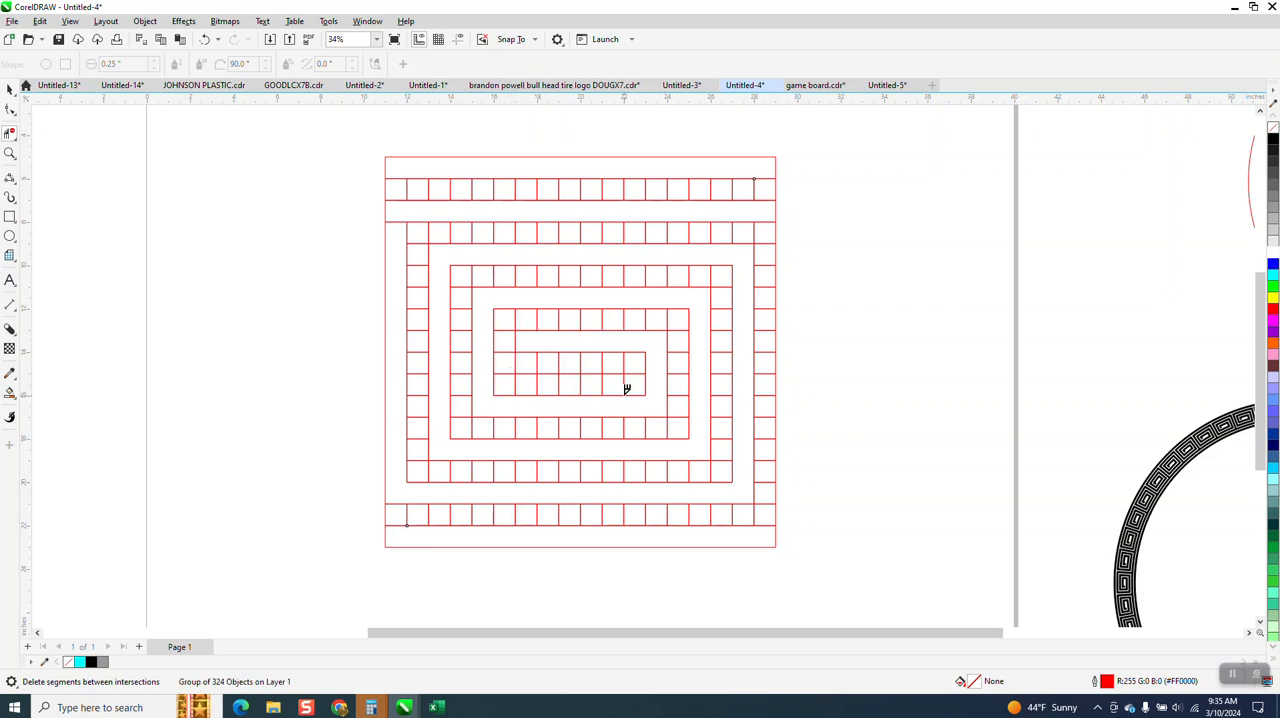
Smart-fill the open strips along the top and bottom rows of the grid with black
key("space")
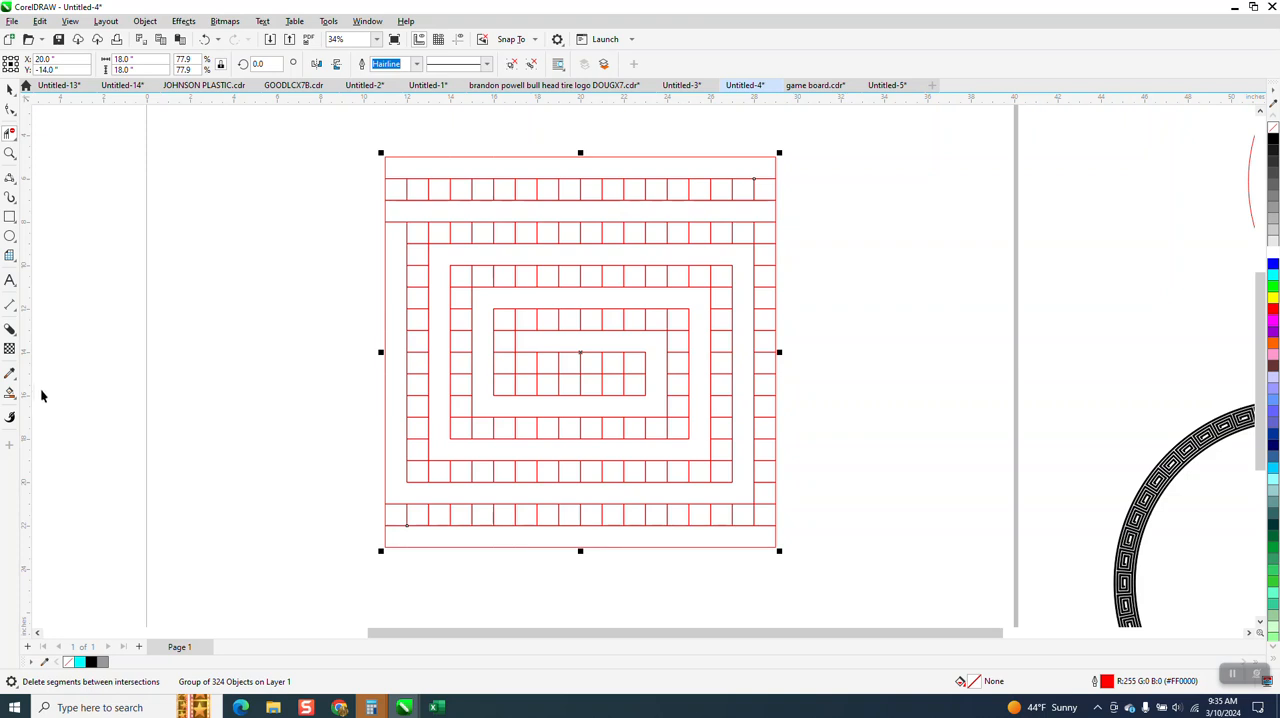
left_click(10, 417)
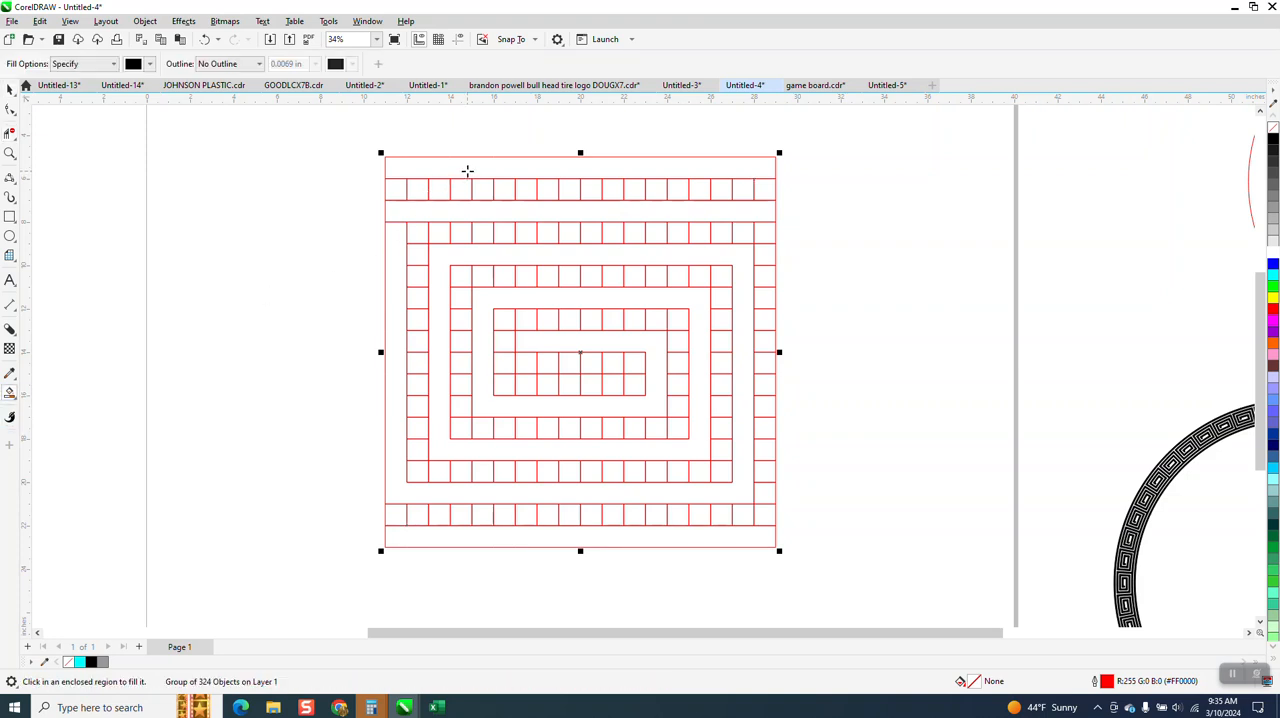
left_click(473, 172)
left_click(468, 539)
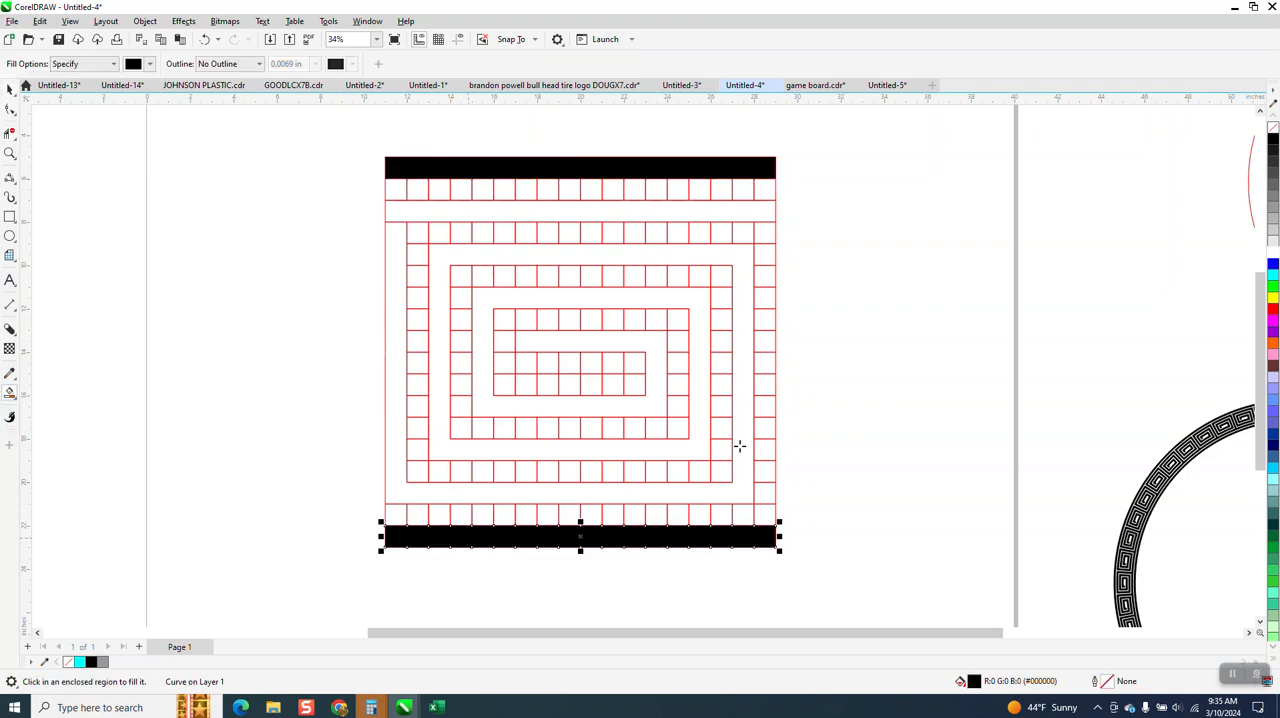
Undo the premature third-row fill, delete the segment separating that row from the first column, and fill the whole spiral path black
left_click(739, 212)
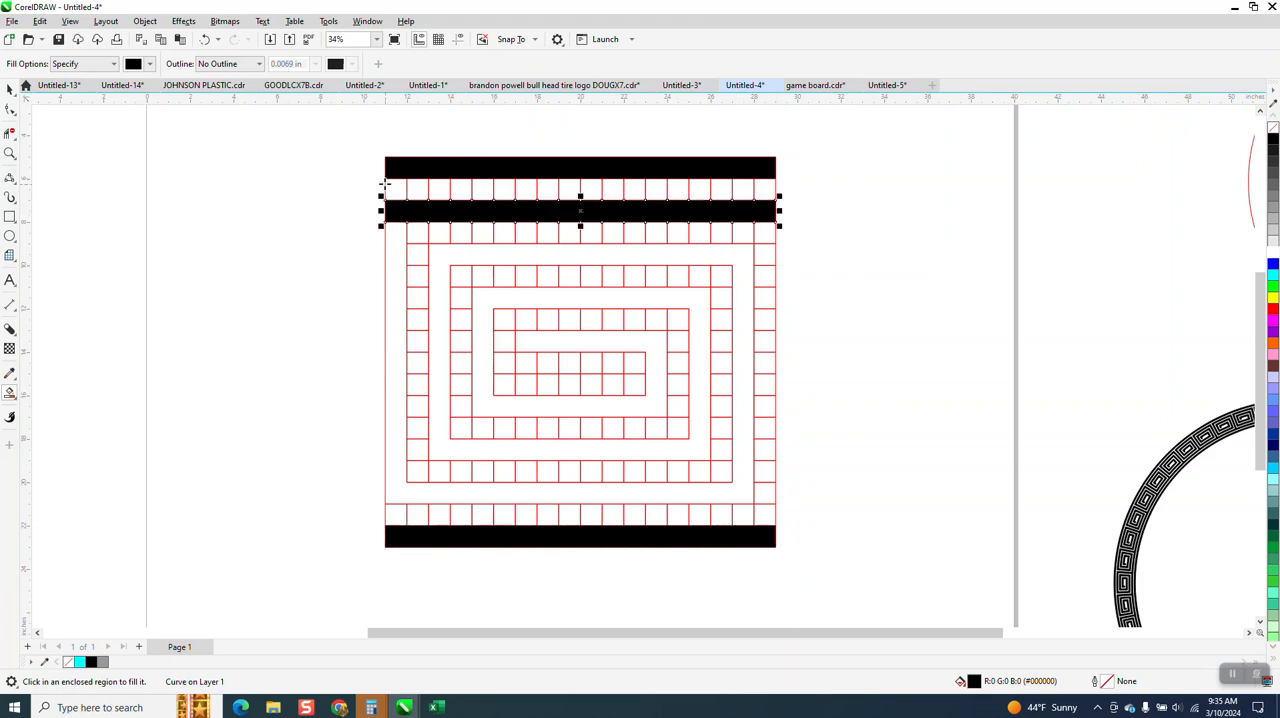
left_click(203, 38)
left_click(10, 133)
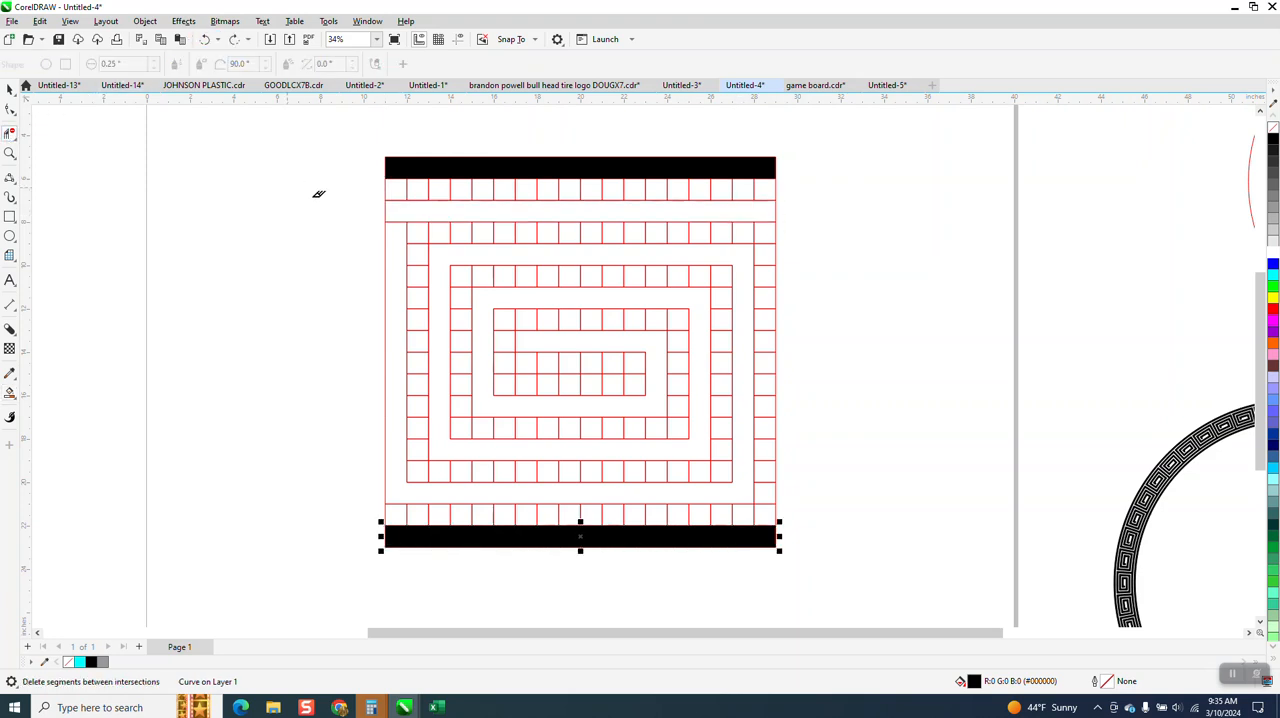
left_click(400, 221)
left_click(474, 213)
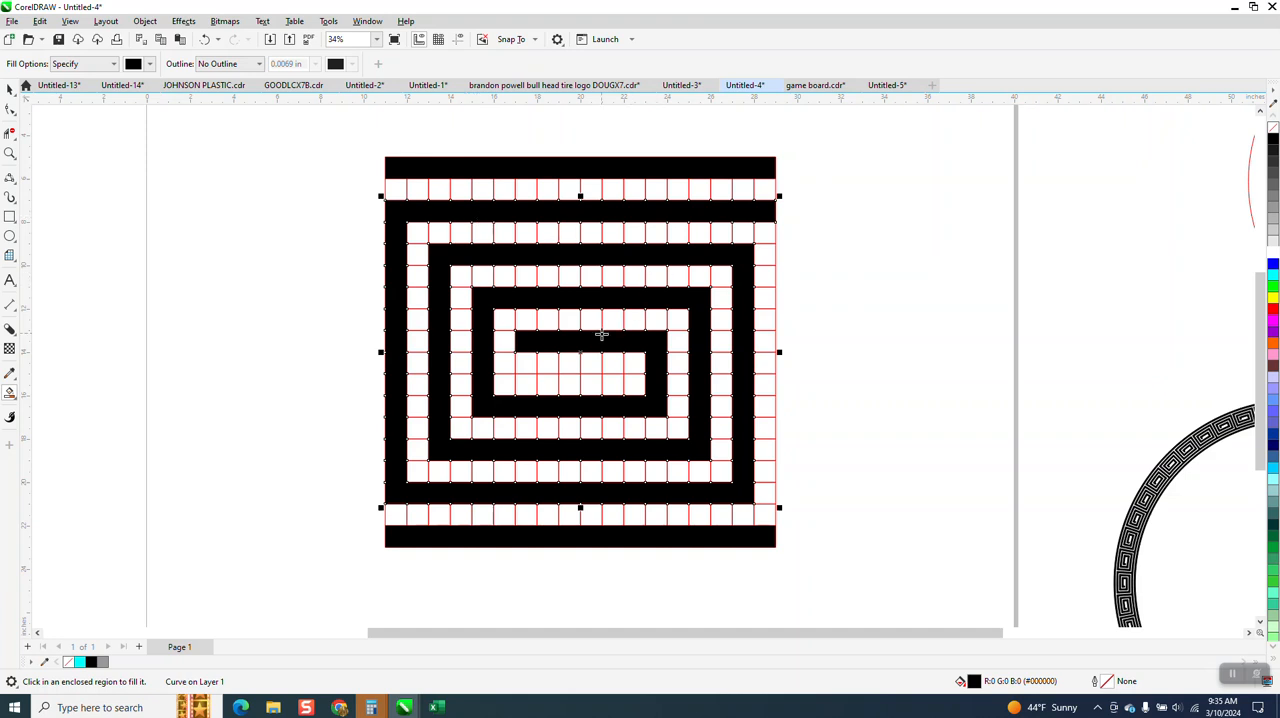
Select the red grid group and move it left off the page, away from the black filled shapes
scroll(601, 335, "down", 1)
key("space")
left_click(731, 226)
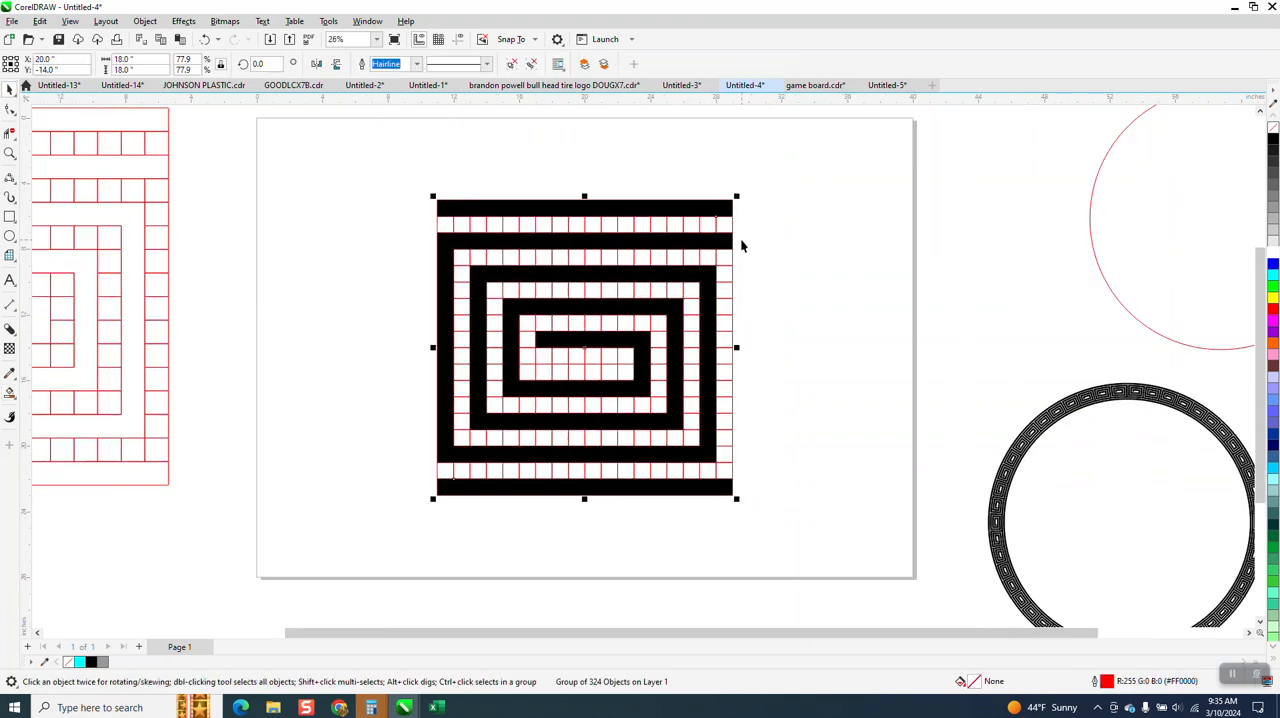
key("Left")
key("Left")
key("Left")
Weld the three black shapes into one curve and resize it to 1 inch
left_click_drag(373, 140, 852, 540)
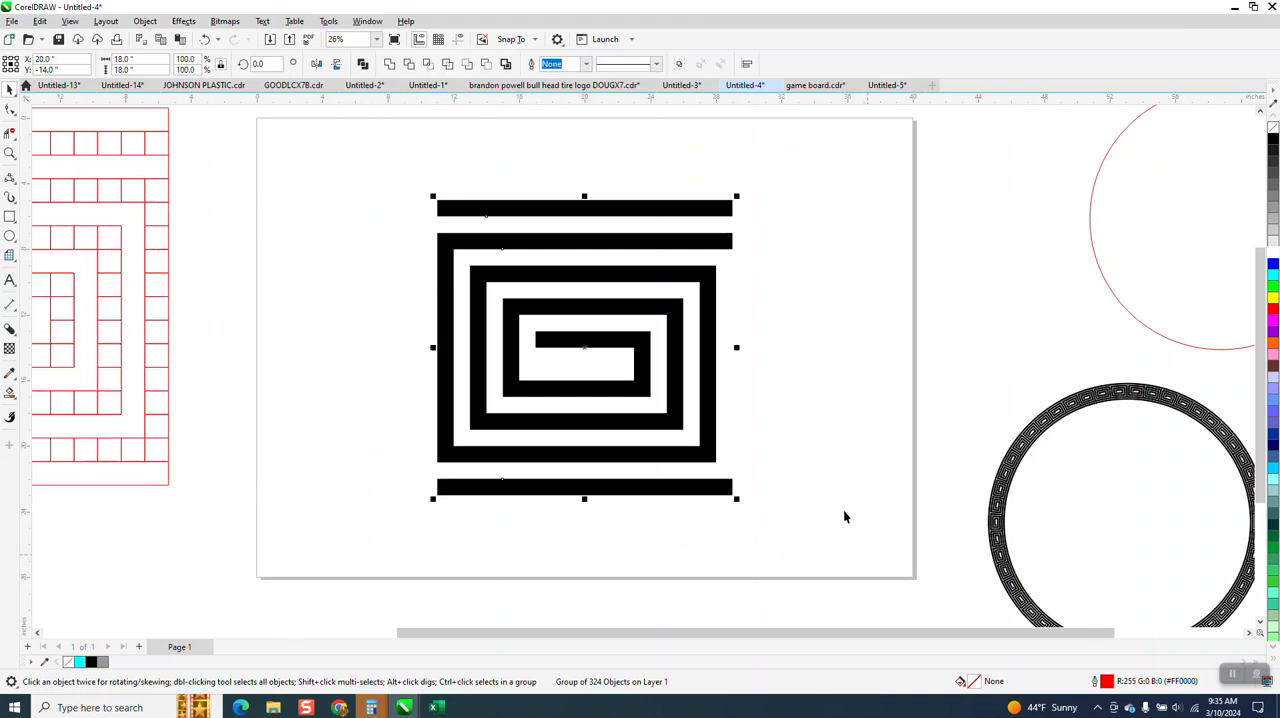
left_click(390, 66)
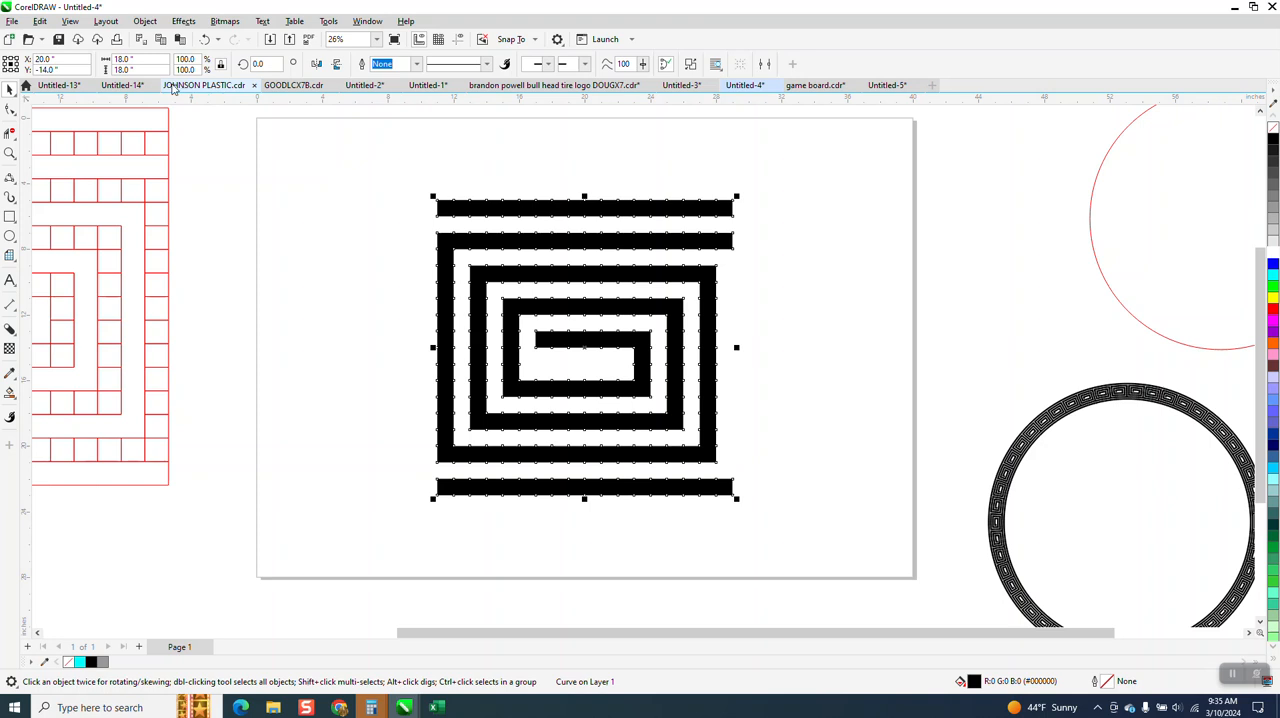
double_click(120, 59)
type("1")
key("Return")
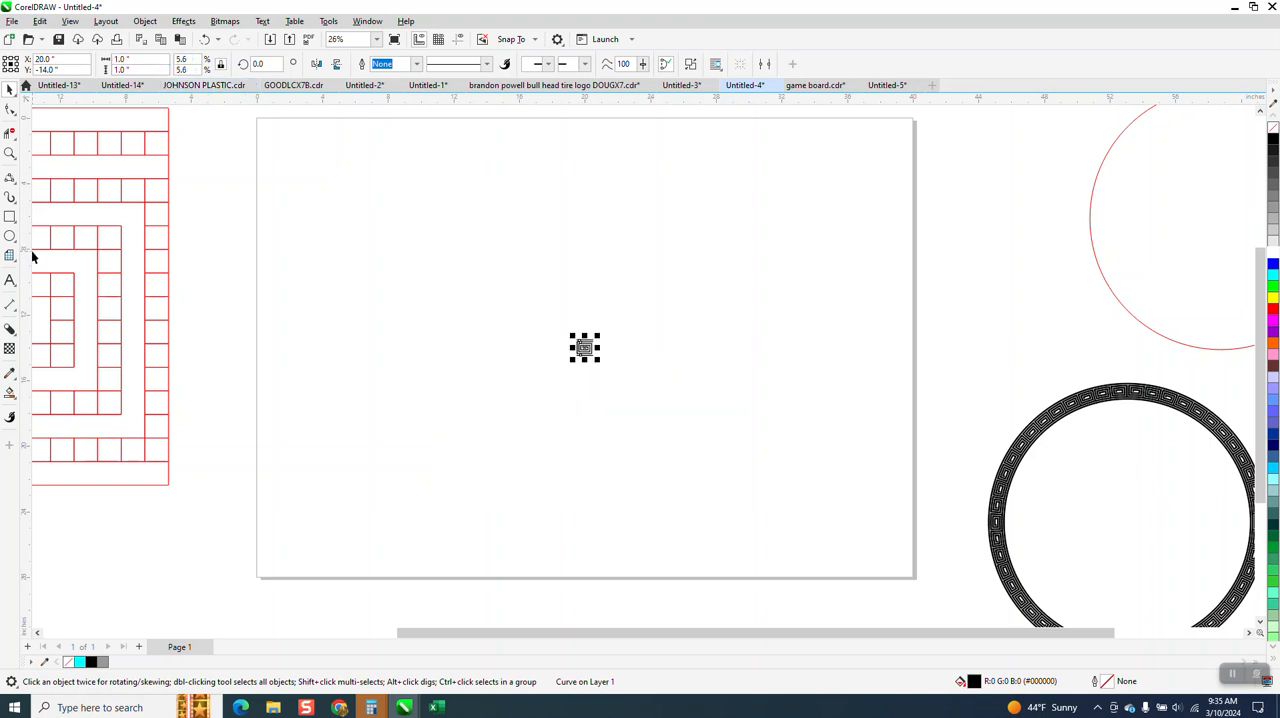
Set the document's nudge distance to 1 inch with nothing selected
left_click(10, 152)
left_click_drag(551, 343, 649, 409)
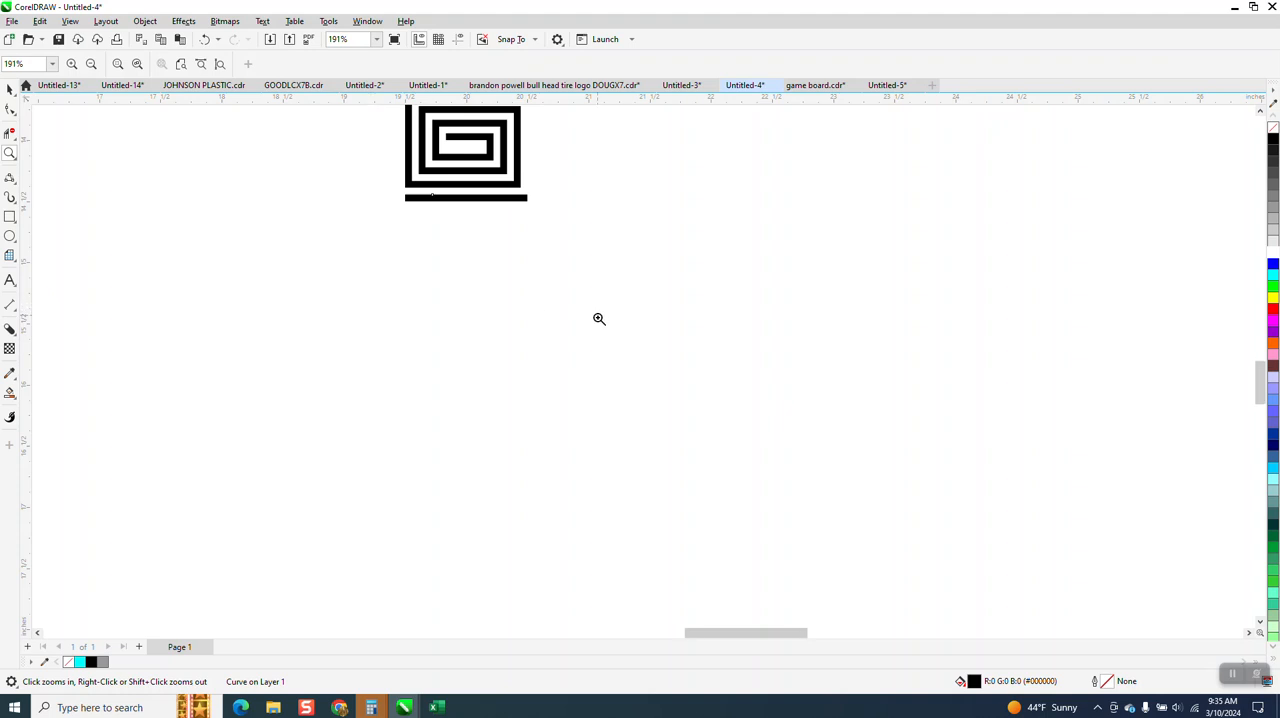
right_click(599, 318)
left_click_drag(428, 160, 681, 322)
left_click(9, 88)
left_click(448, 63)
type("1")
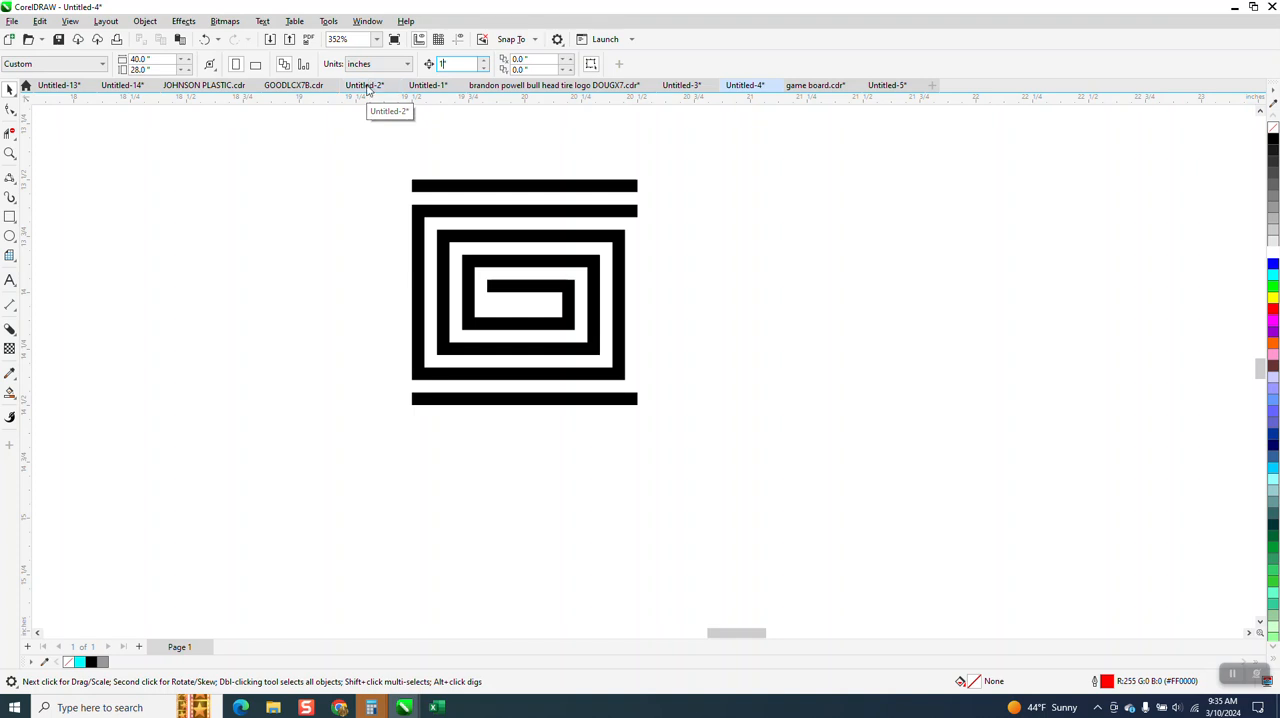
Test the repeat by duplicating the spiral and nudging it 1 inch to the right, then delete the duplicate
left_click(499, 187)
key("ctrl+d")
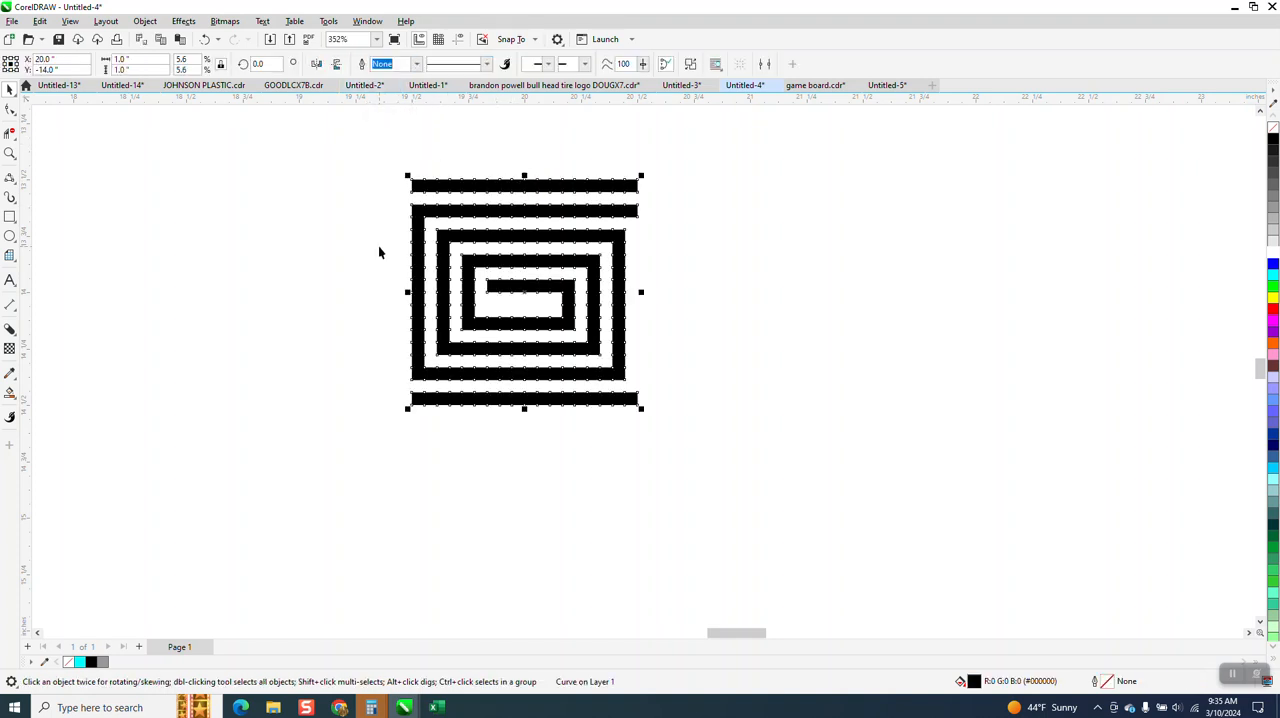
key("Right")
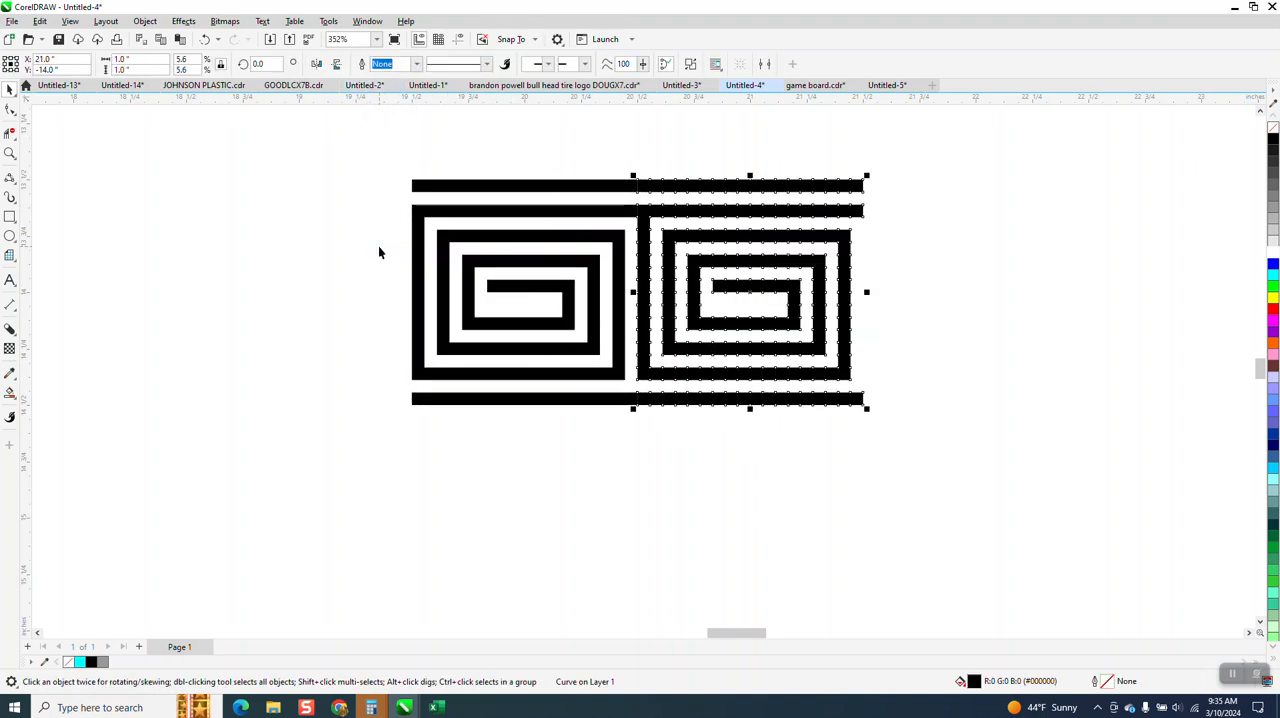
left_click(625, 475)
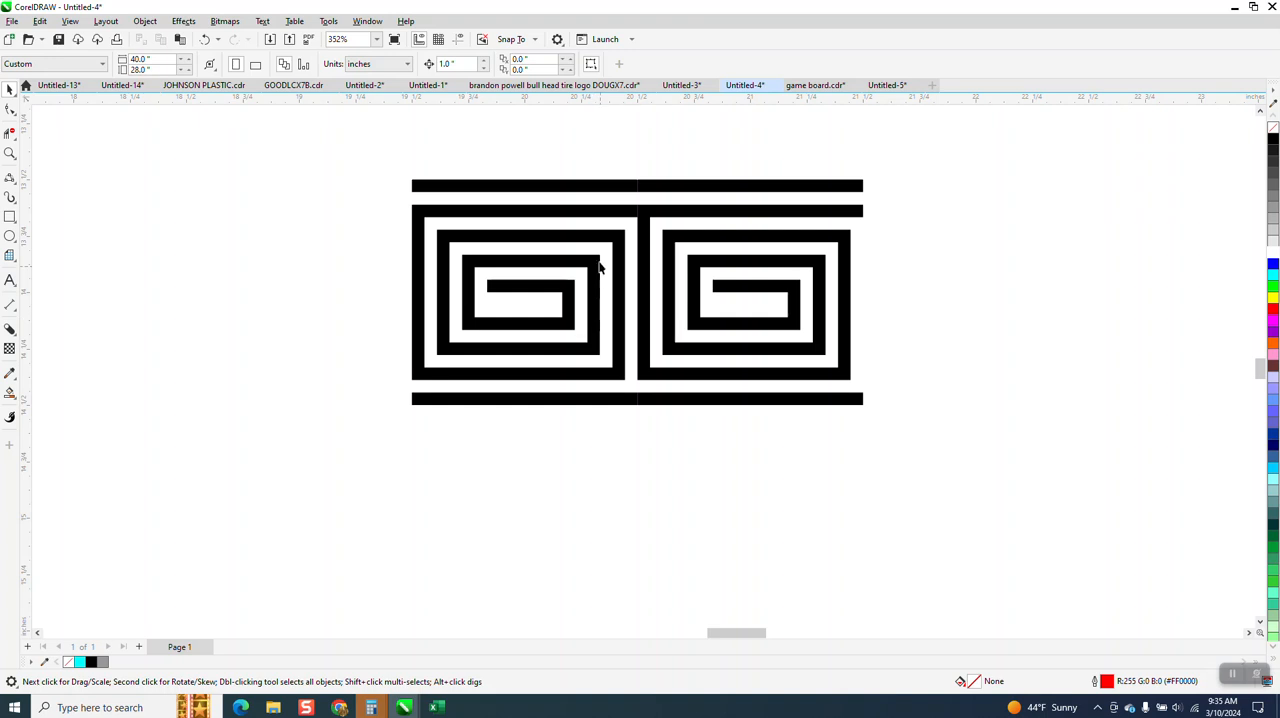
left_click(771, 235)
key("Delete")
scroll(500, 263, "down", 3)
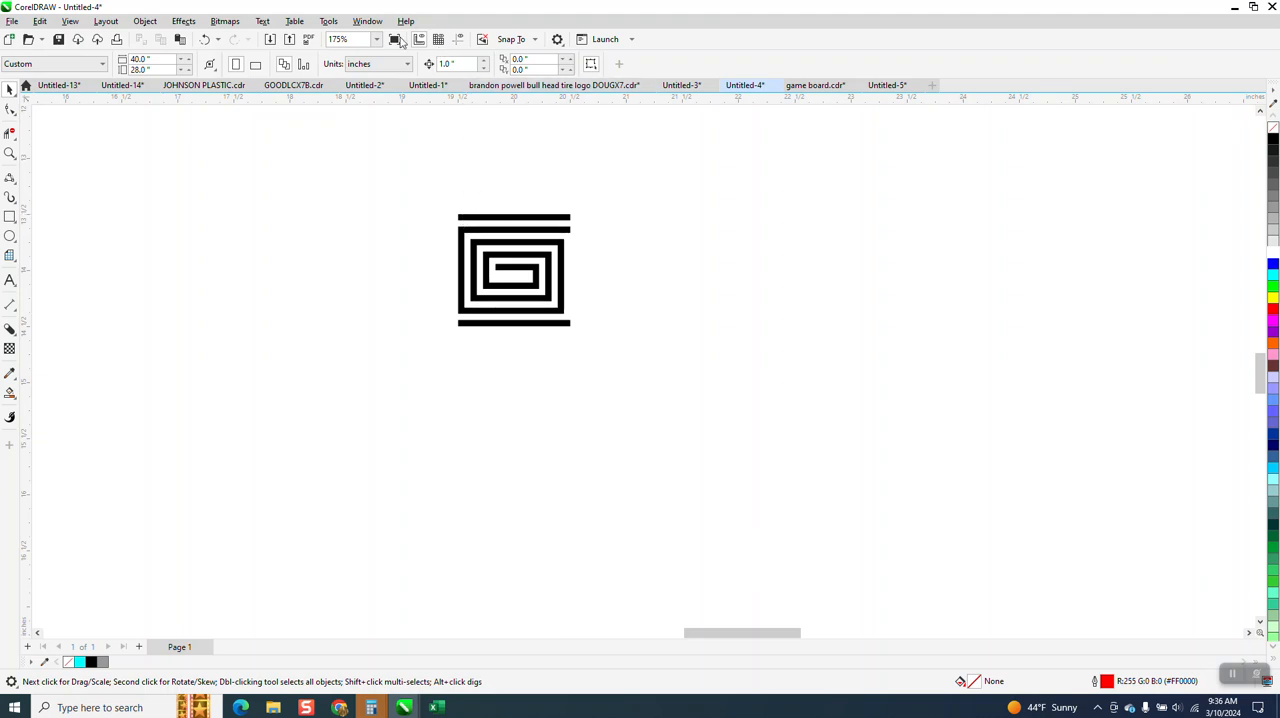
Create 49 copies of the spiral with a relative Position transform of X 1 inch and Y 0
left_click(367, 21)
mouse_move(369, 203)
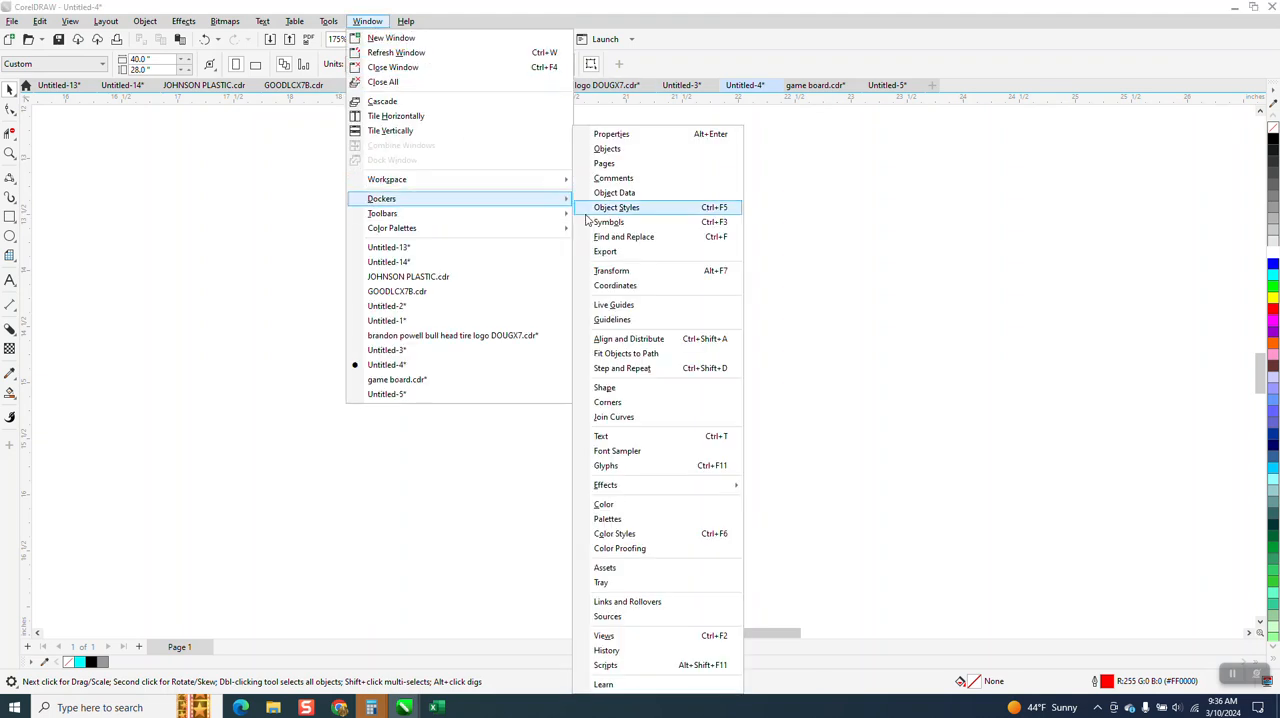
left_click(604, 272)
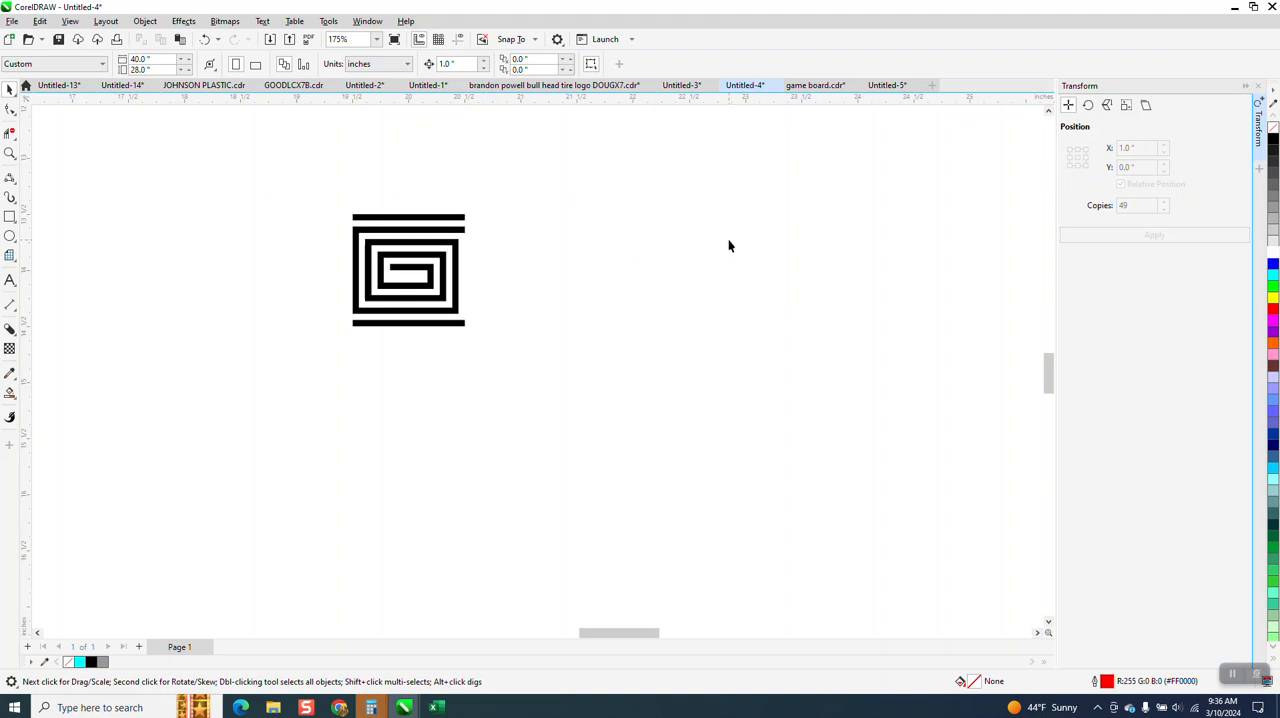
left_click(428, 265)
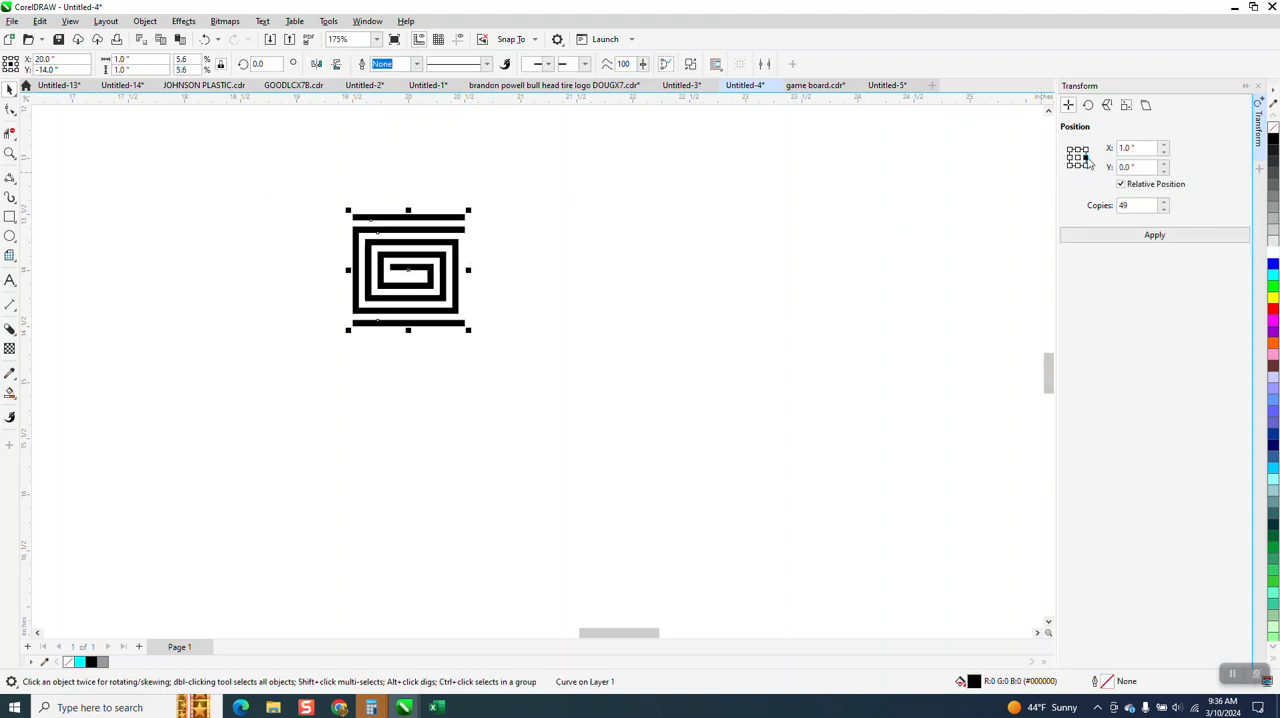
left_click(1155, 240)
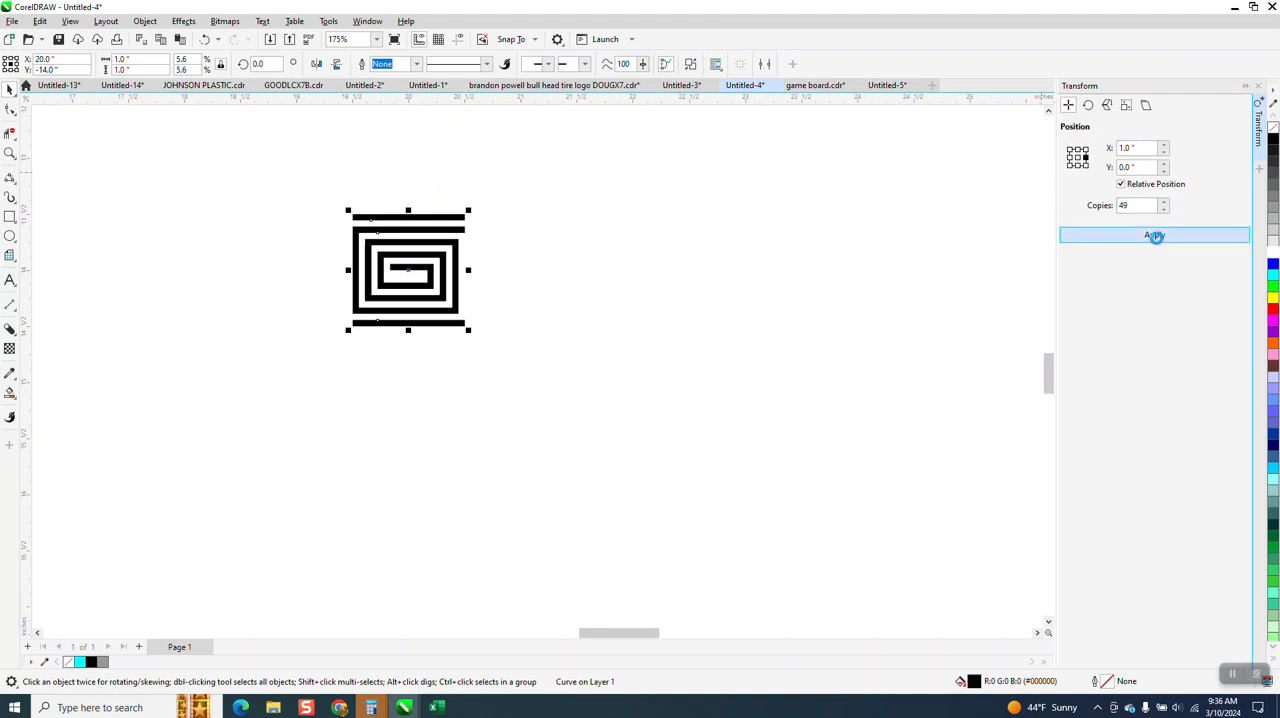
scroll(412, 252, "down", 8)
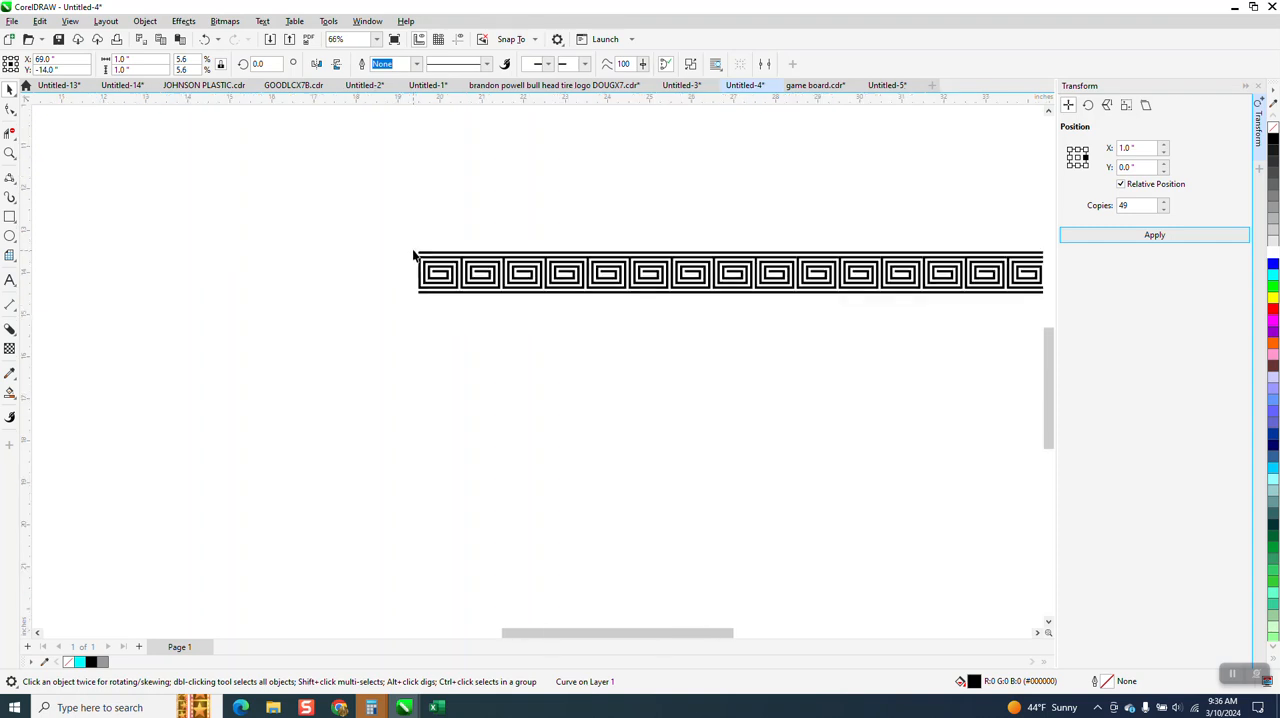
Select all 50 spiral units in the row and weld them into a single border strip
left_click_drag(403, 238, 920, 287)
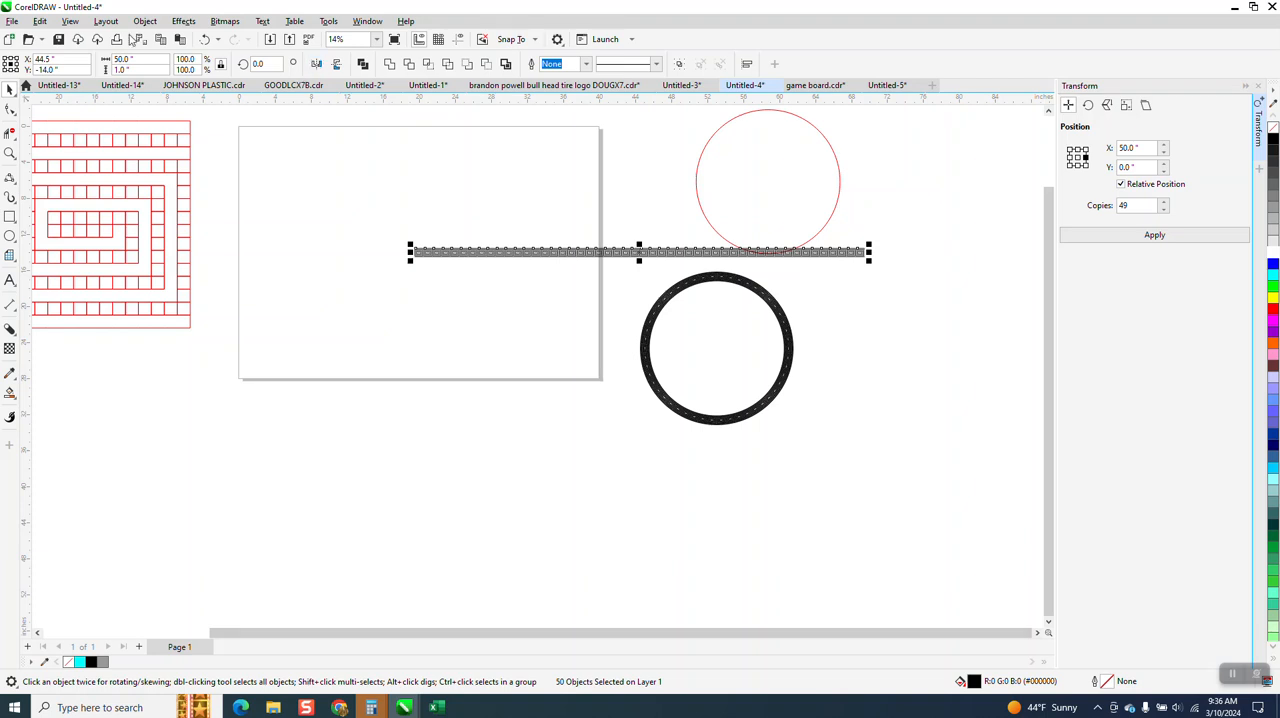
left_click(145, 21)
mouse_move(165, 252)
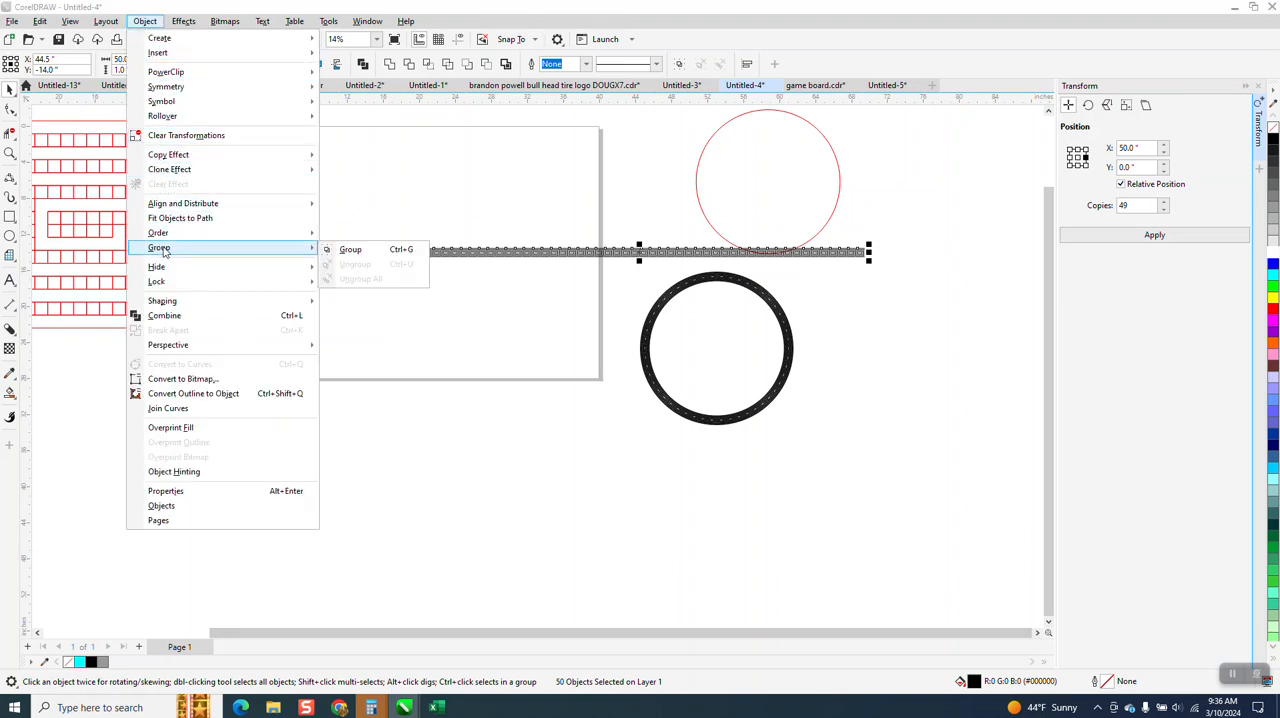
left_click(10, 154)
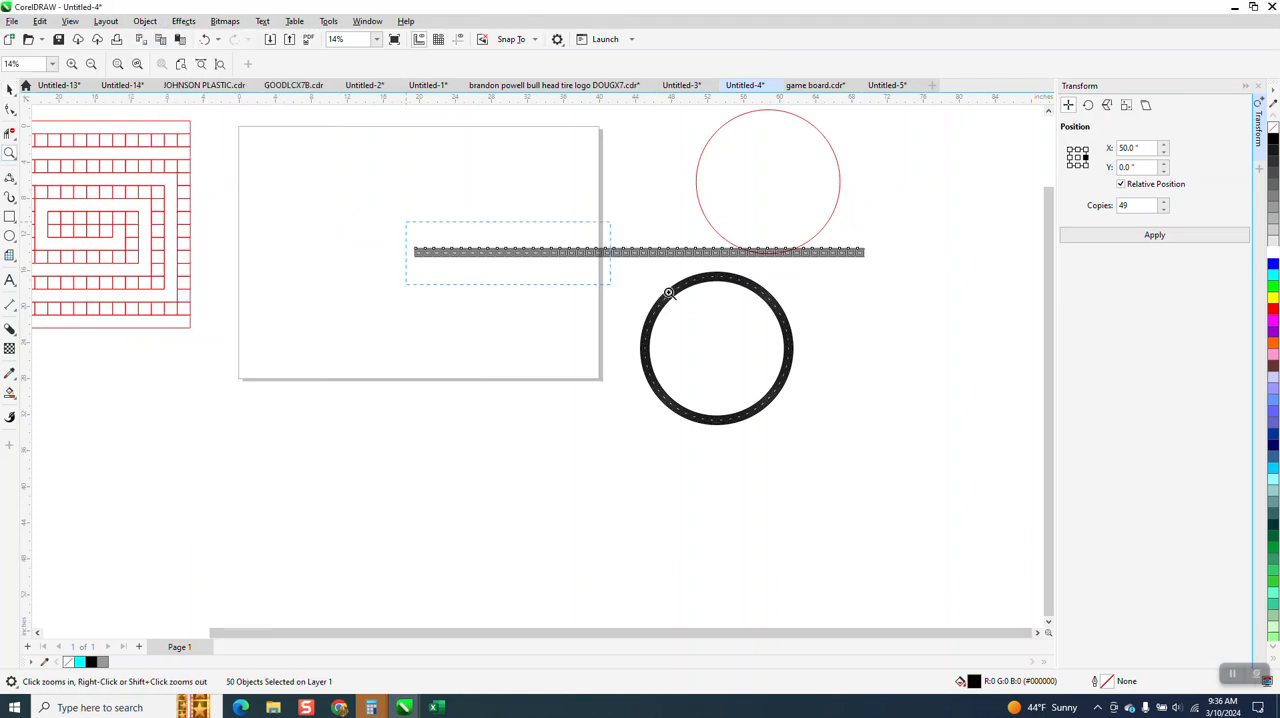
left_click_drag(669, 293, 1043, 325)
left_click(9, 90)
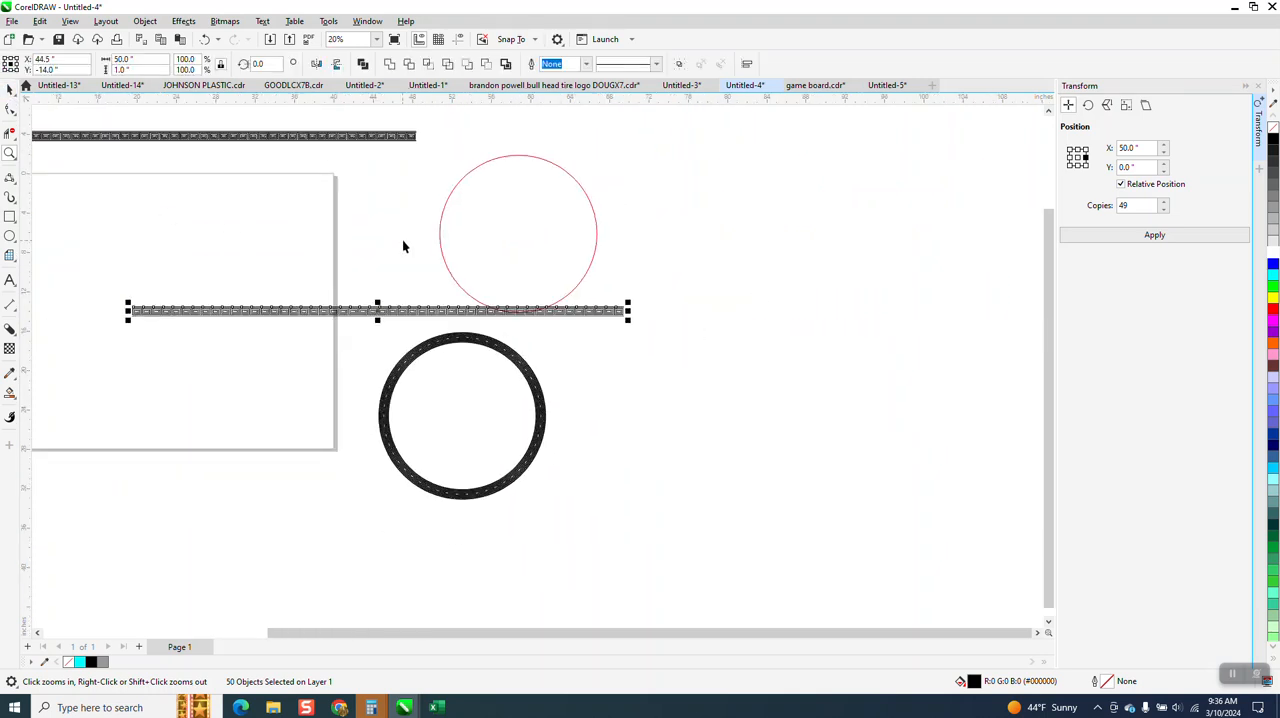
left_click_drag(67, 265, 640, 355)
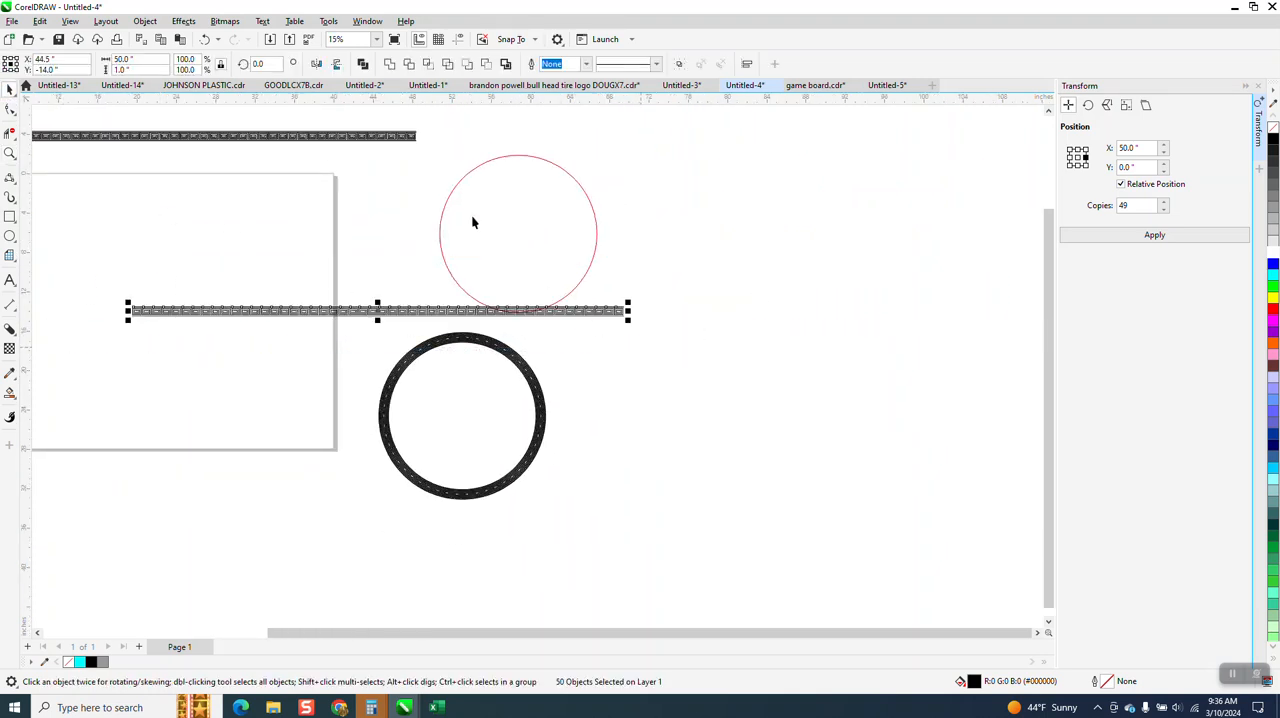
left_click(390, 64)
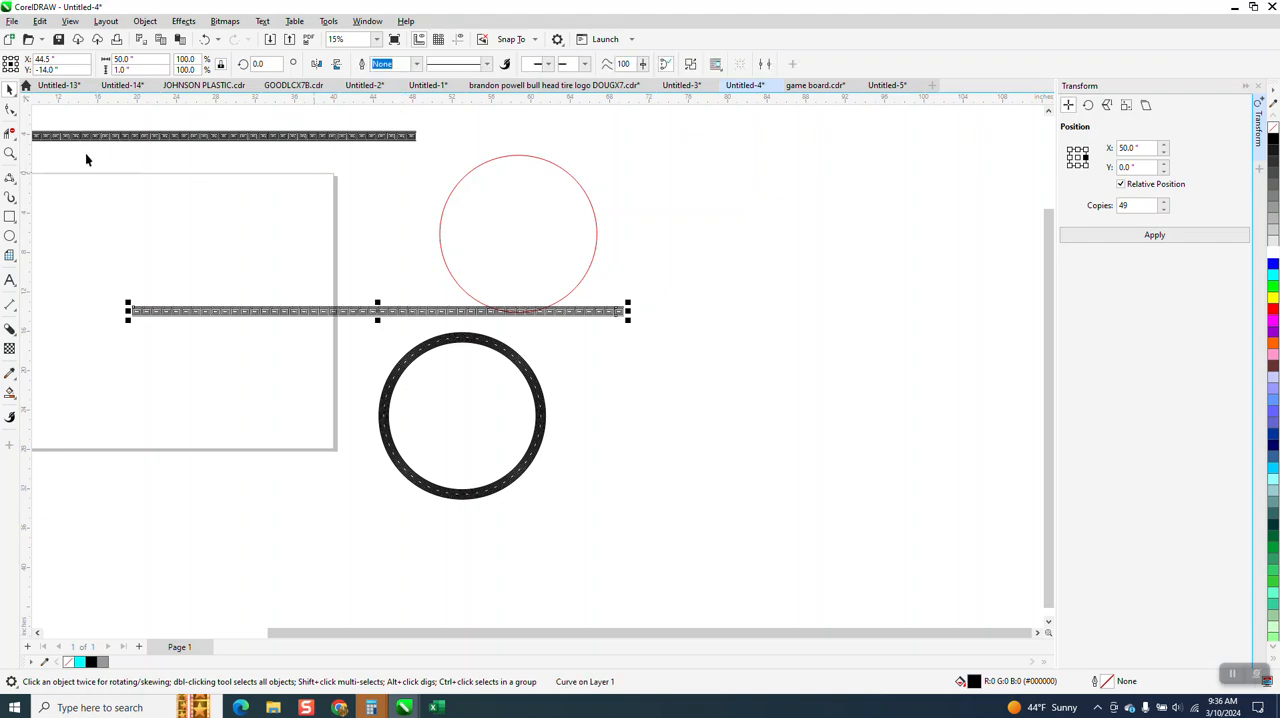
Inspect the welded strip up close and move it to the upper edge of the page
left_click(10, 152)
left_click_drag(190, 261, 338, 328)
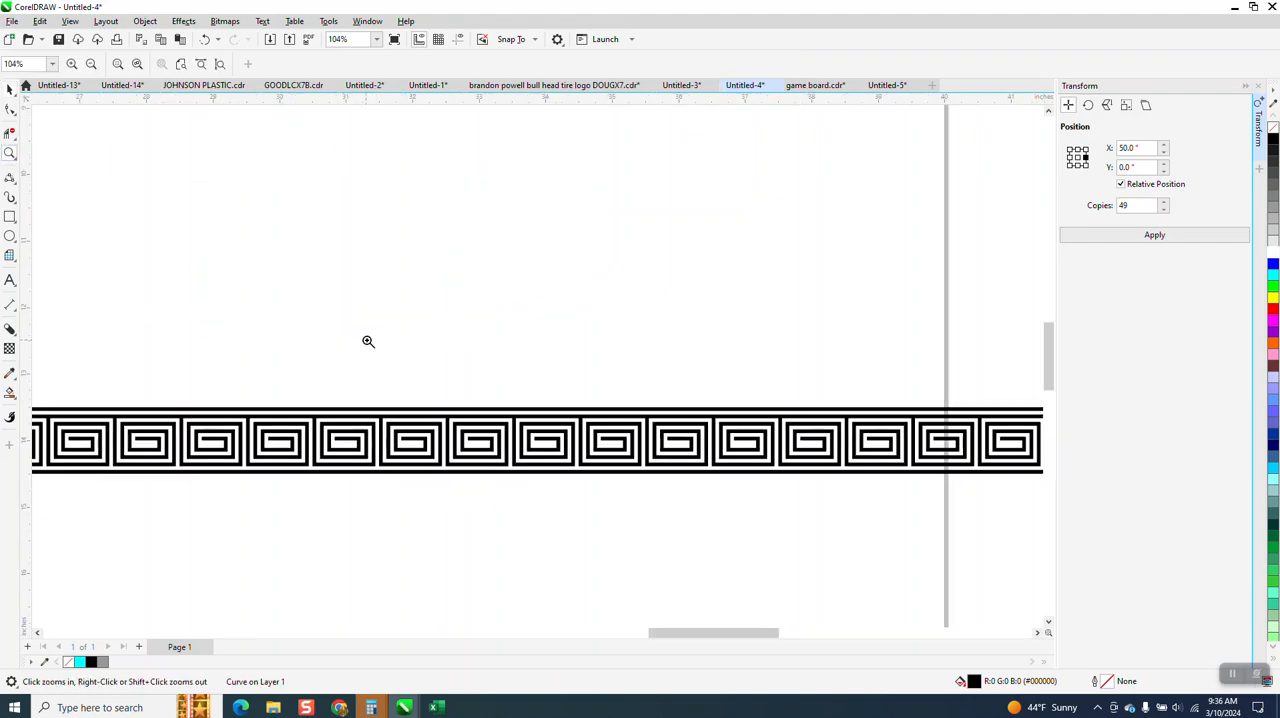
scroll(430, 337, "down", 5)
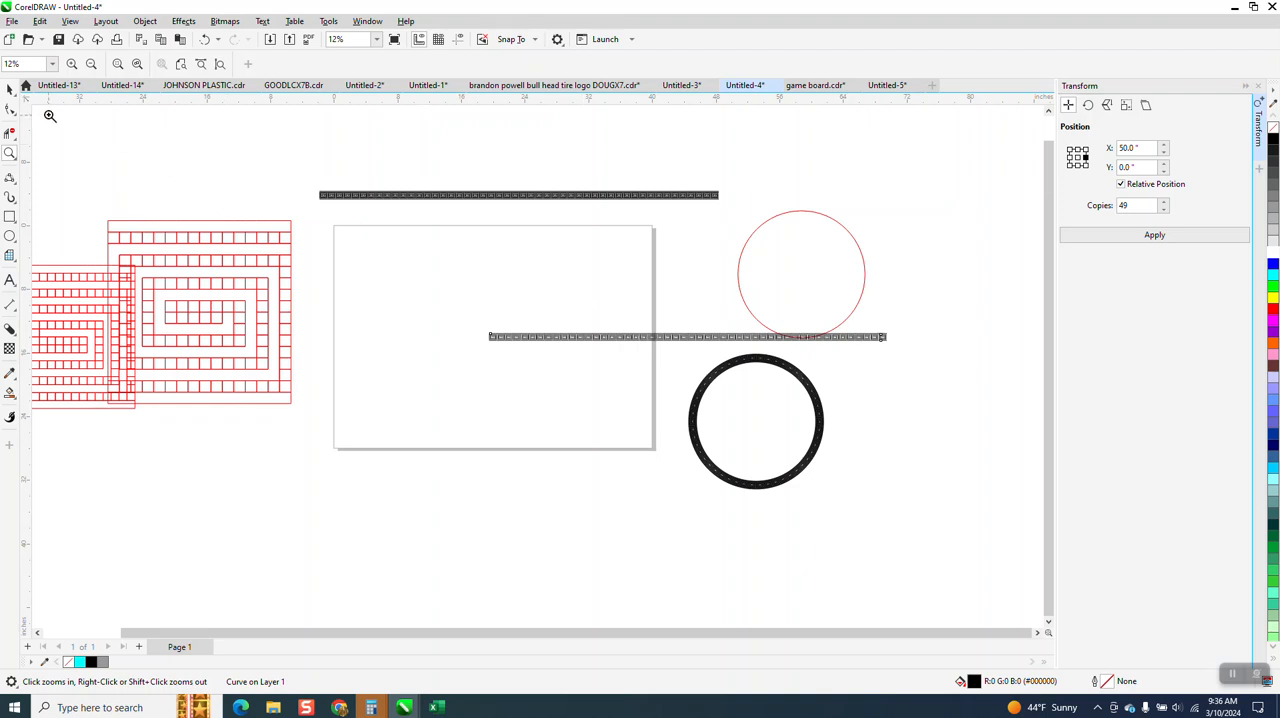
left_click(10, 90)
left_click_drag(692, 337, 515, 242)
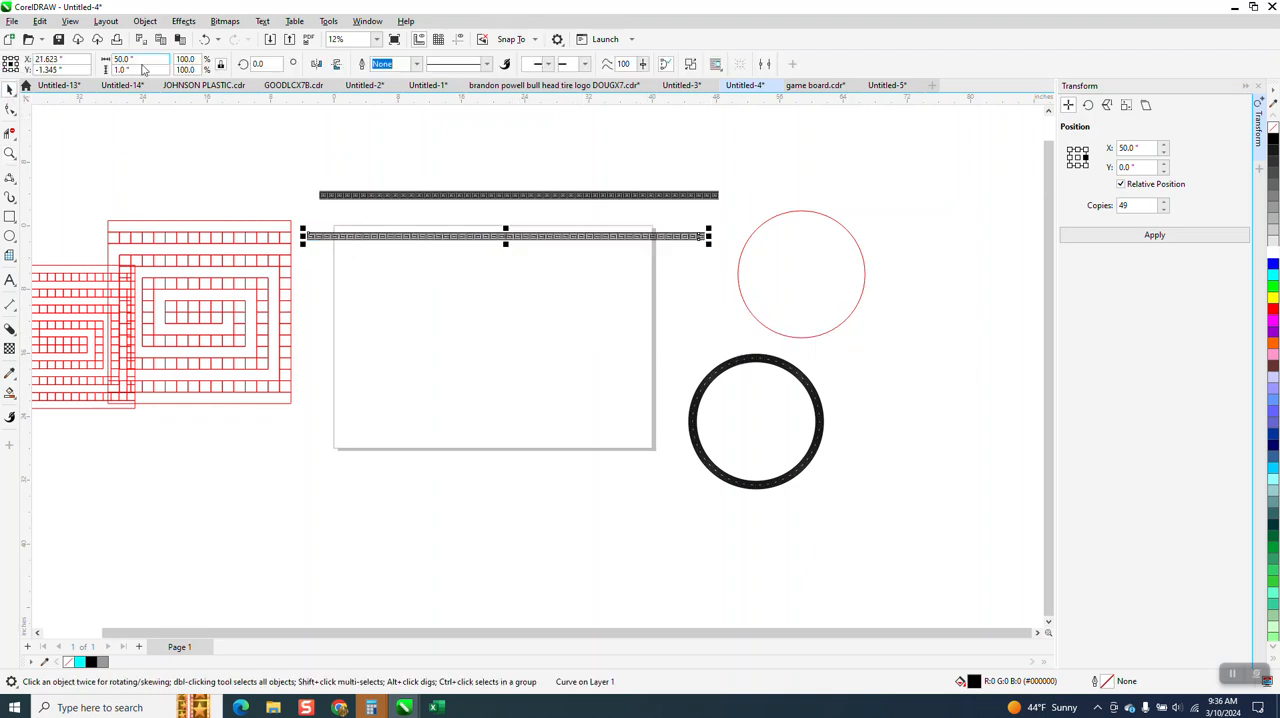
Move the red circle onto the page below the welded strip and close the Transform docker
left_click(809, 293)
left_click_drag(801, 274, 487, 340)
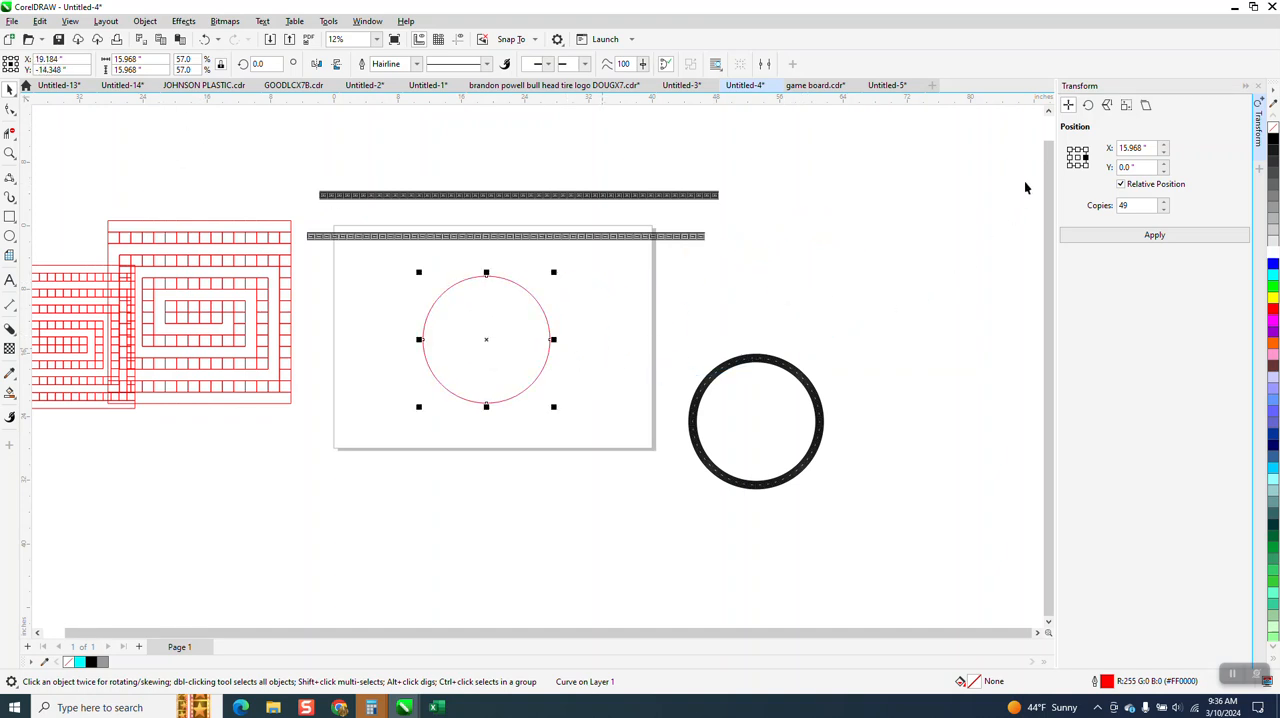
left_click(1257, 87)
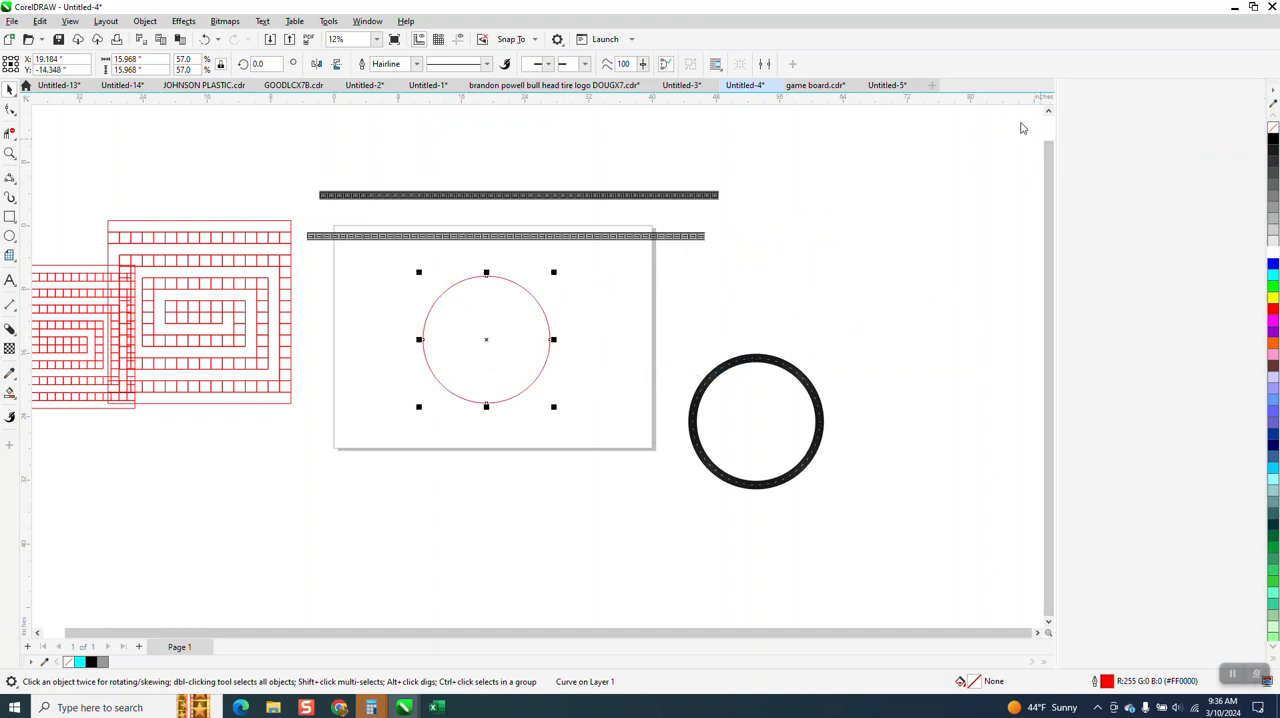
Replace the red circle with a new one about 20 inches in diameter on the page and convert it to curves
key("Delete")
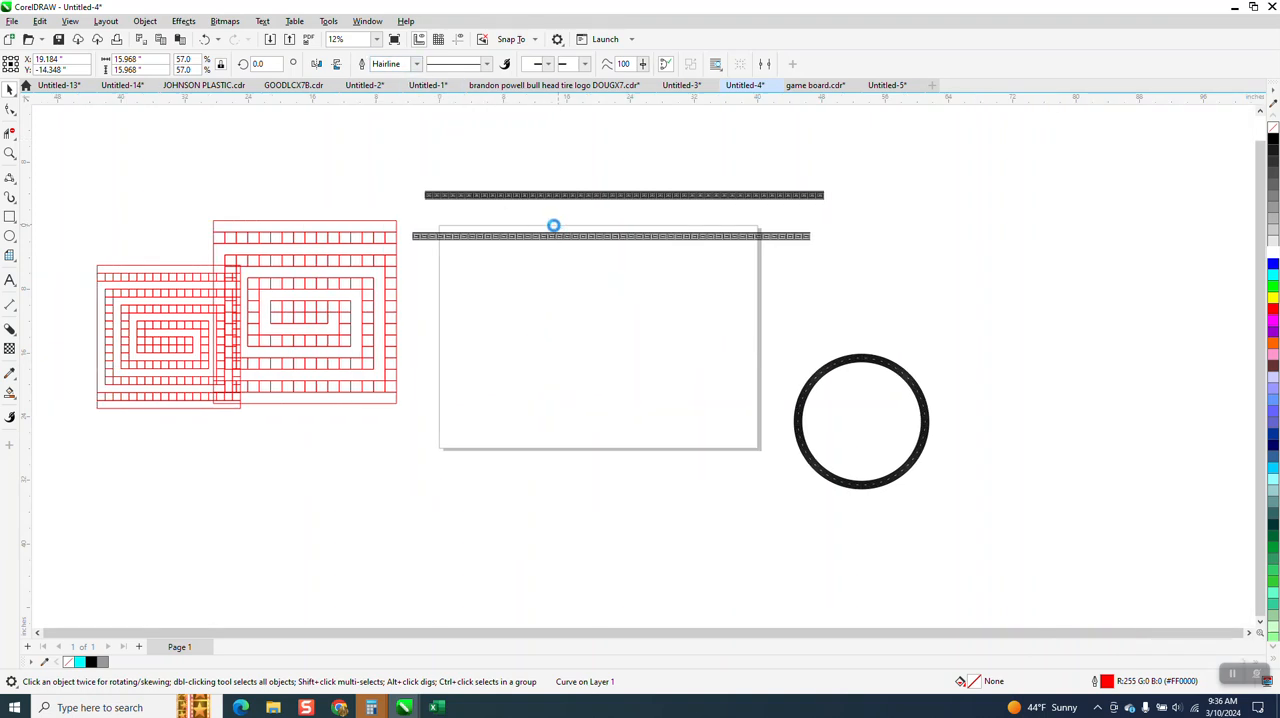
left_click_drag(676, 276, 509, 363)
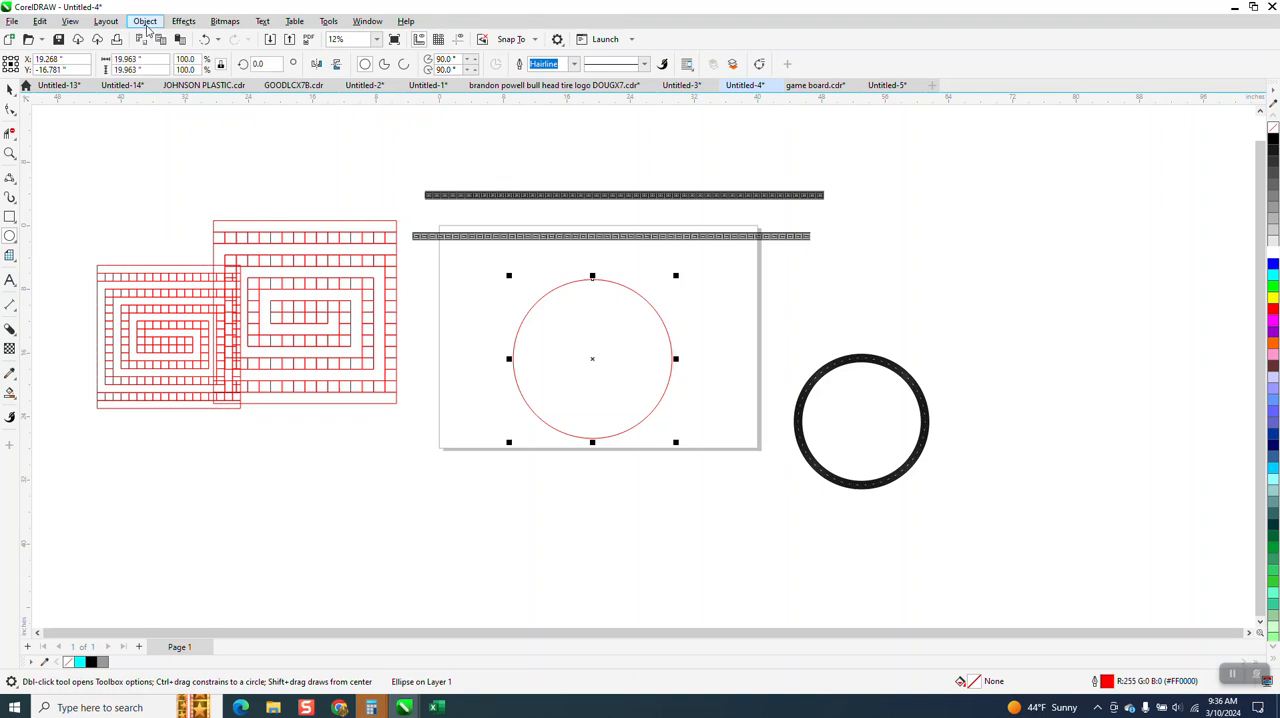
left_click(145, 21)
left_click(207, 366)
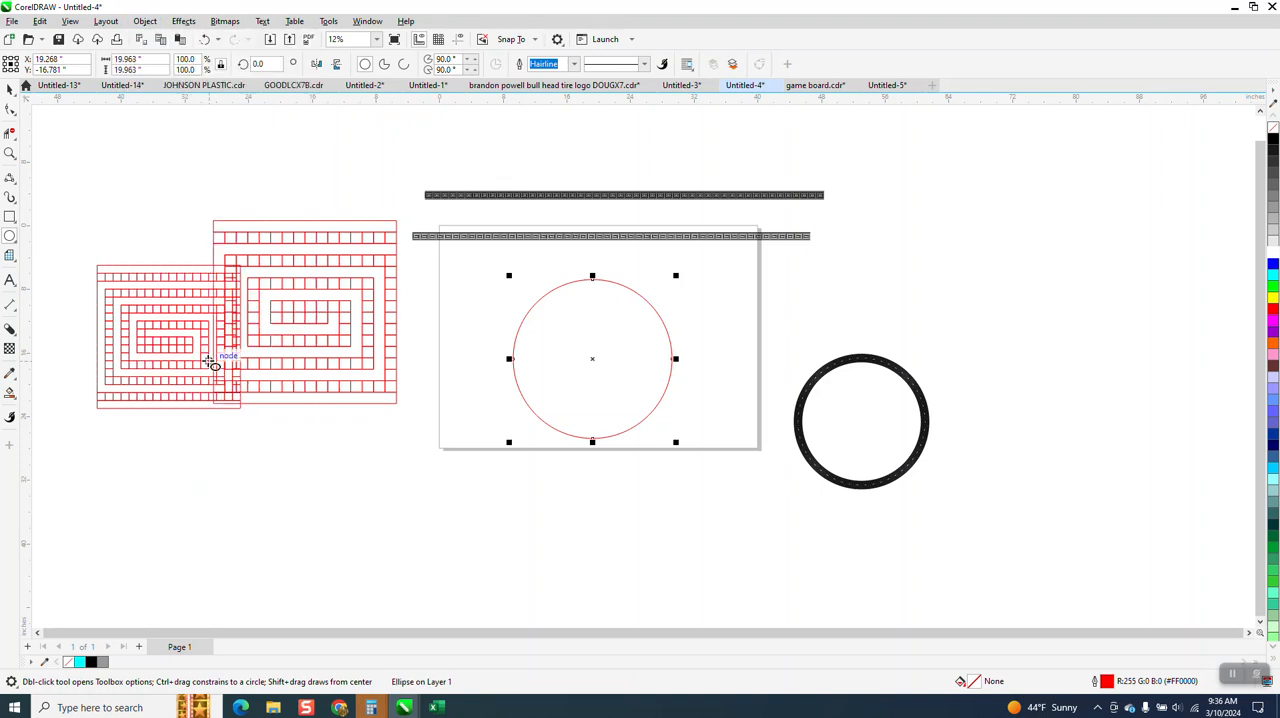
Open the circle's curve properties and scale it about its center to a diameter of about 16.1 inches
left_click(368, 21)
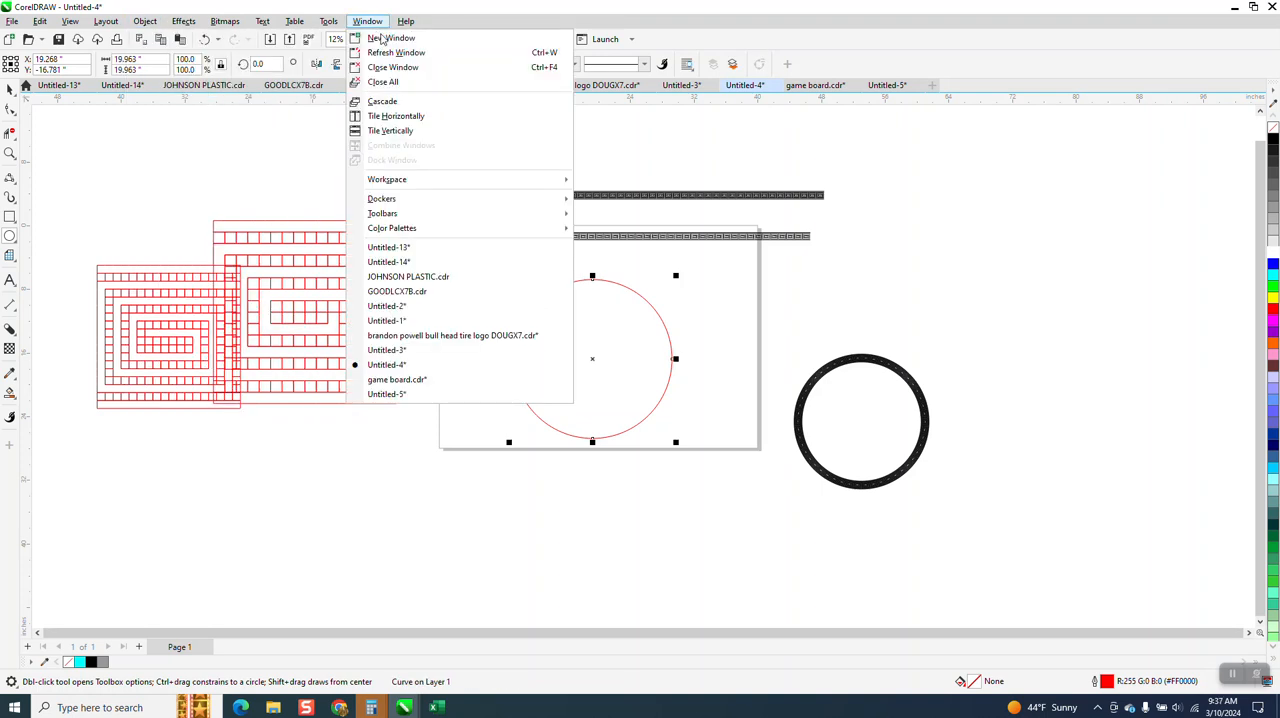
mouse_move(385, 198)
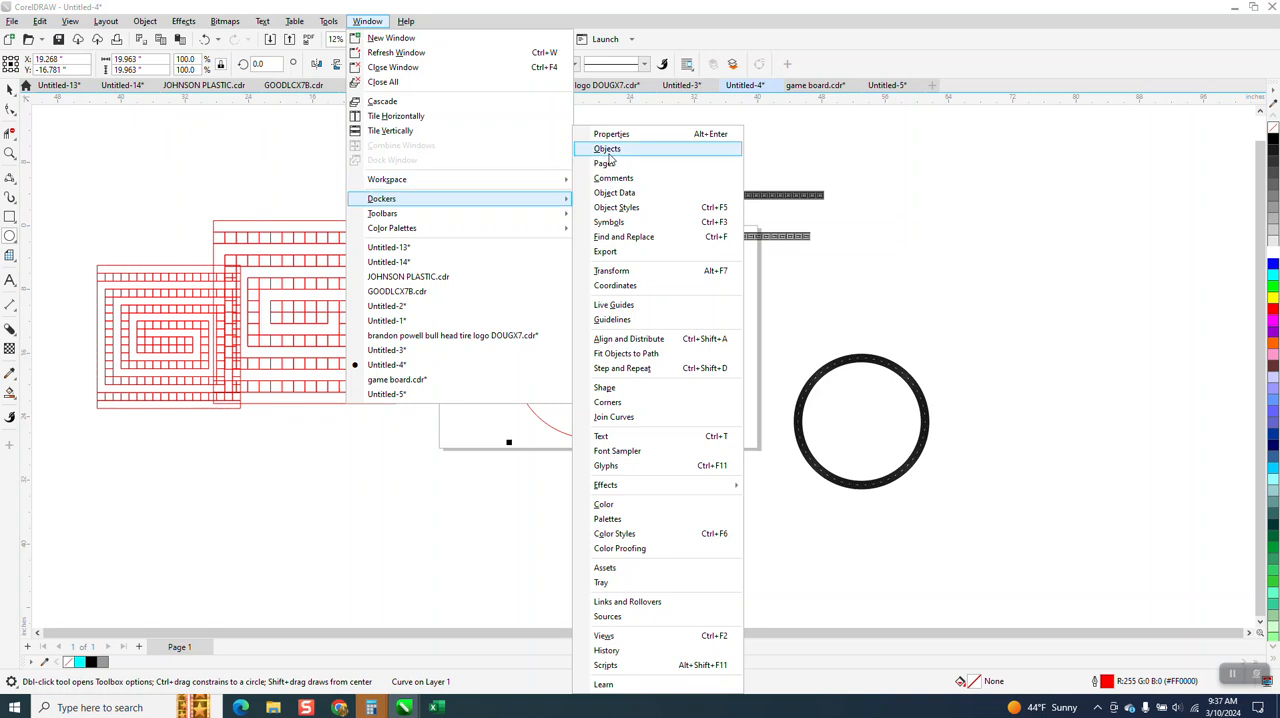
left_click(614, 148)
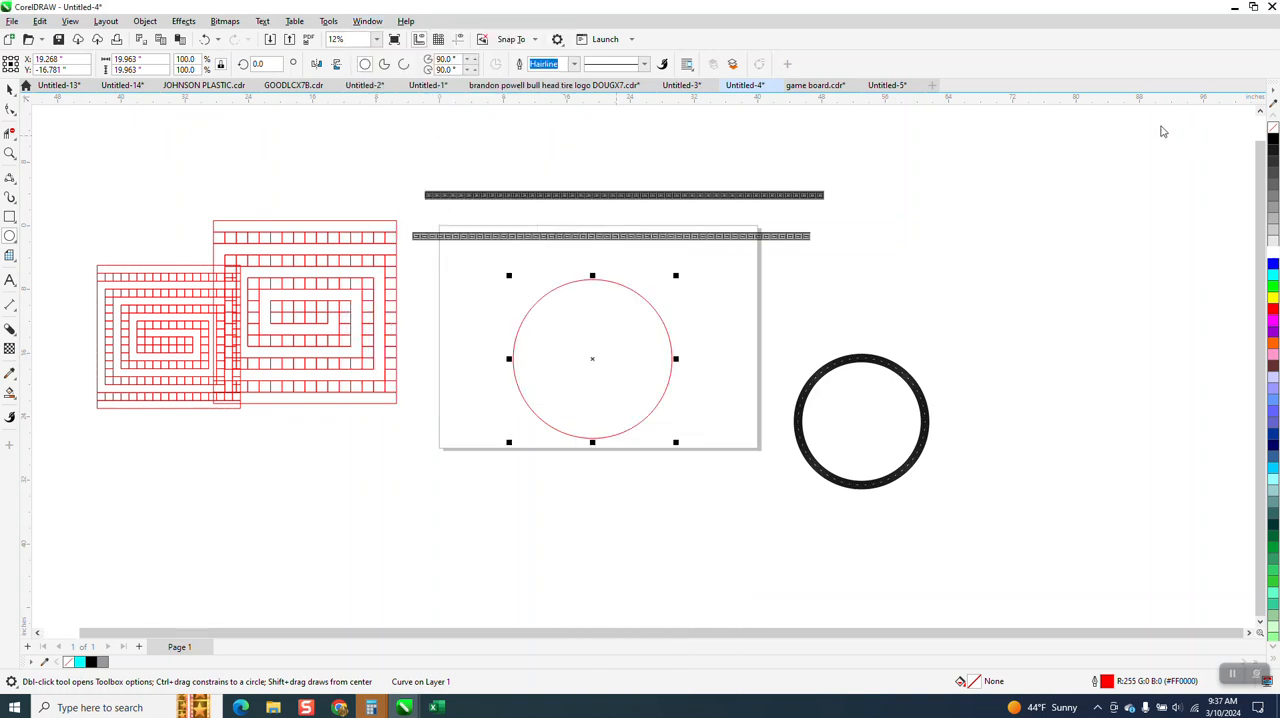
left_click(1133, 105)
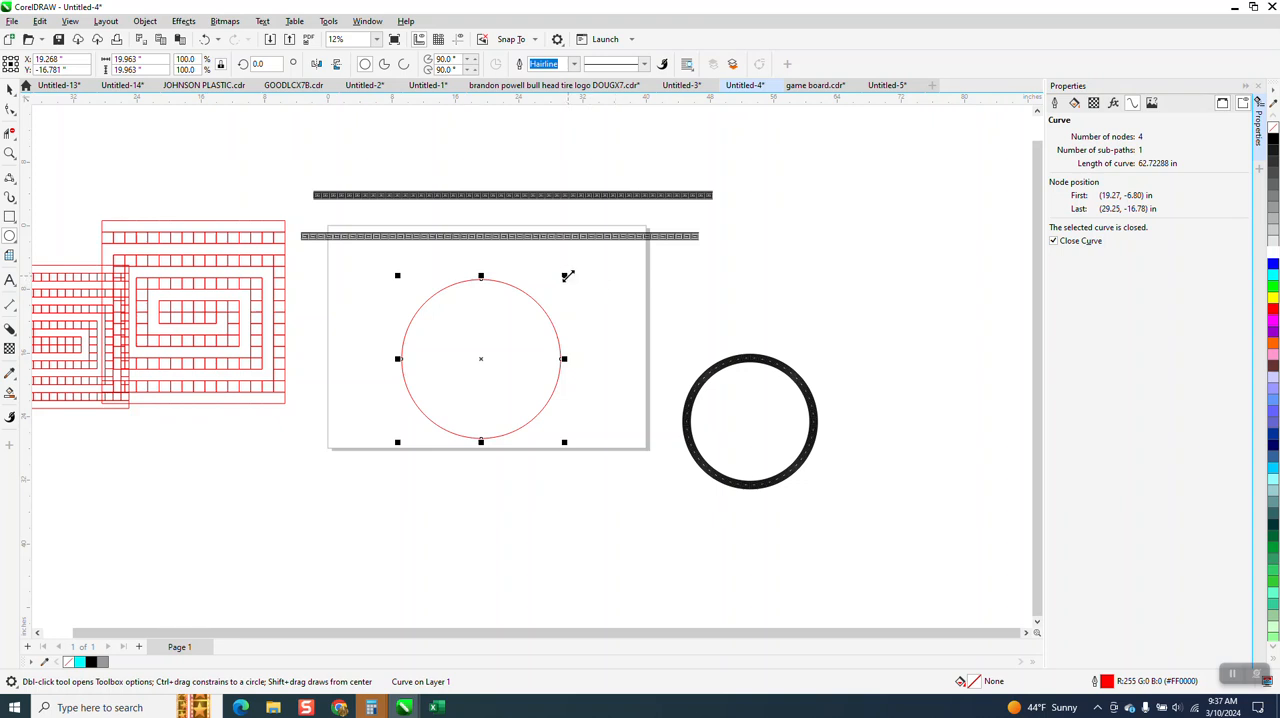
left_click_drag(565, 276, 550, 294)
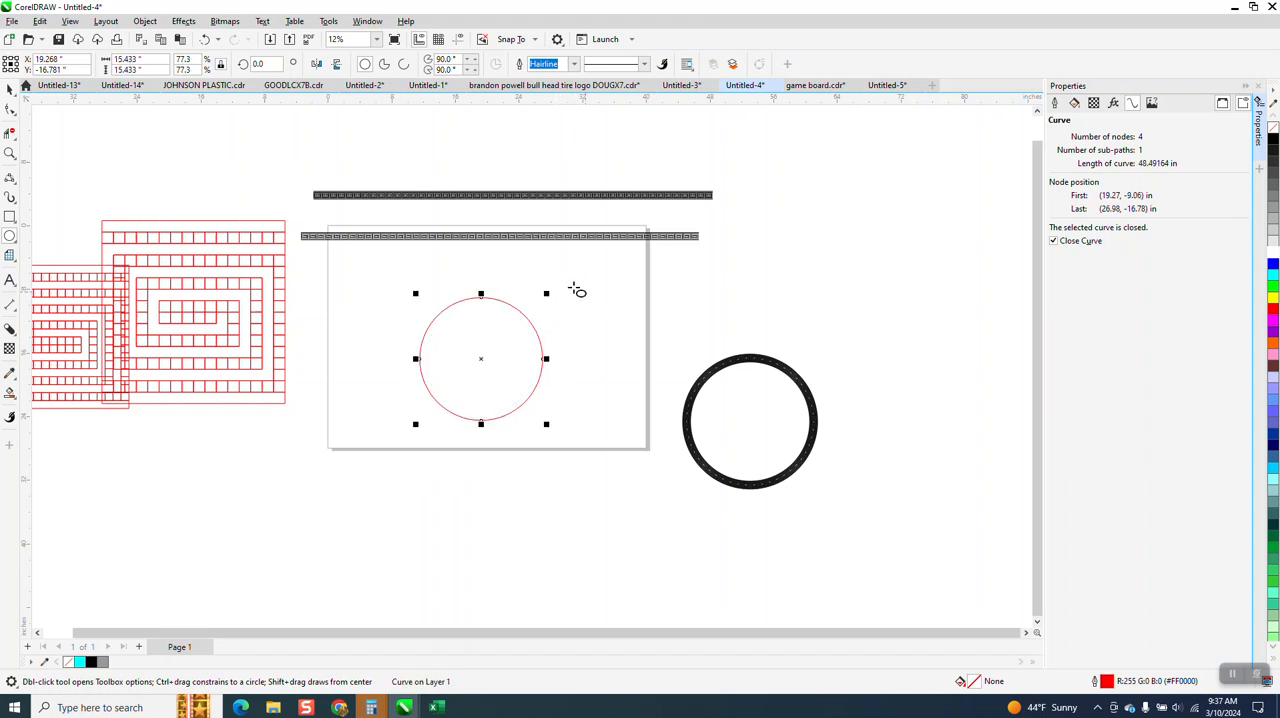
left_click_drag(549, 293, 563, 289)
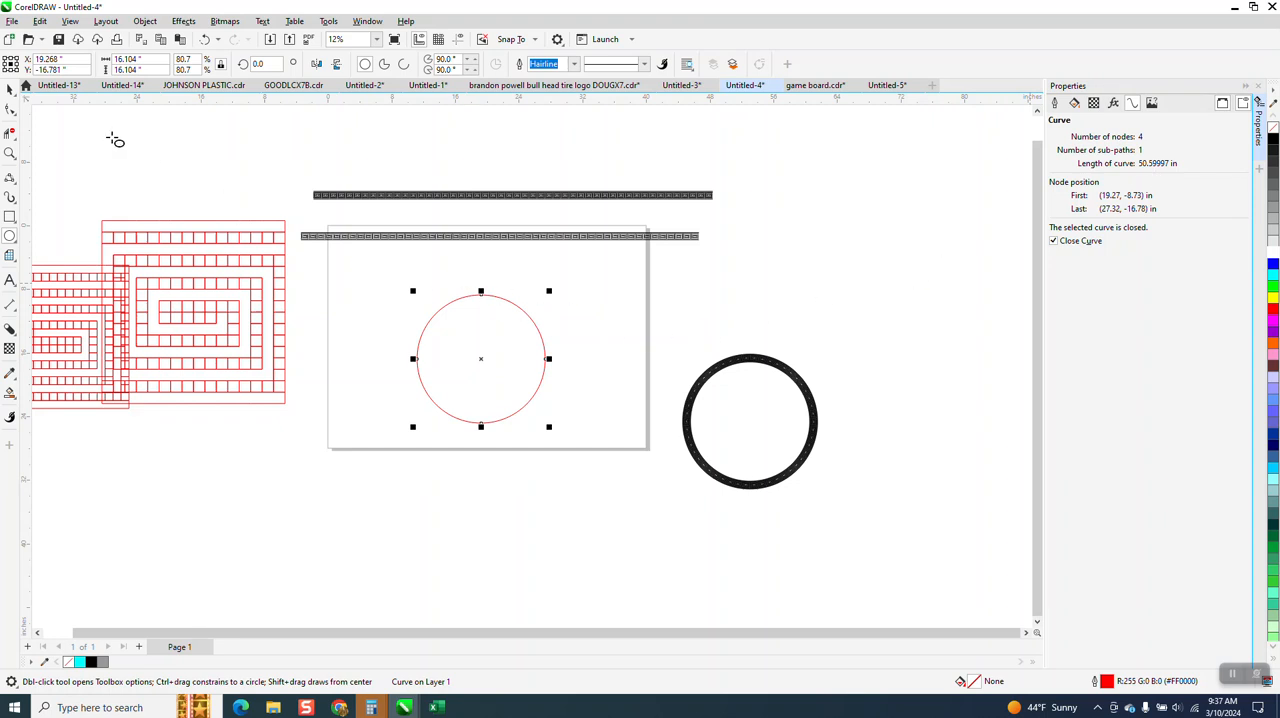
Shift the welded strip on the page to start near the page's left edge and set its width proportionally to 50.6 inches
left_click(10, 89)
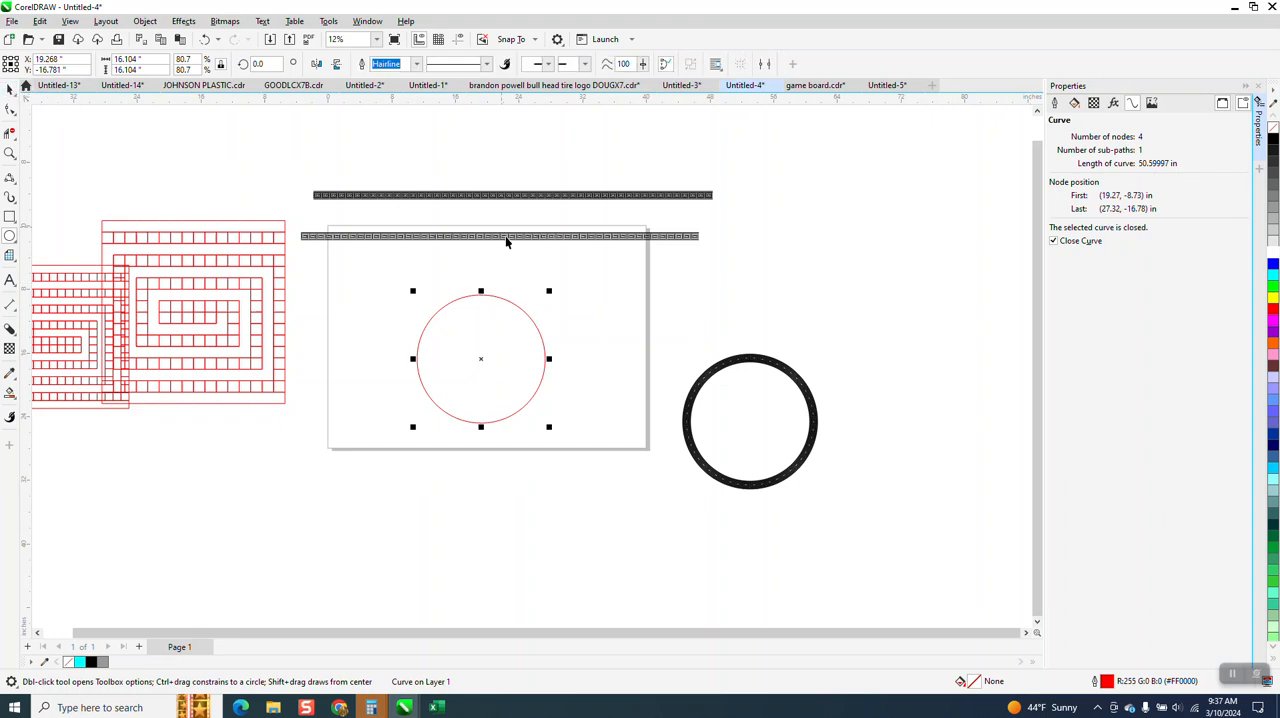
left_click_drag(506, 236, 539, 232)
left_click_drag(147, 61, 9, 112)
type("50.6")
key("Return")
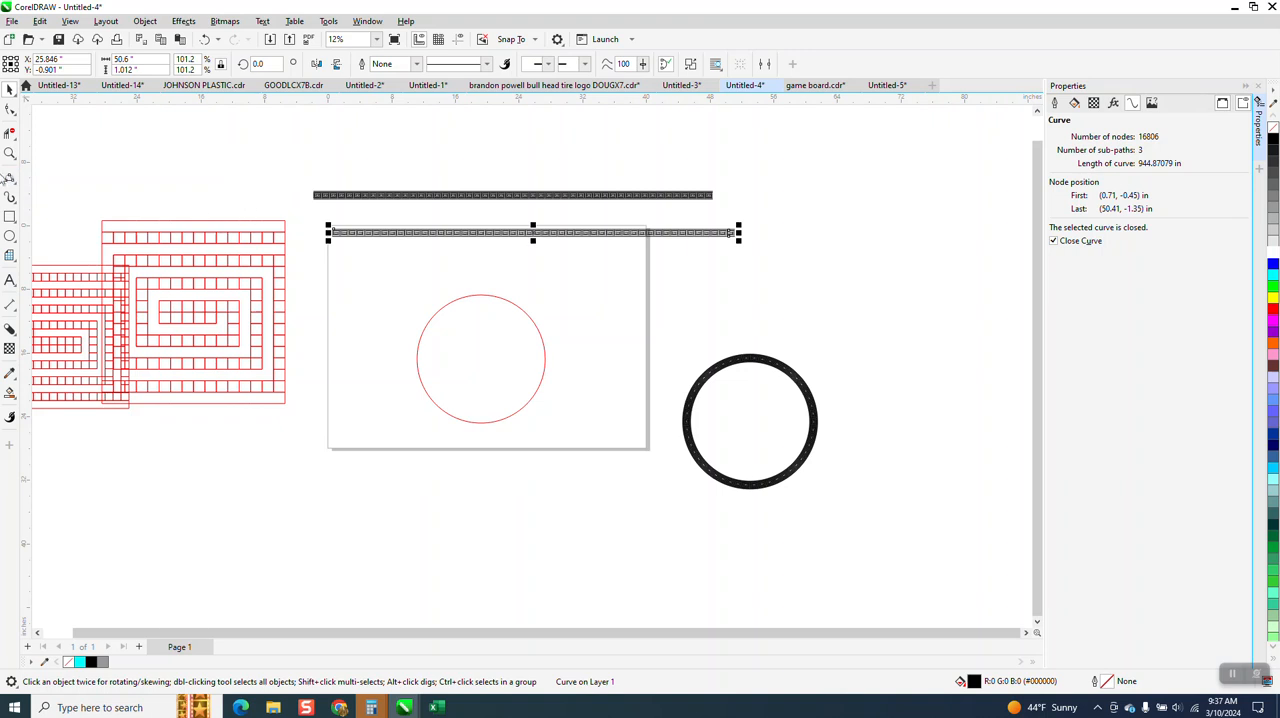
Examine the spiral pattern of the resized strip up close
left_click(9, 153)
left_click_drag(308, 200, 1001, 537)
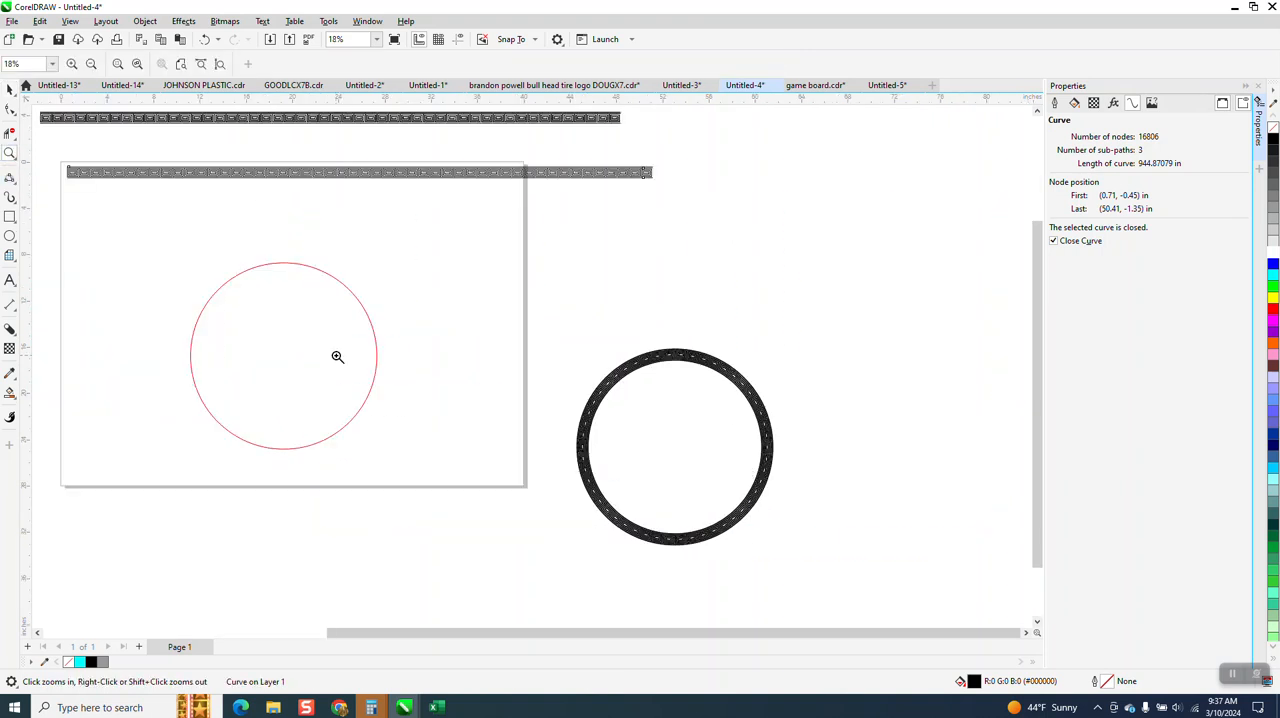
left_click(9, 88)
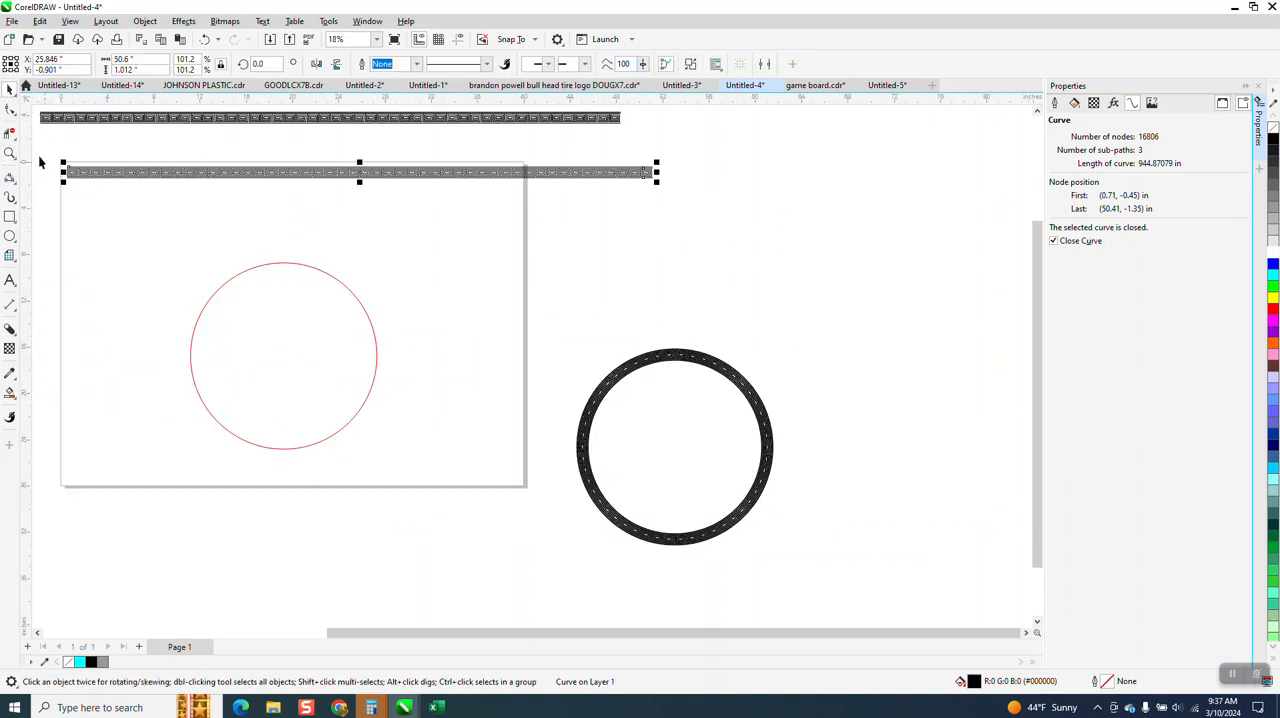
left_click(9, 153)
left_click_drag(117, 163, 245, 206)
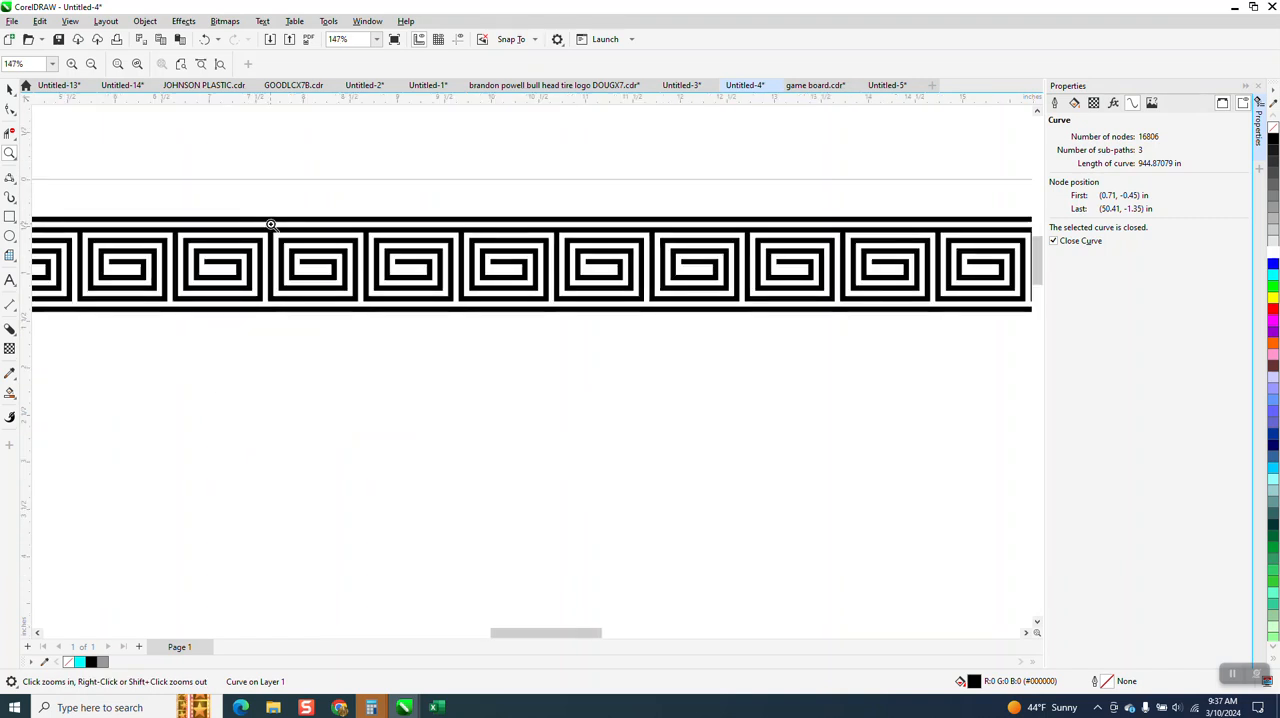
right_click(271, 221)
right_click(350, 235)
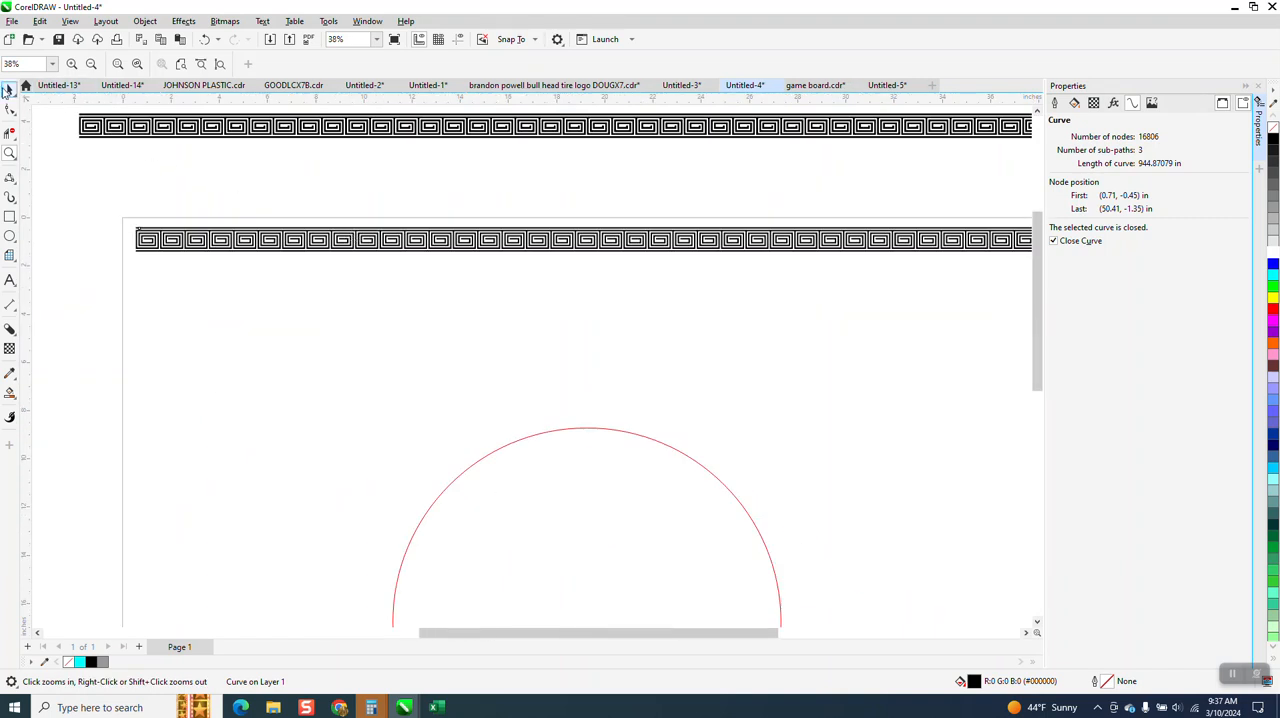
left_click(9, 88)
Save the selected strip as an artistic media stroke named 2323 and apply it to the circle with a stroke width of 1.0 inch
left_click(16, 207)
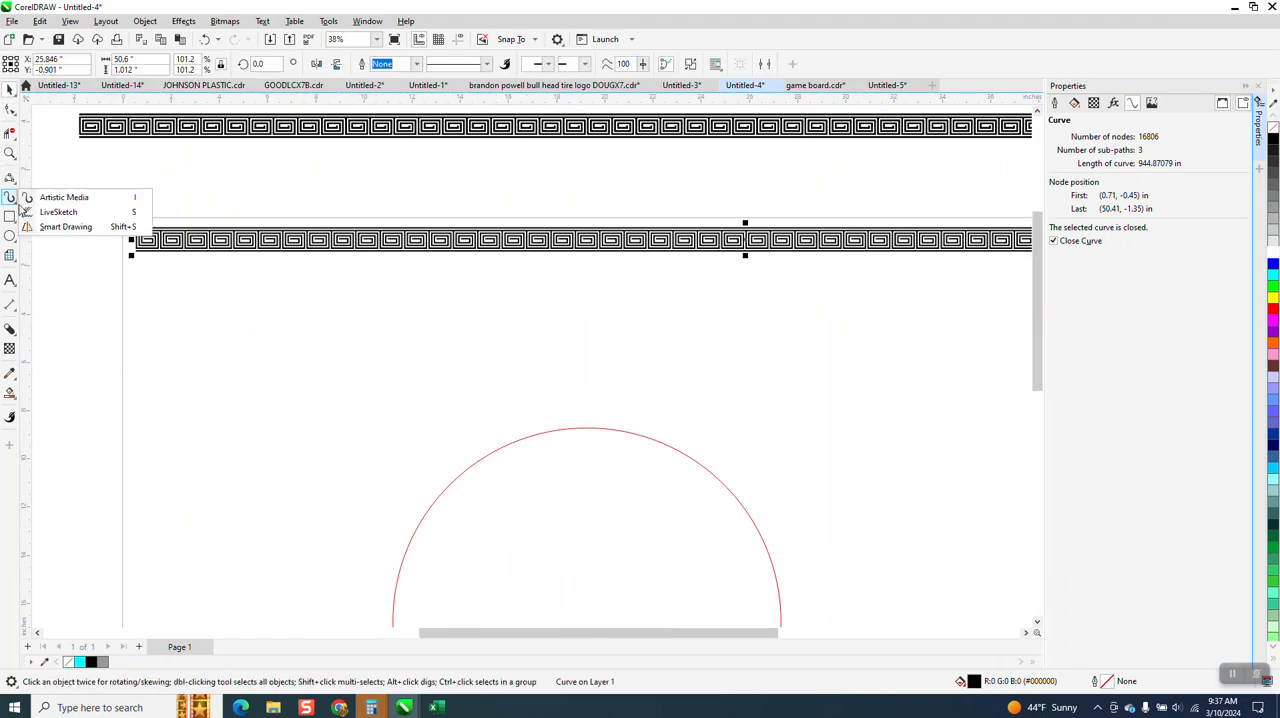
left_click(60, 195)
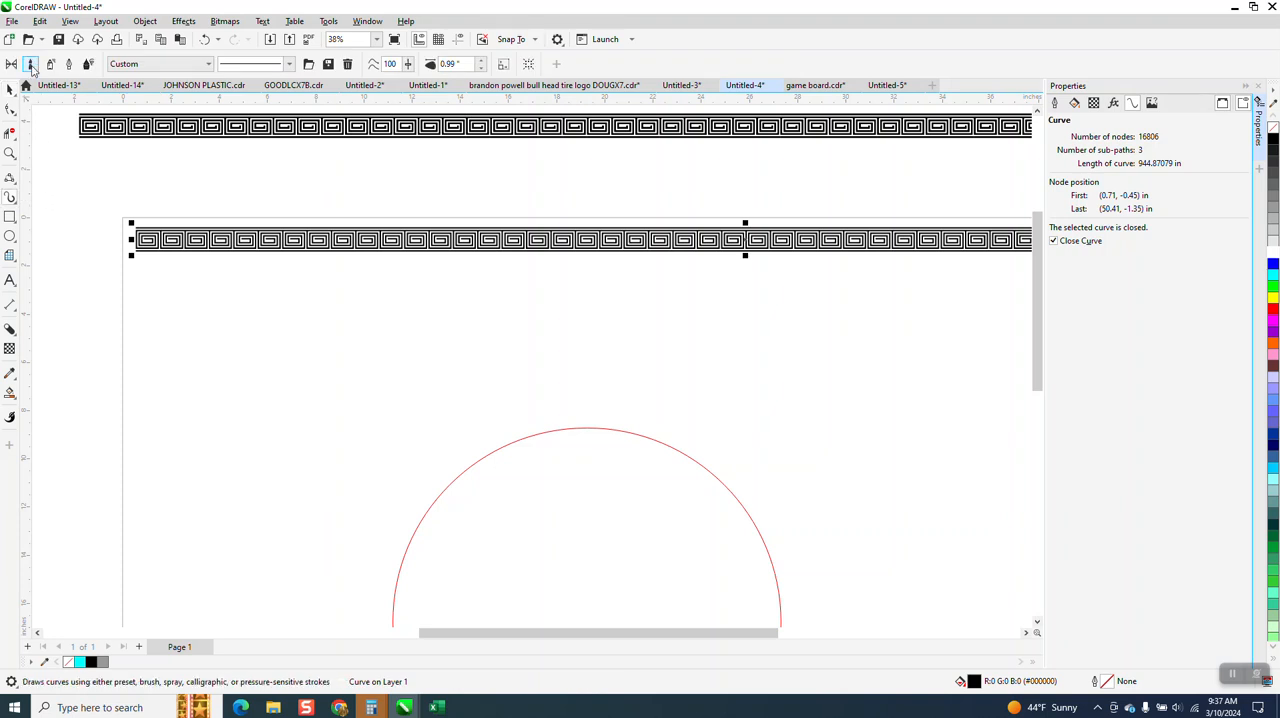
left_click(328, 65)
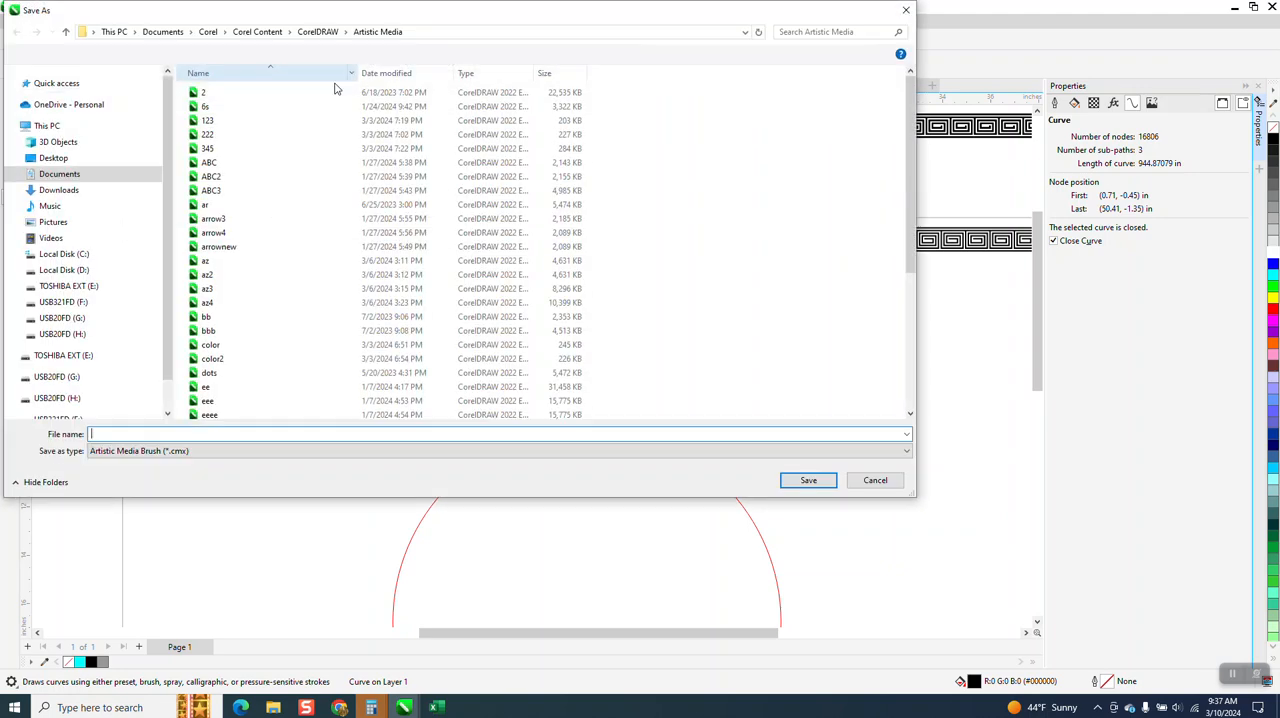
type("2323")
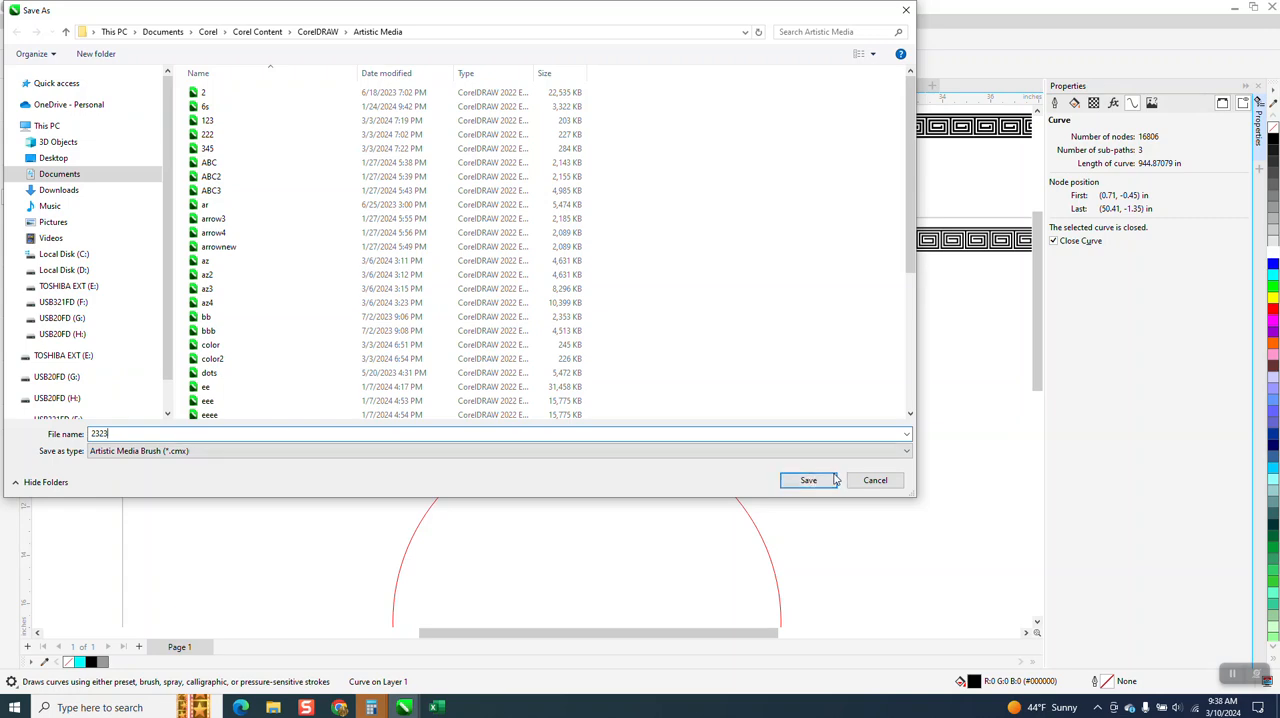
left_click(826, 479)
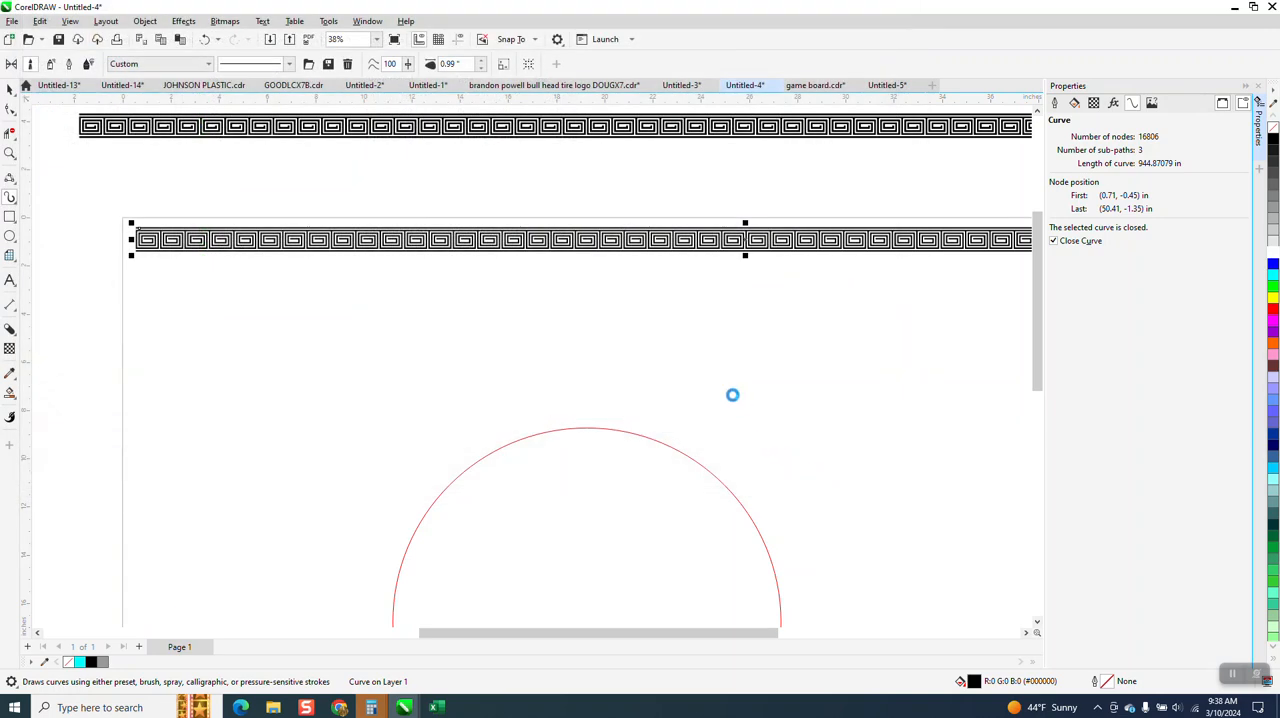
left_click(624, 434)
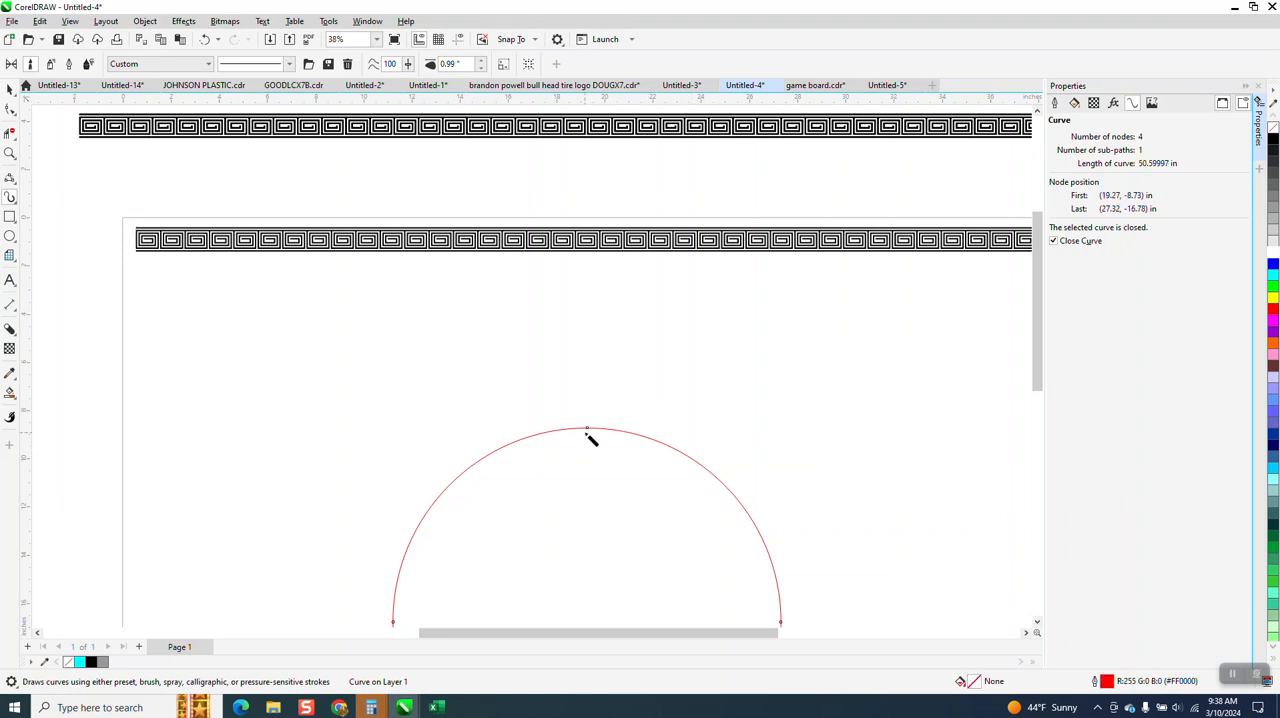
left_click(483, 62)
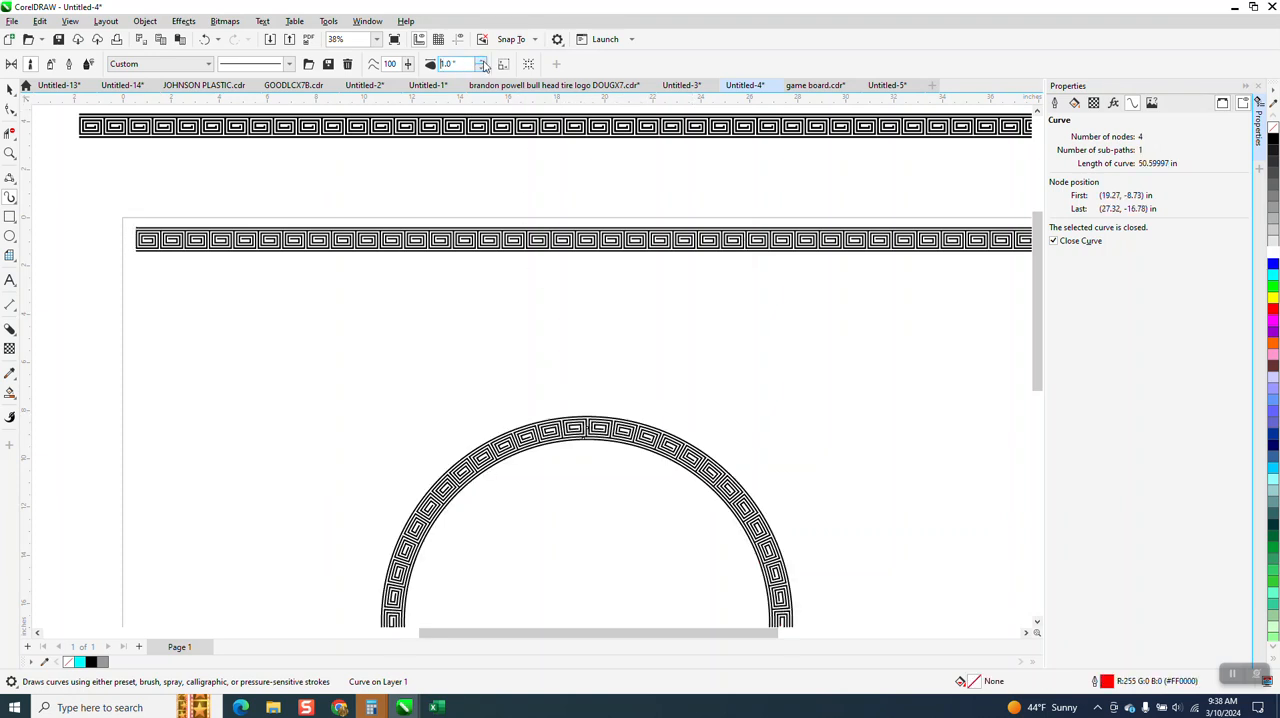
Examine the seam at the top of the spiral ring up close
left_click(9, 133)
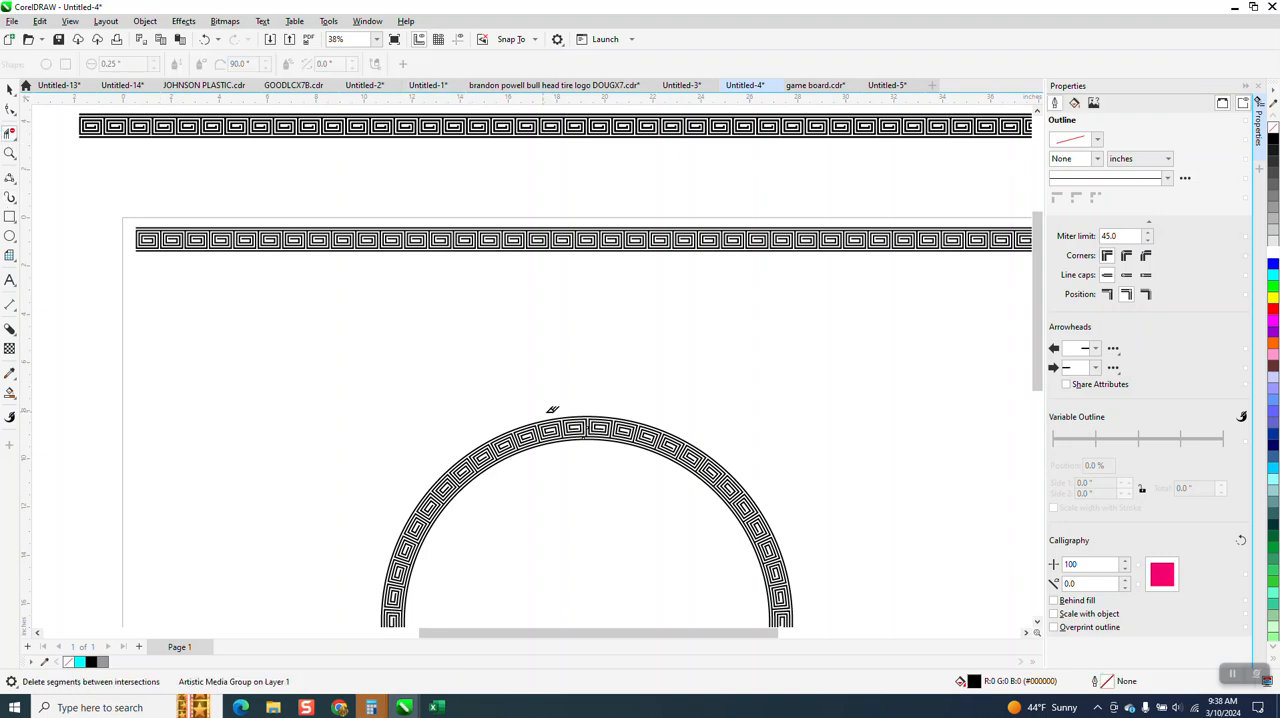
left_click(9, 153)
left_click_drag(534, 420, 683, 498)
scroll(594, 384, "down", 1)
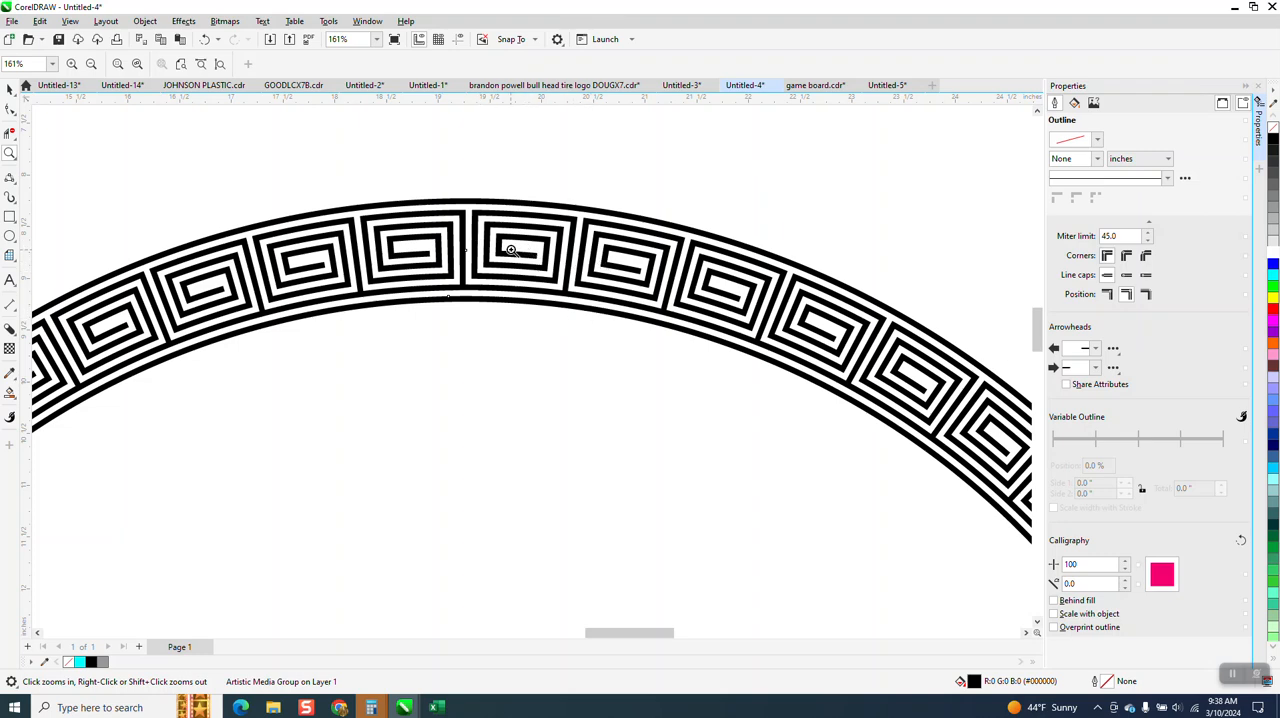
left_click_drag(473, 198, 621, 321)
scroll(628, 340, "down", 1)
scroll(628, 340, "down", 5)
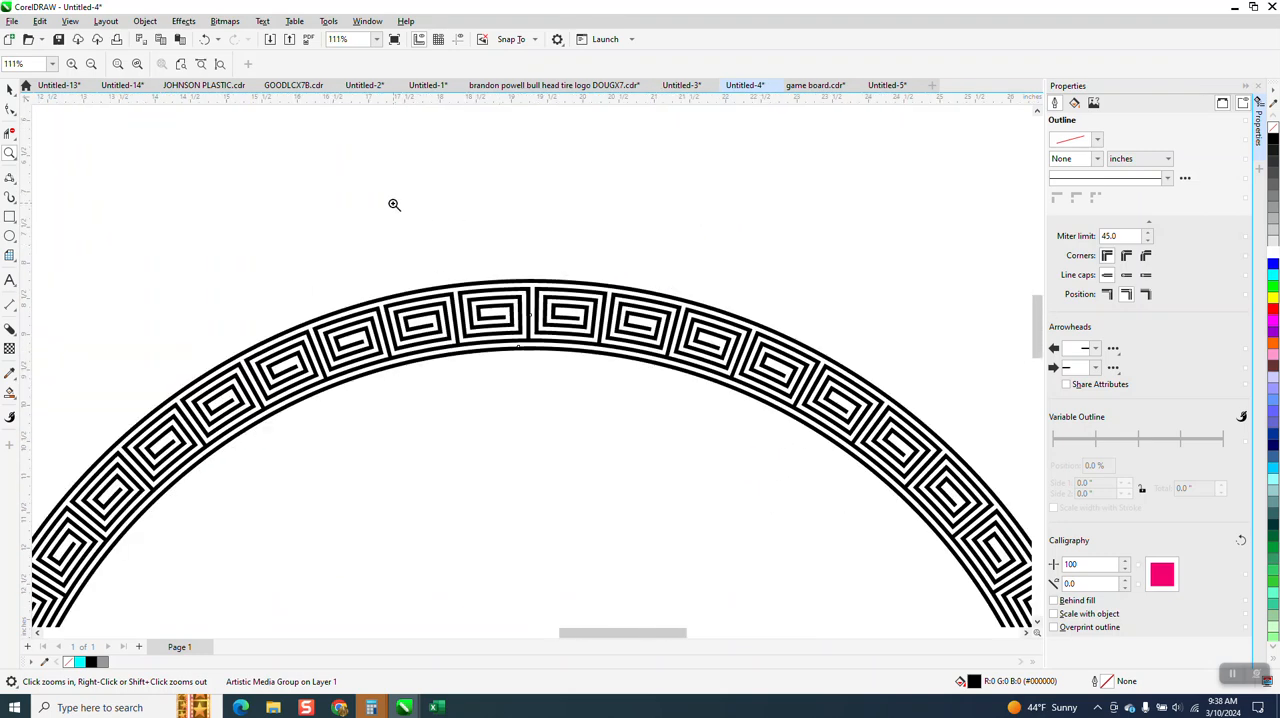
scroll(108, 160, "down", 1)
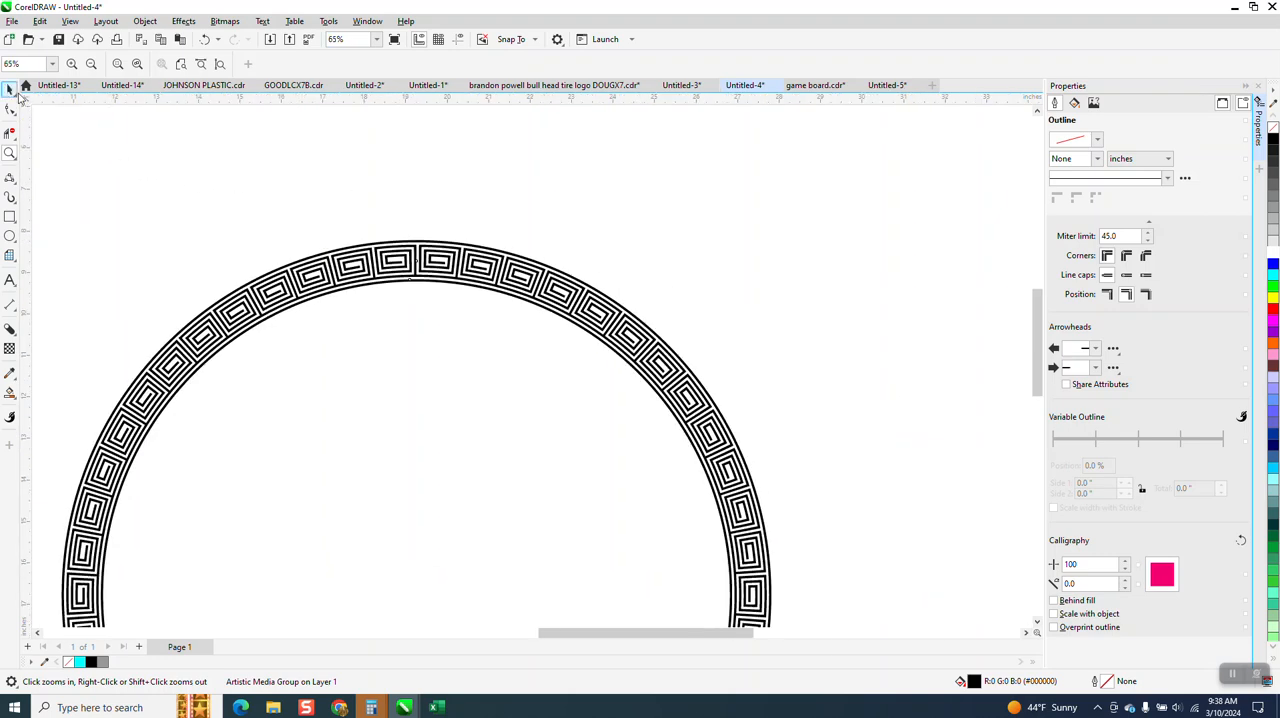
Select the spiral ring, remove its fill and give it a black outline
left_click(10, 91)
scroll(385, 199, "down", 2)
scroll(401, 203, "down", 2)
left_click_drag(152, 185, 678, 551)
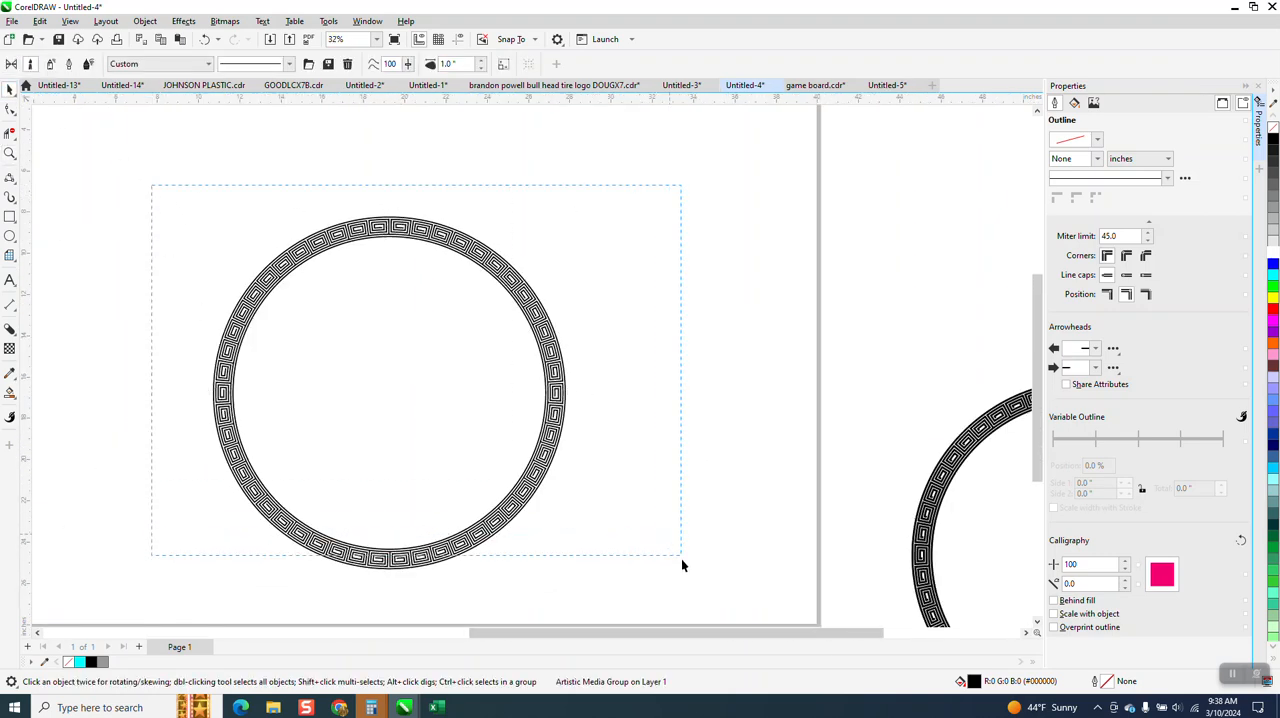
left_click_drag(701, 617, 701, 614)
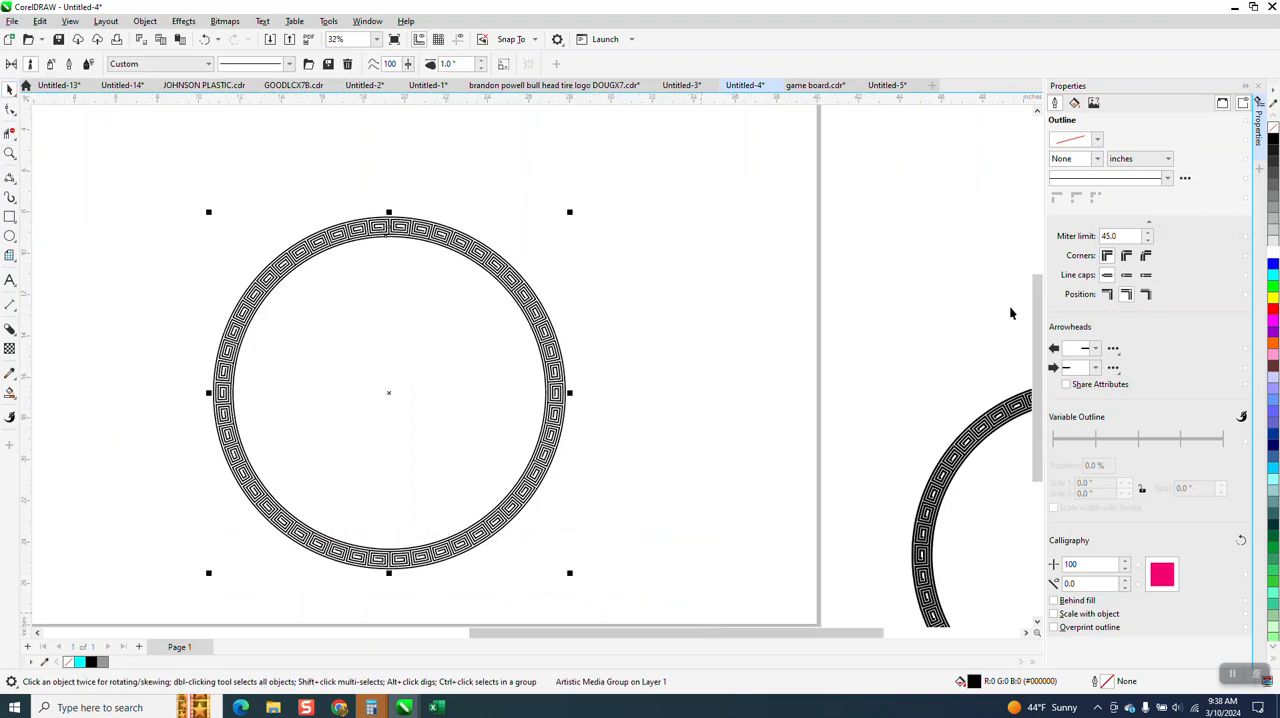
left_click(1272, 128)
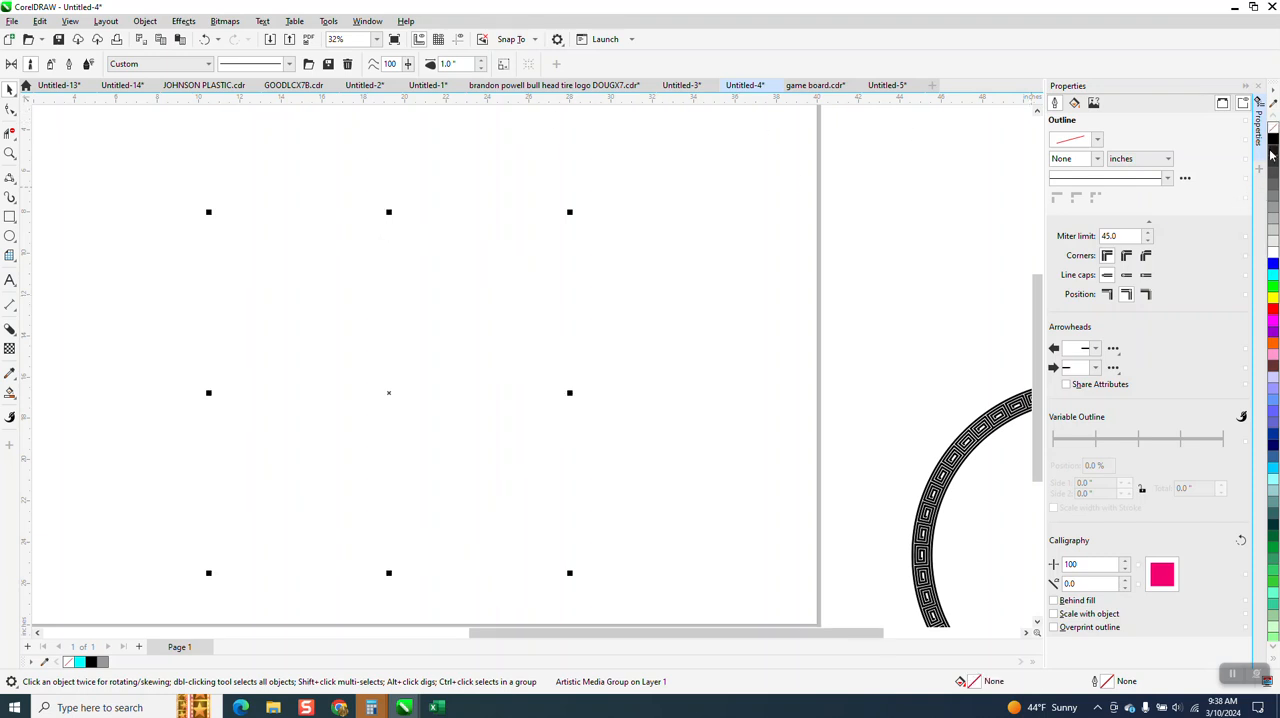
right_click(1274, 142)
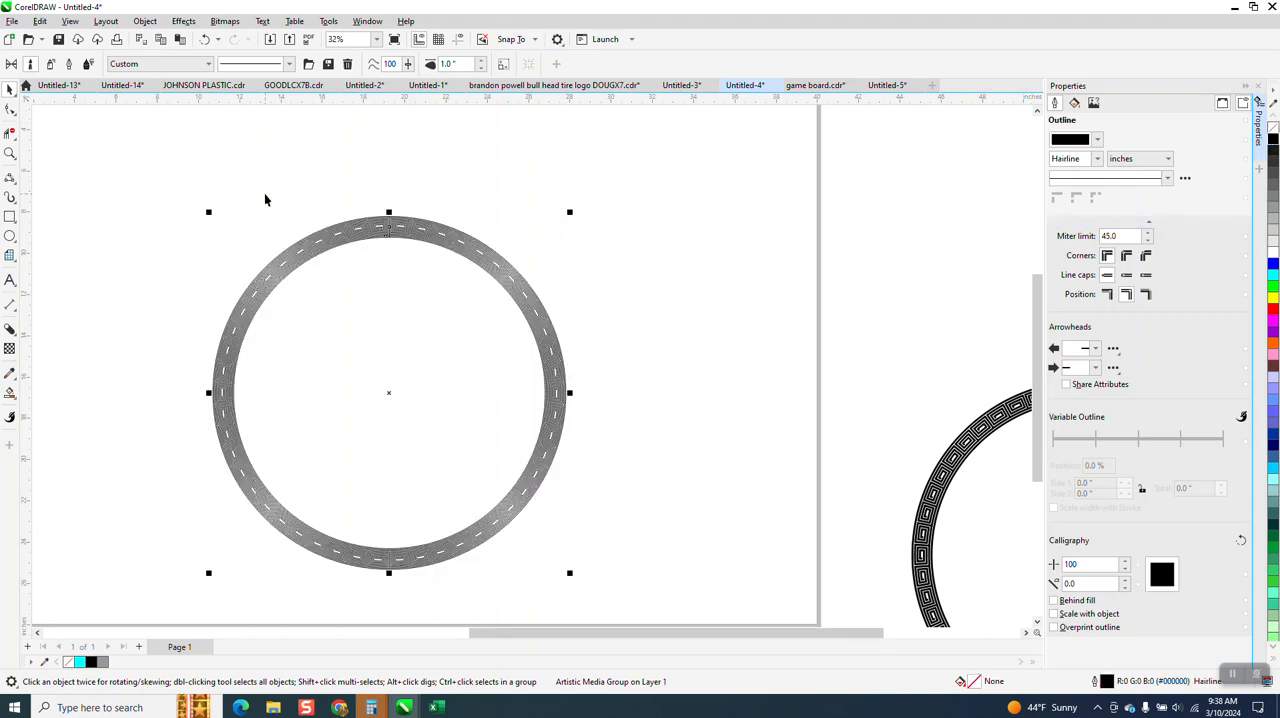
Inspect the outlined ring around its top seam and undo the fill and outline changes
left_click(12, 156)
left_click_drag(345, 207, 438, 252)
left_click(10, 154)
left_click_drag(264, 206, 448, 290)
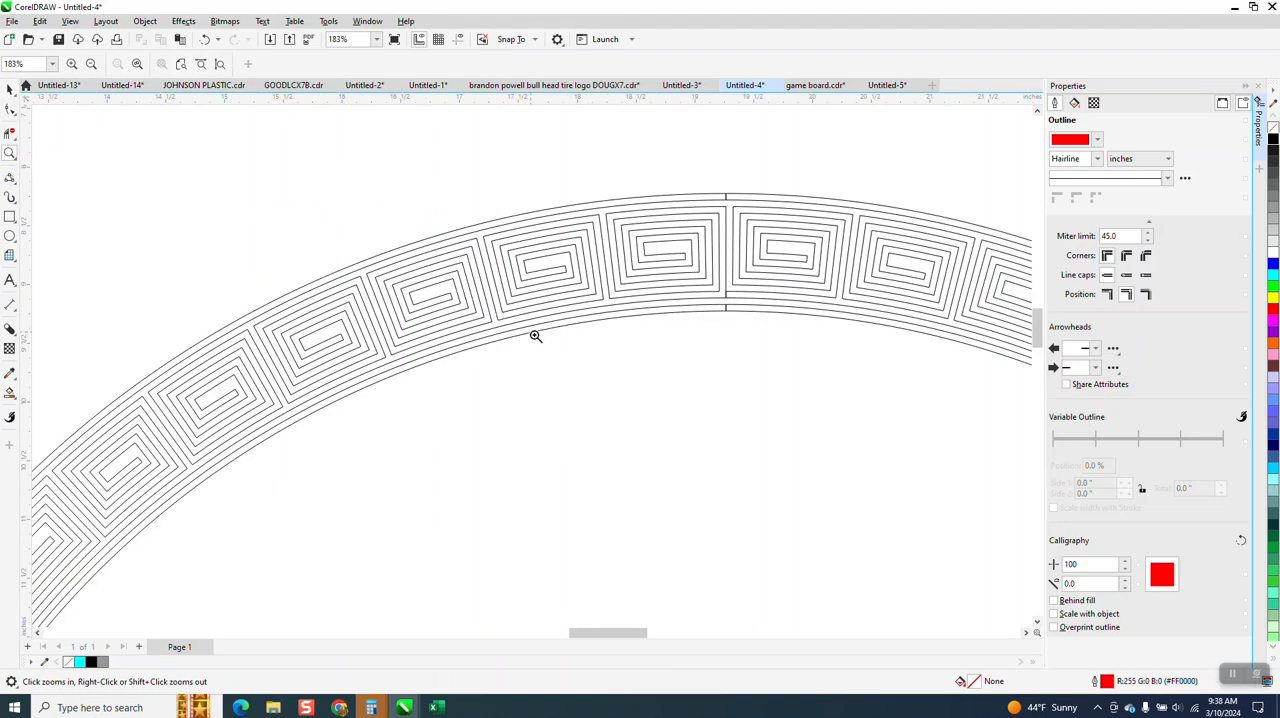
scroll(588, 240, "down", 4)
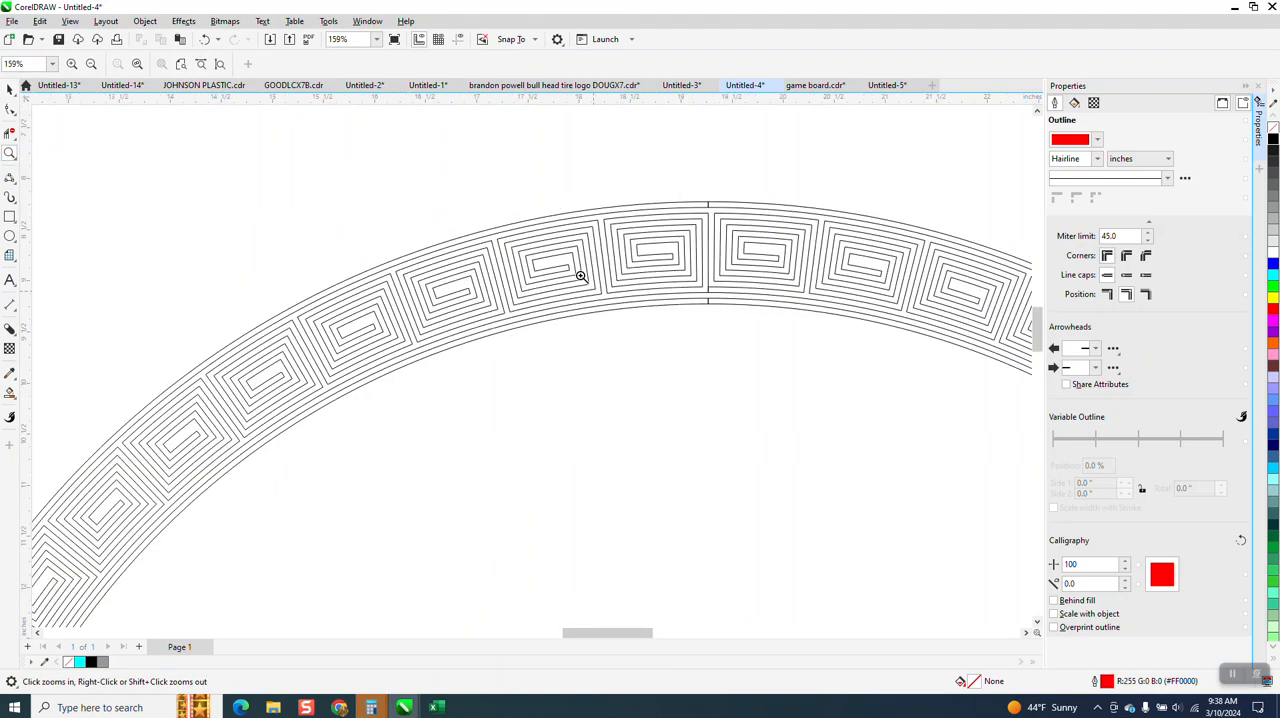
scroll(663, 230, "down", 1)
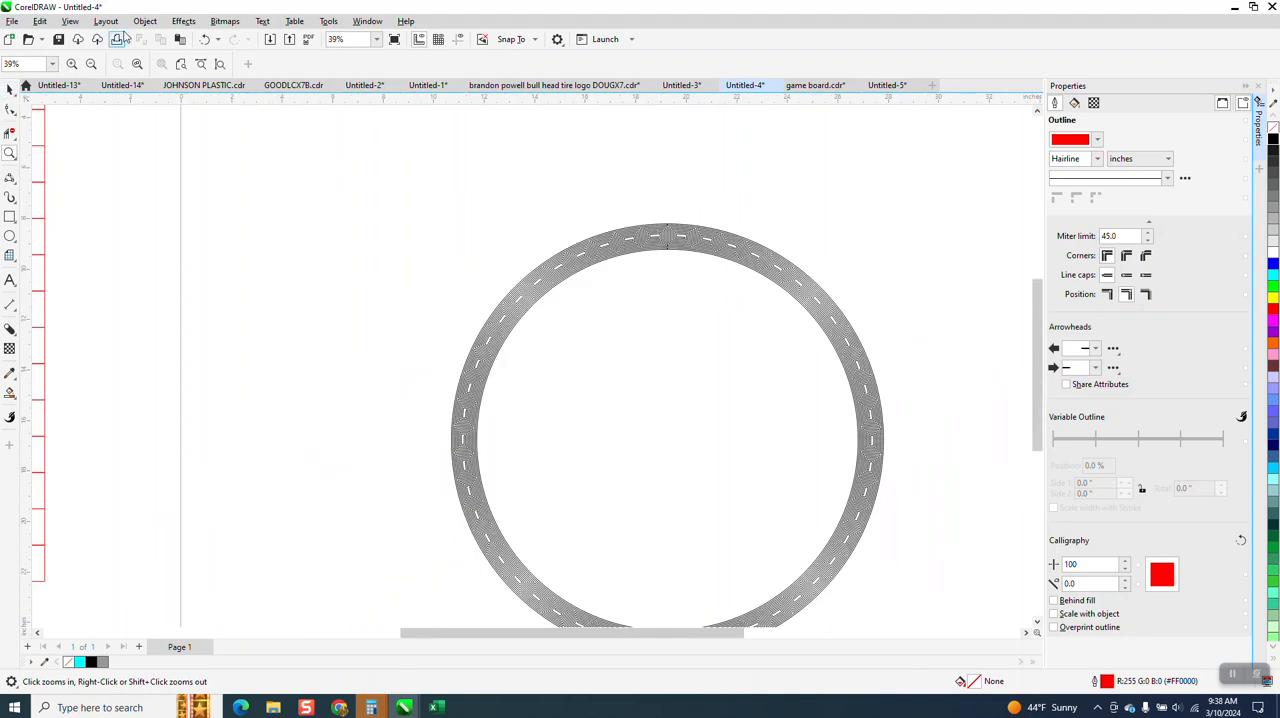
left_click(205, 40)
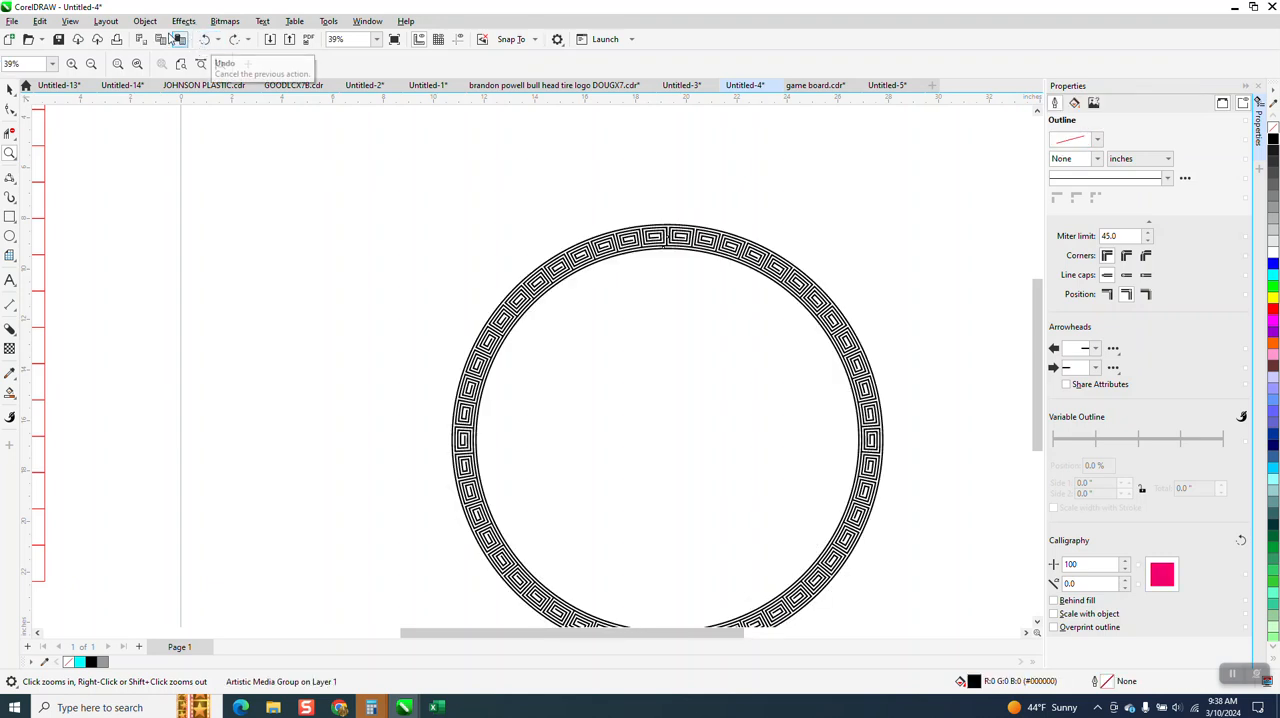
Break the ring's artistic media group apart to separate the spiral pattern from its control circle
left_click(145, 21)
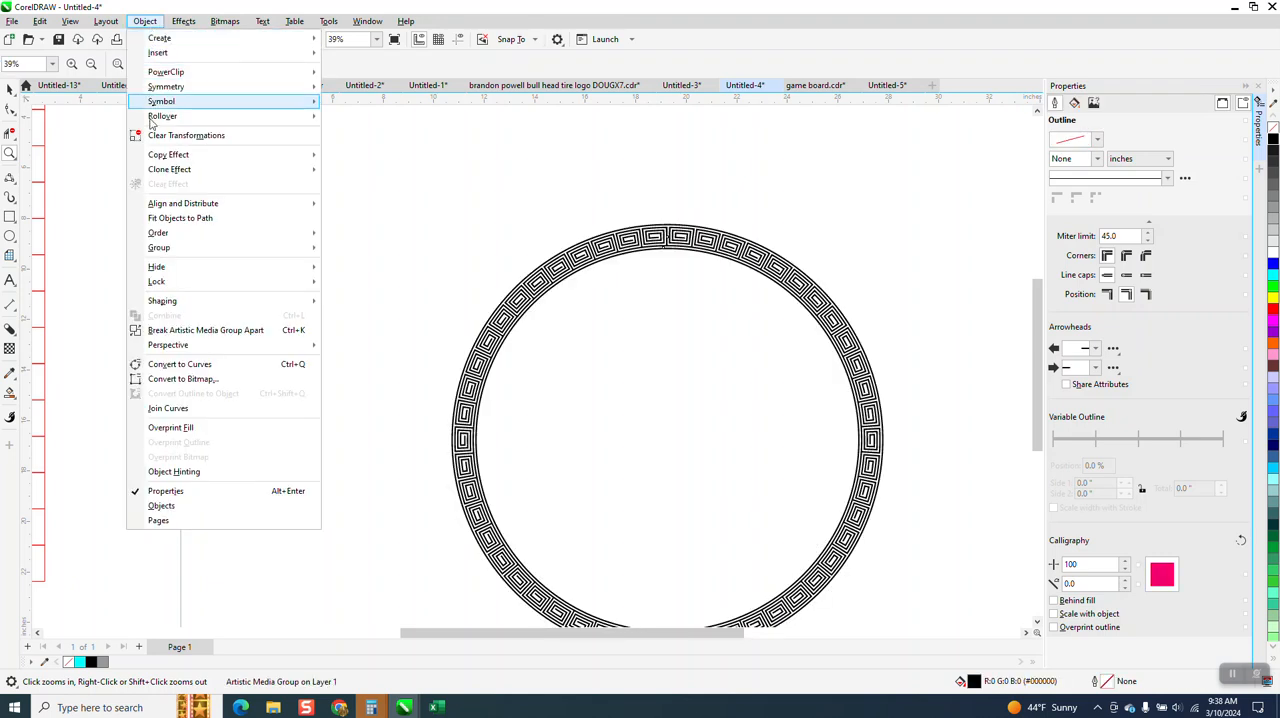
left_click(199, 334)
left_click(382, 245)
scroll(480, 240, "down", 5)
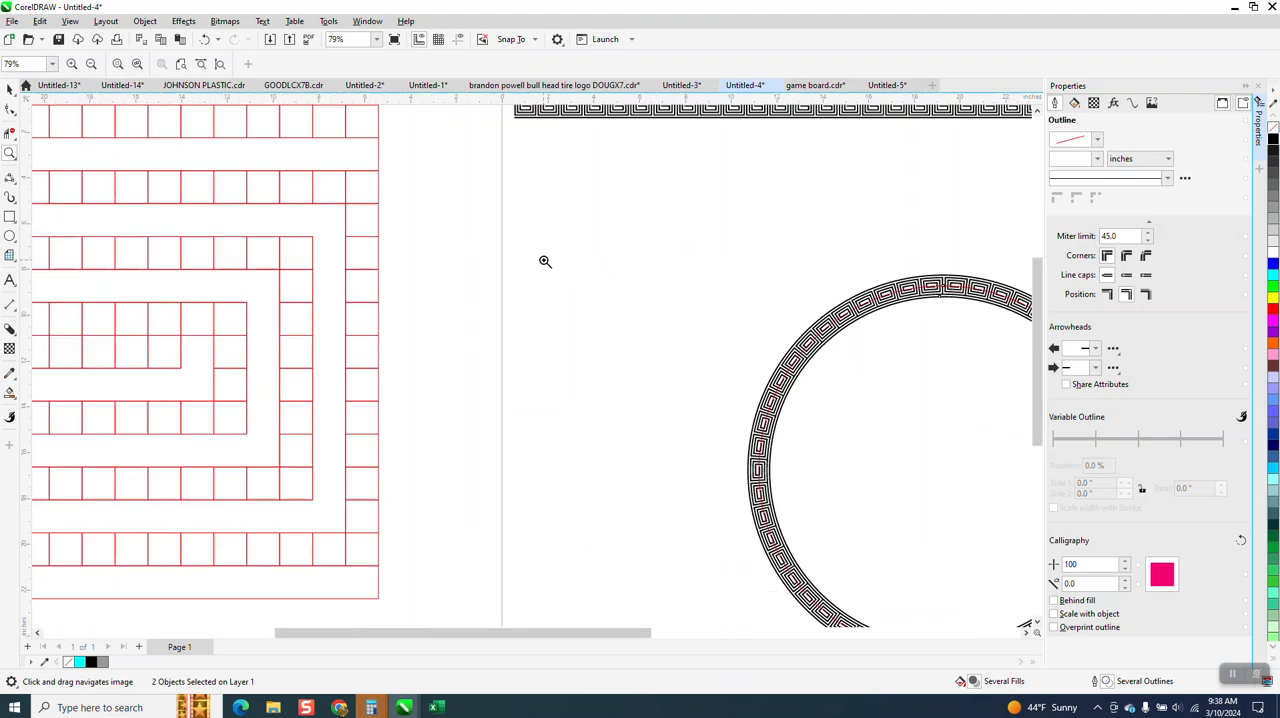
Move the separated red control circle off the spiral ring to the empty area below and left of it
key("space")
left_click(694, 296)
left_click(691, 292)
left_click_drag(691, 292, 481, 436)
Break the spiral ring's curve apart and weld all its pieces together into one curve
left_click_drag(597, 261, 920, 500)
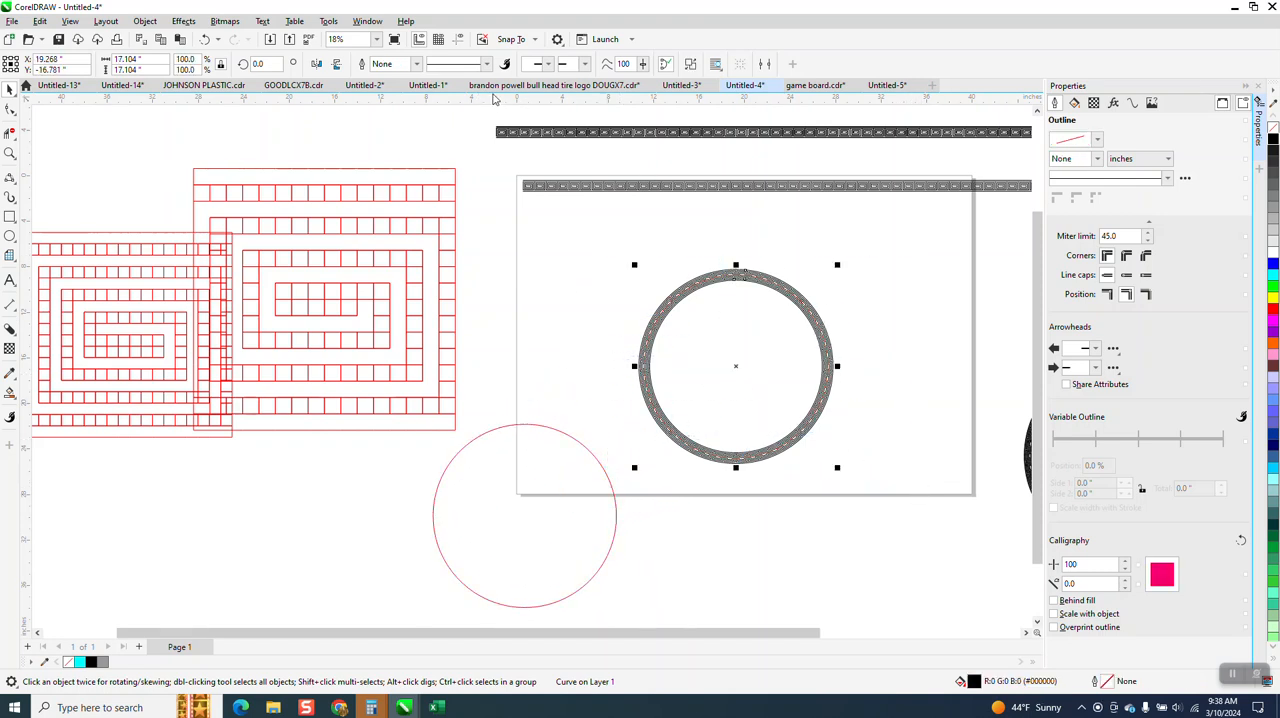
left_click(145, 21)
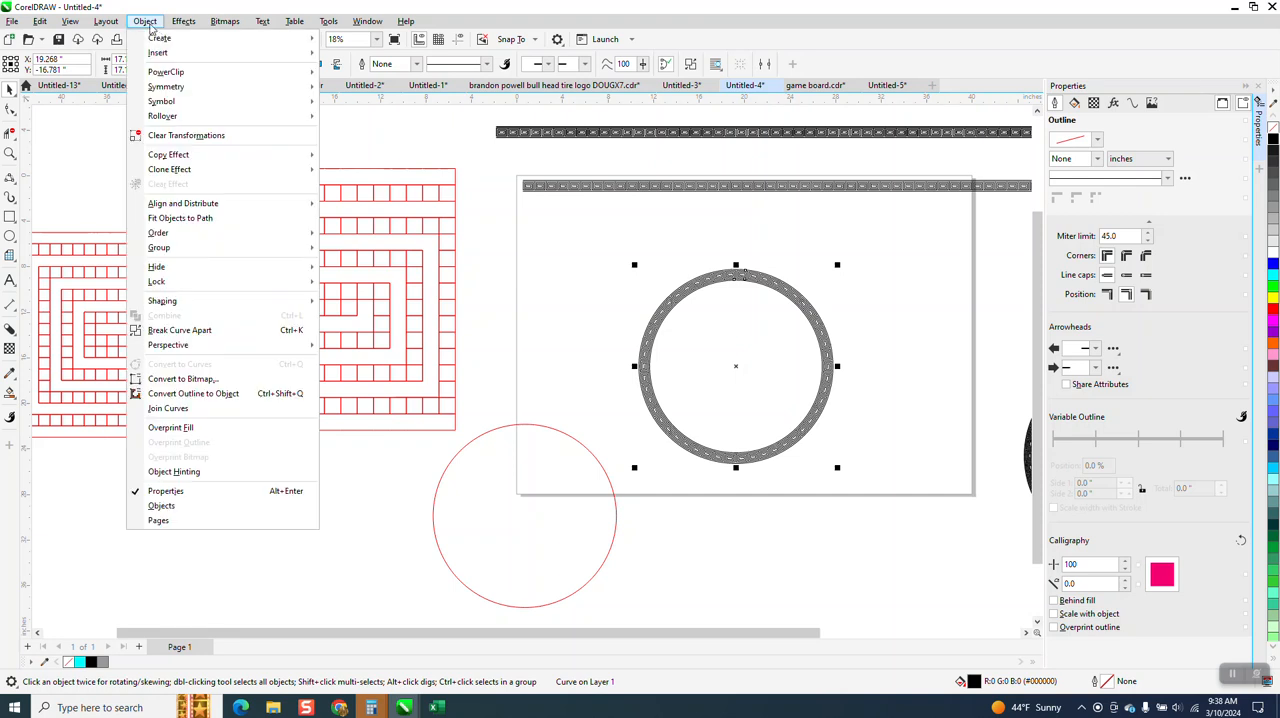
mouse_move(196, 251)
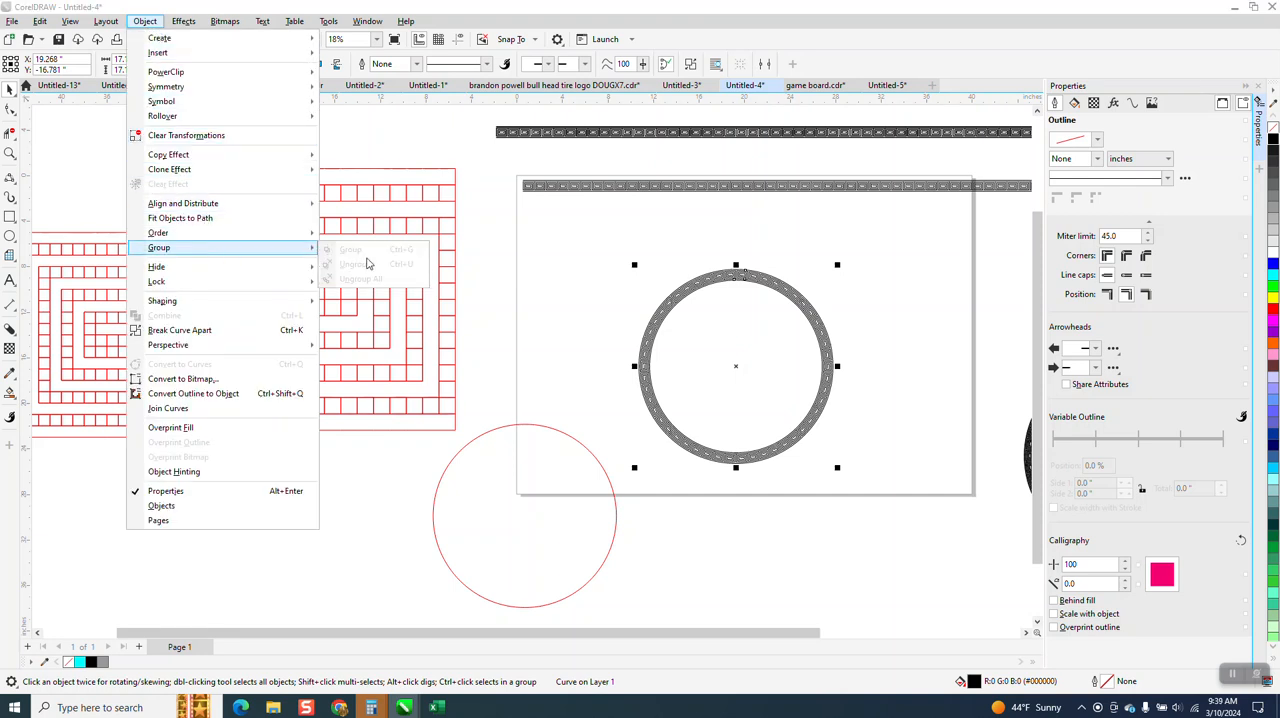
left_click(234, 330)
left_click_drag(614, 237, 898, 507)
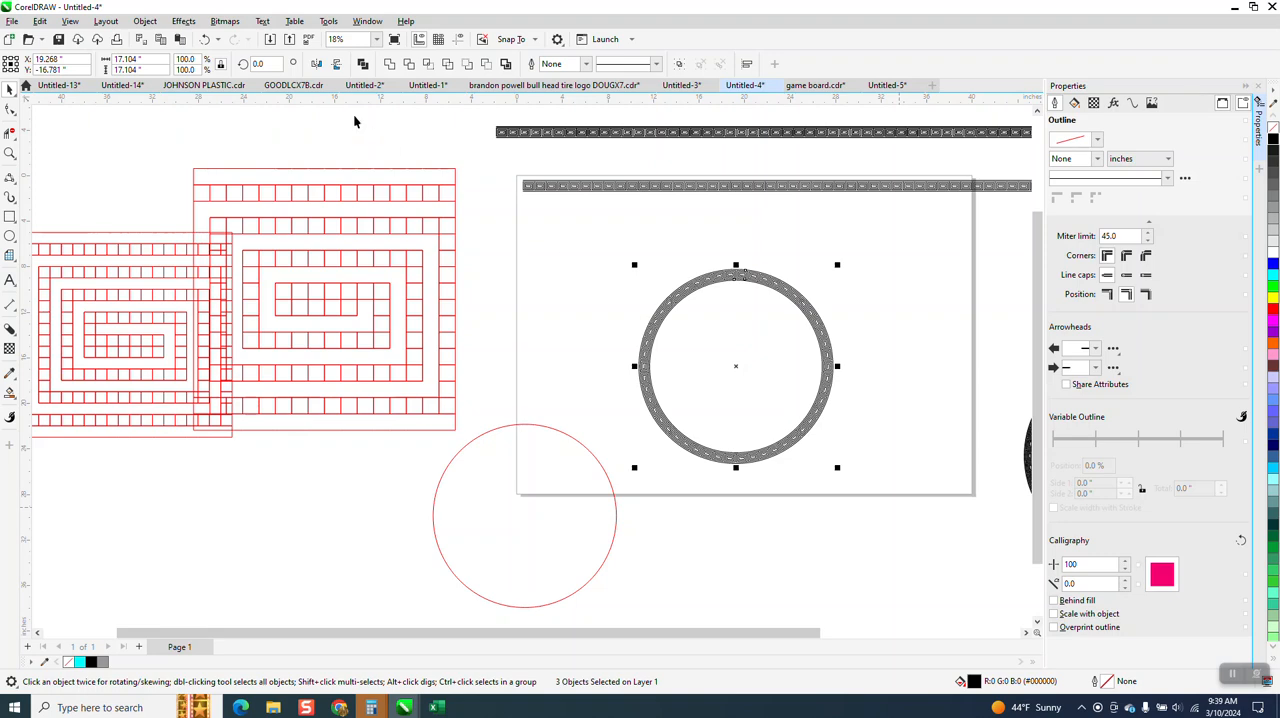
left_click(389, 64)
Check the welded ring's top seam, remove the ring's fill and give it a black hairline outline
left_click(11, 152)
left_click_drag(646, 251, 842, 342)
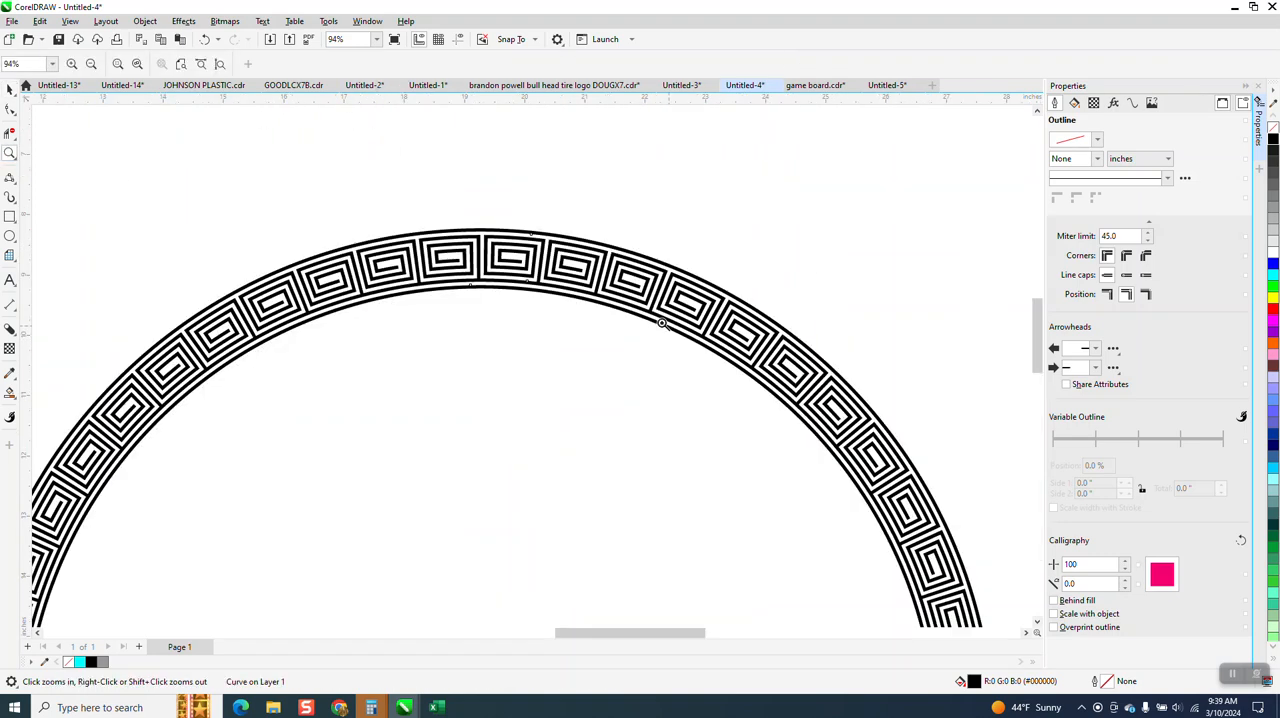
left_click_drag(420, 193, 673, 346)
scroll(636, 268, "down", 2)
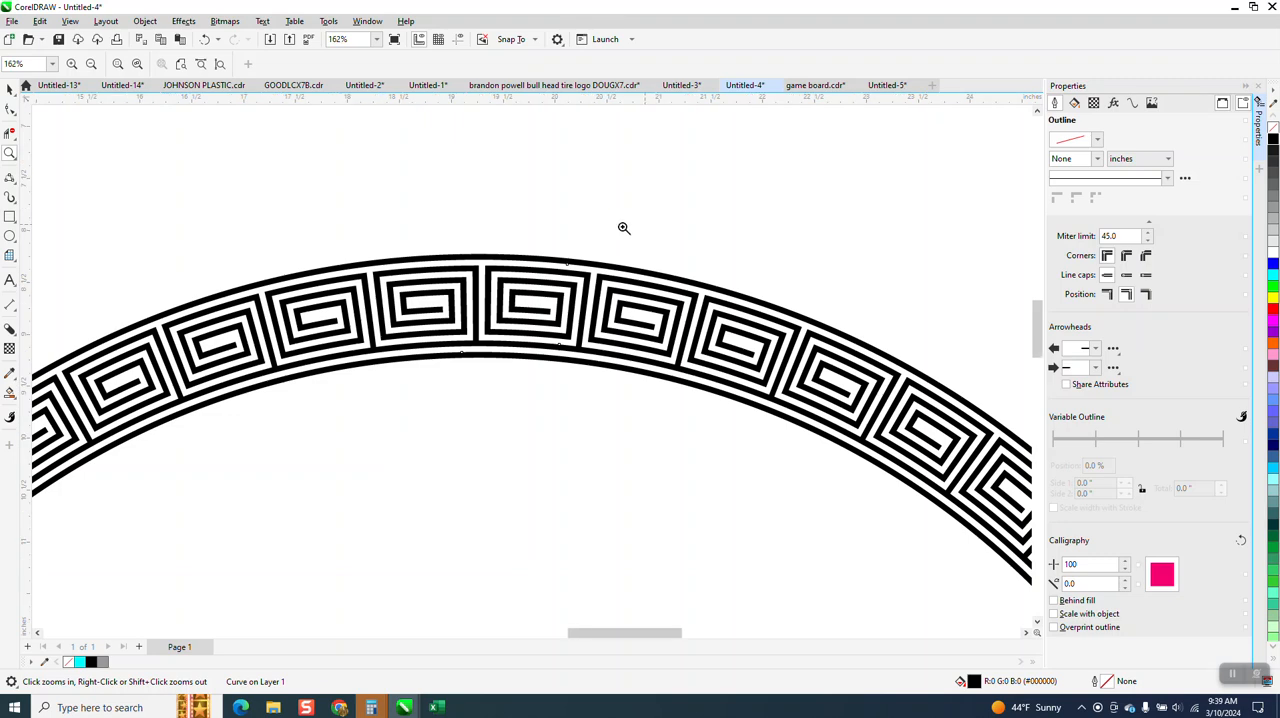
key("space")
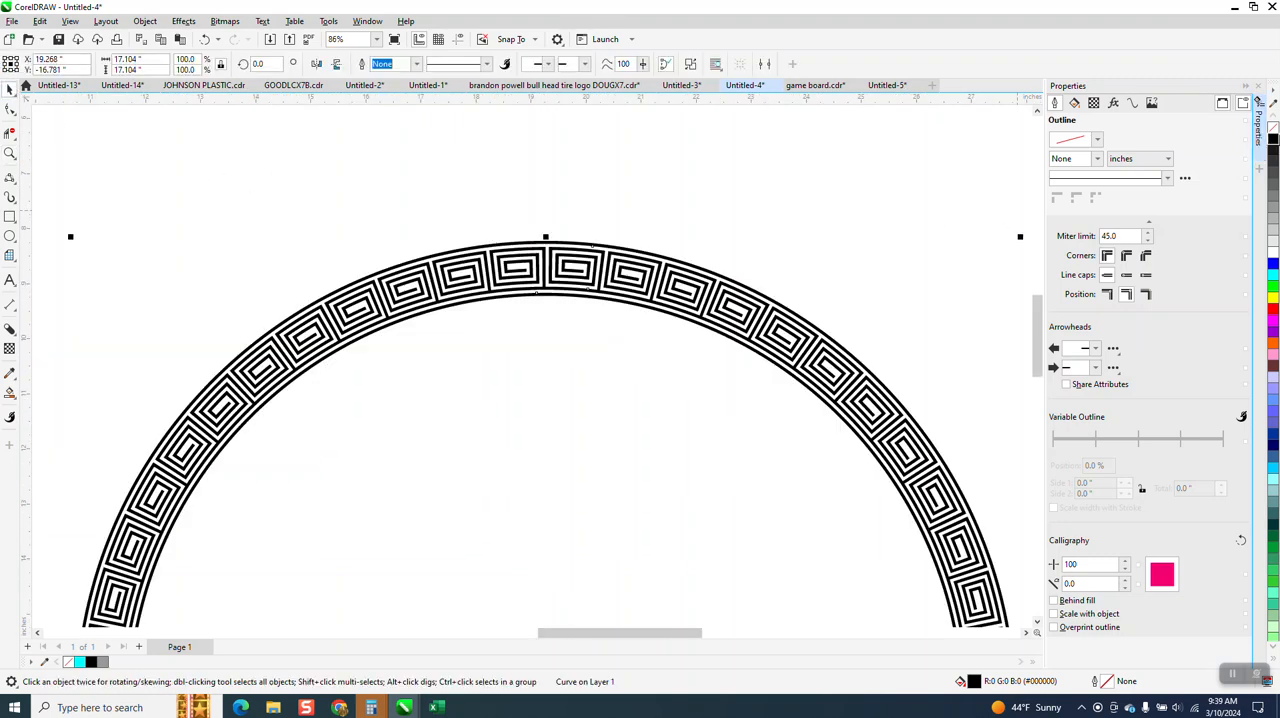
right_click(1273, 140)
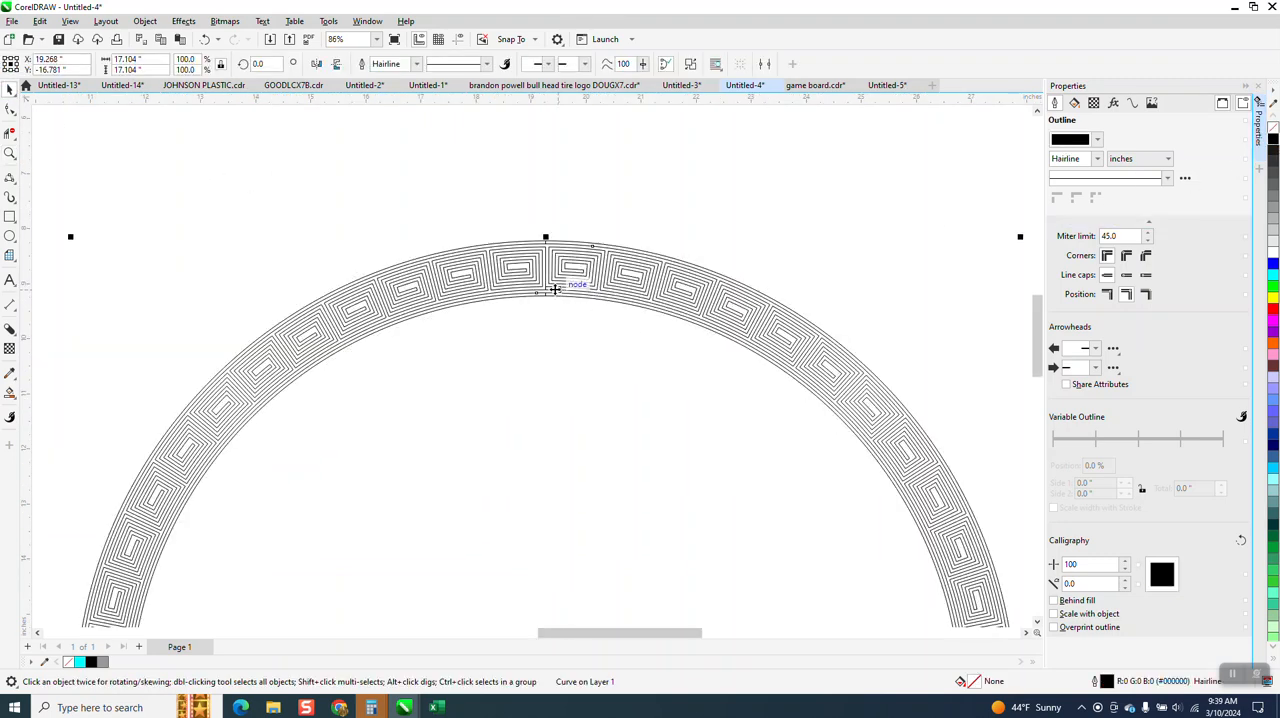
Delete the leftover seam segments across the border lines at the ring's top with the Virtual Segment Delete tool
left_click_drag(535, 244, 603, 320)
right_click(437, 329)
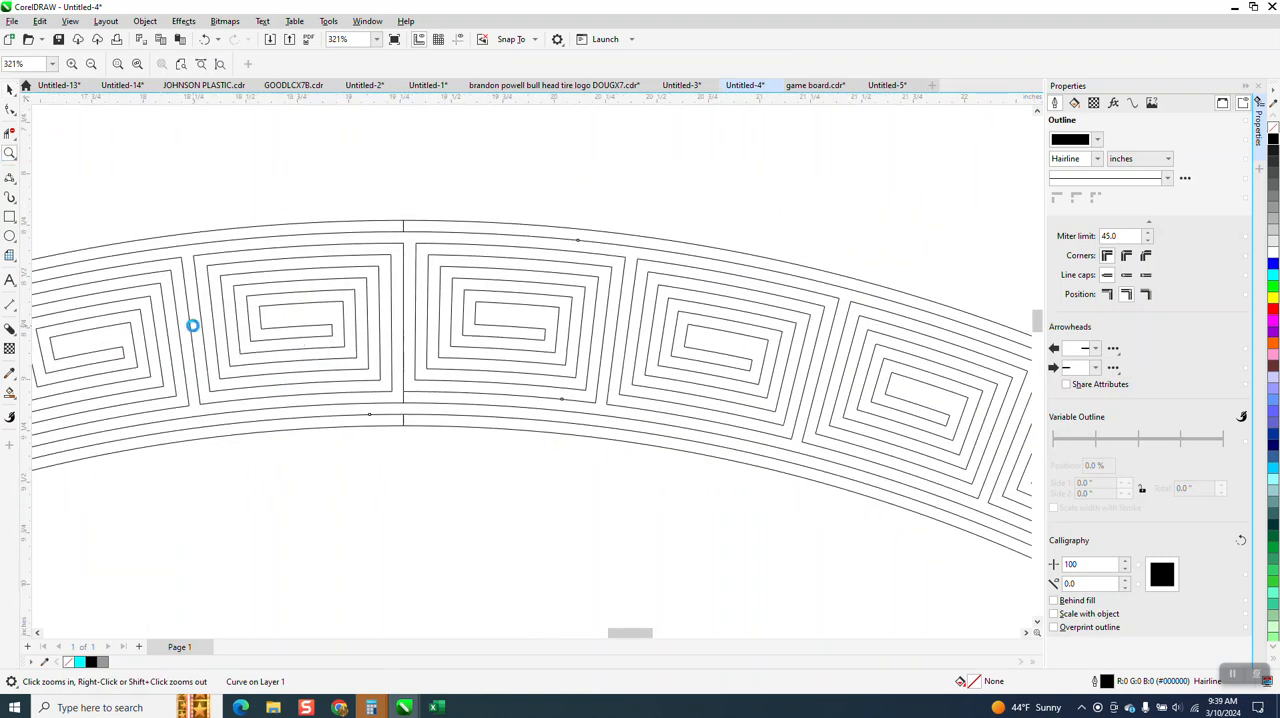
left_click(10, 133)
left_click(405, 387)
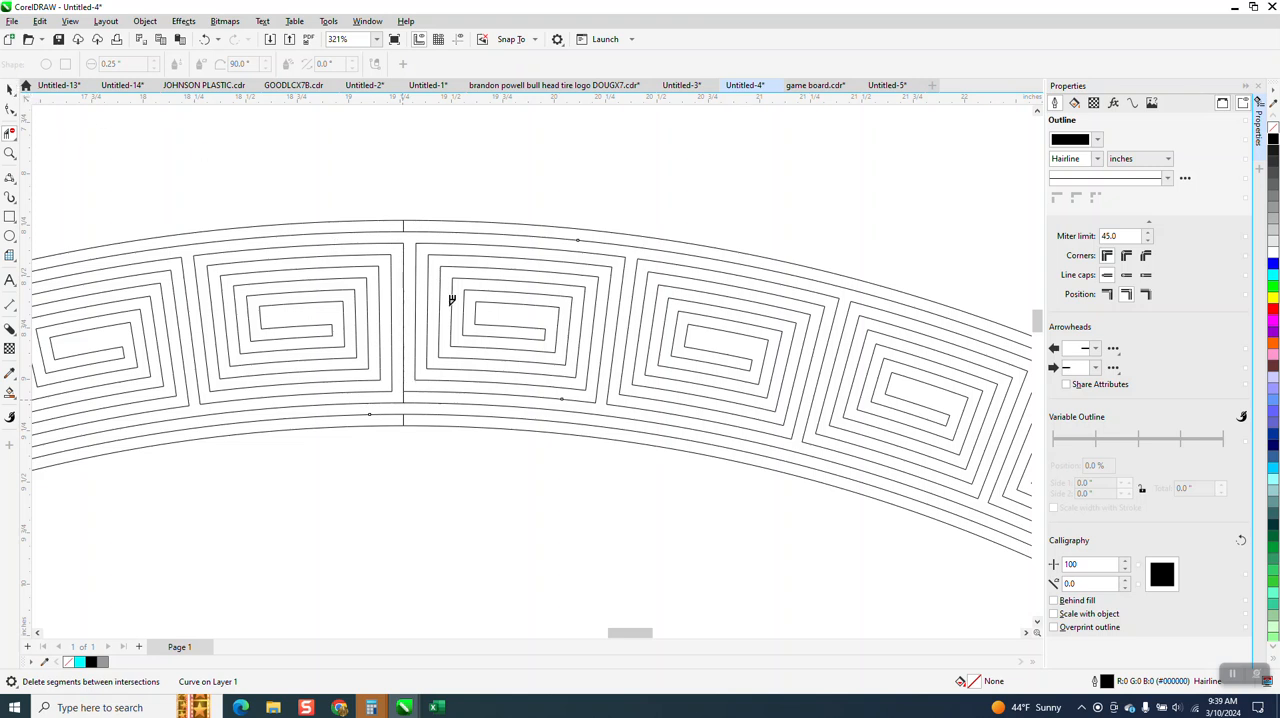
key("space")
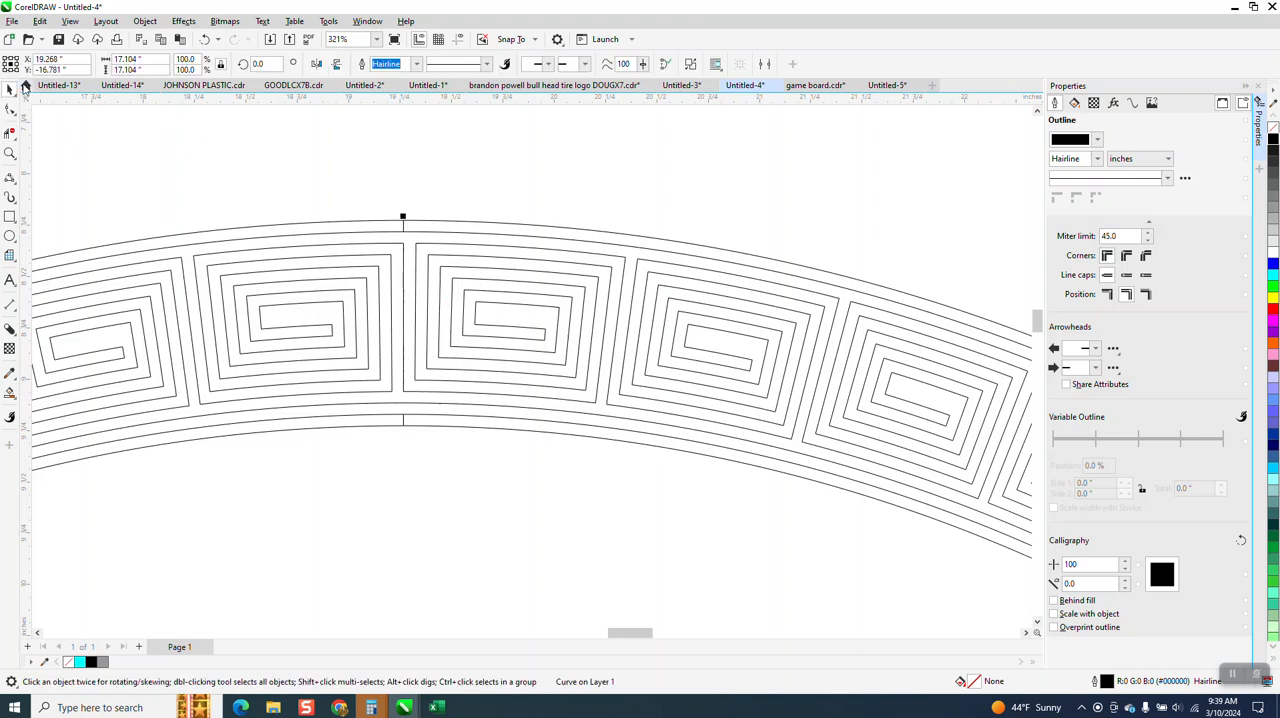
key("space")
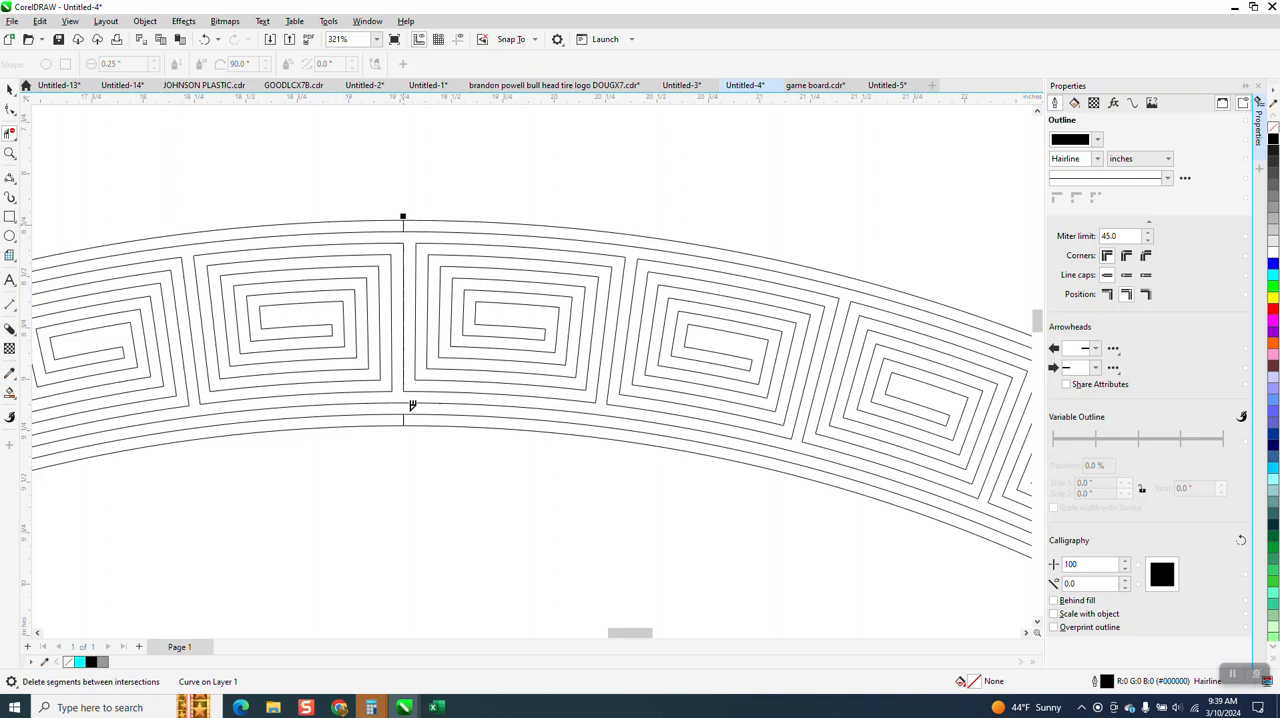
left_click(405, 418)
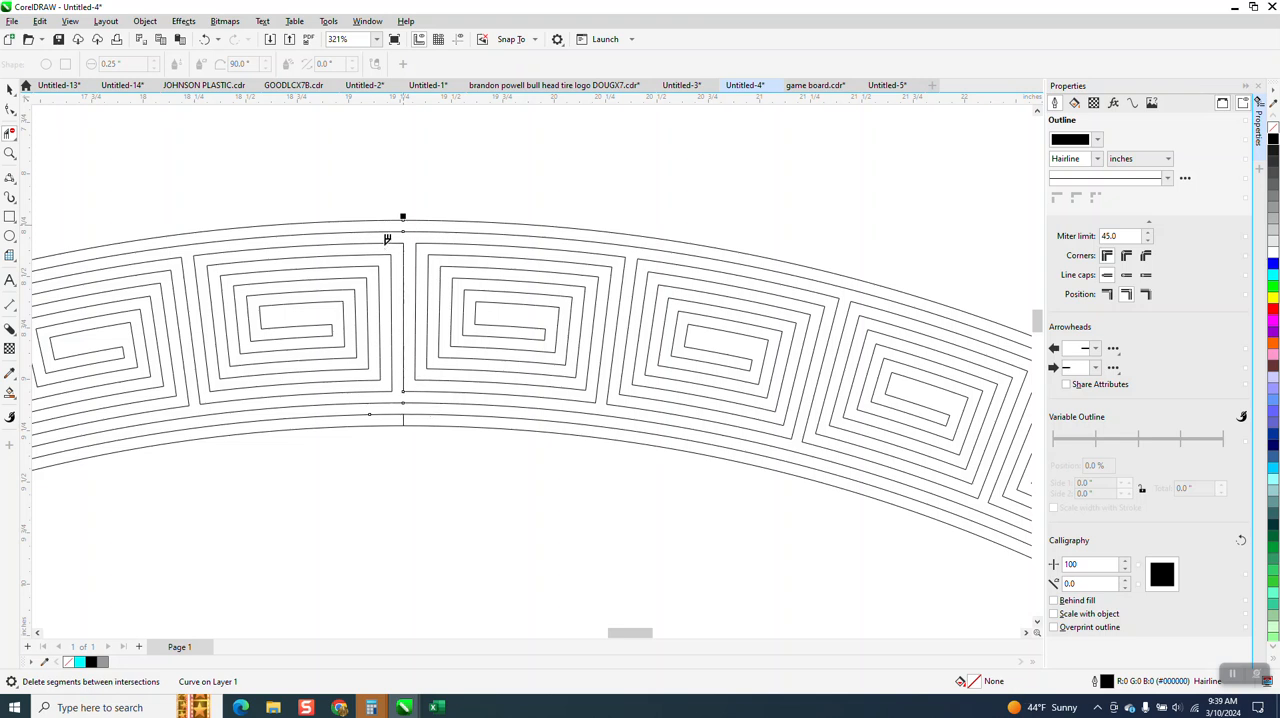
left_click(417, 424)
Fill the ring's spiral pattern with blue and no outline using the Smart Fill tool
scroll(460, 229, "down", 3)
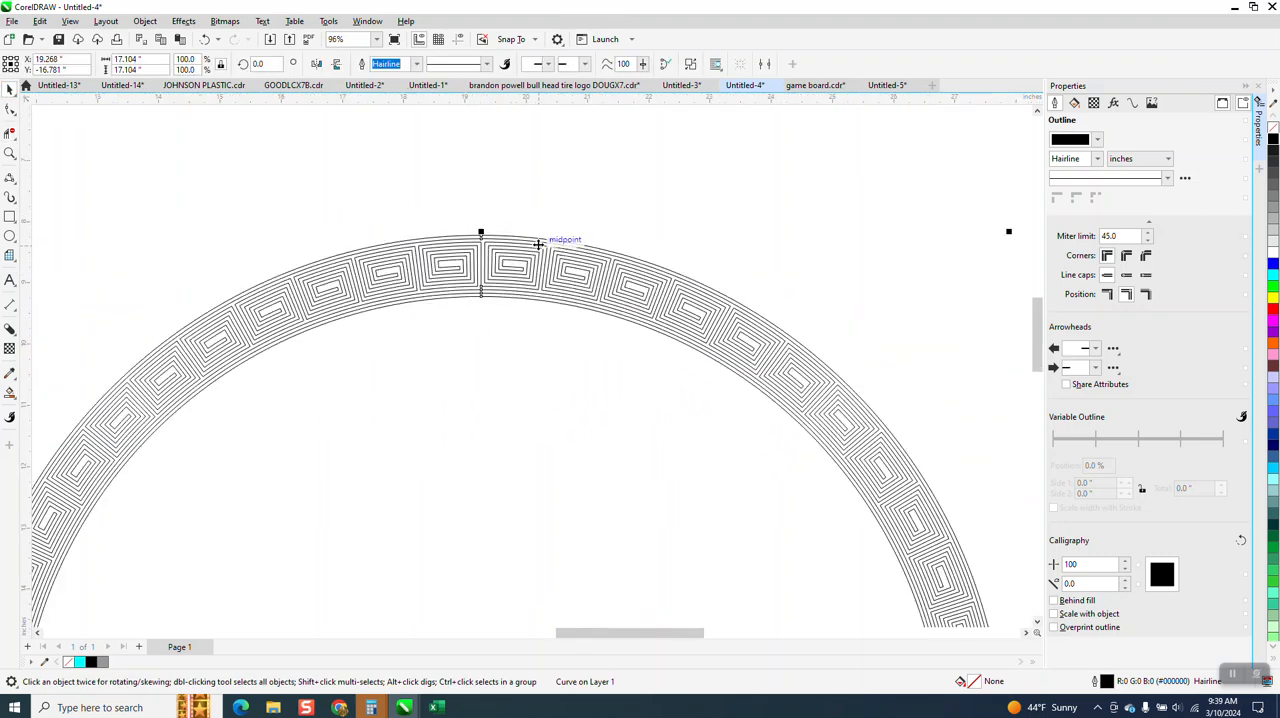
scroll(466, 266, "down", 1)
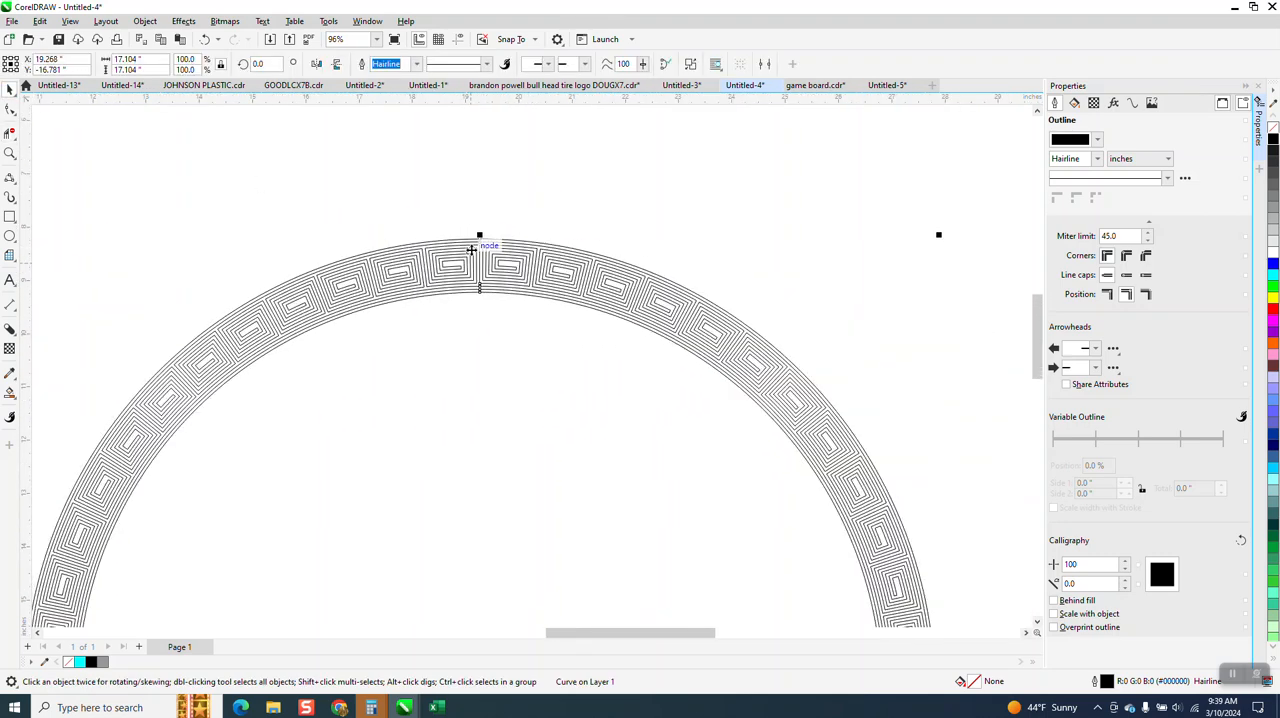
left_click(10, 153)
left_click_drag(426, 242, 668, 370)
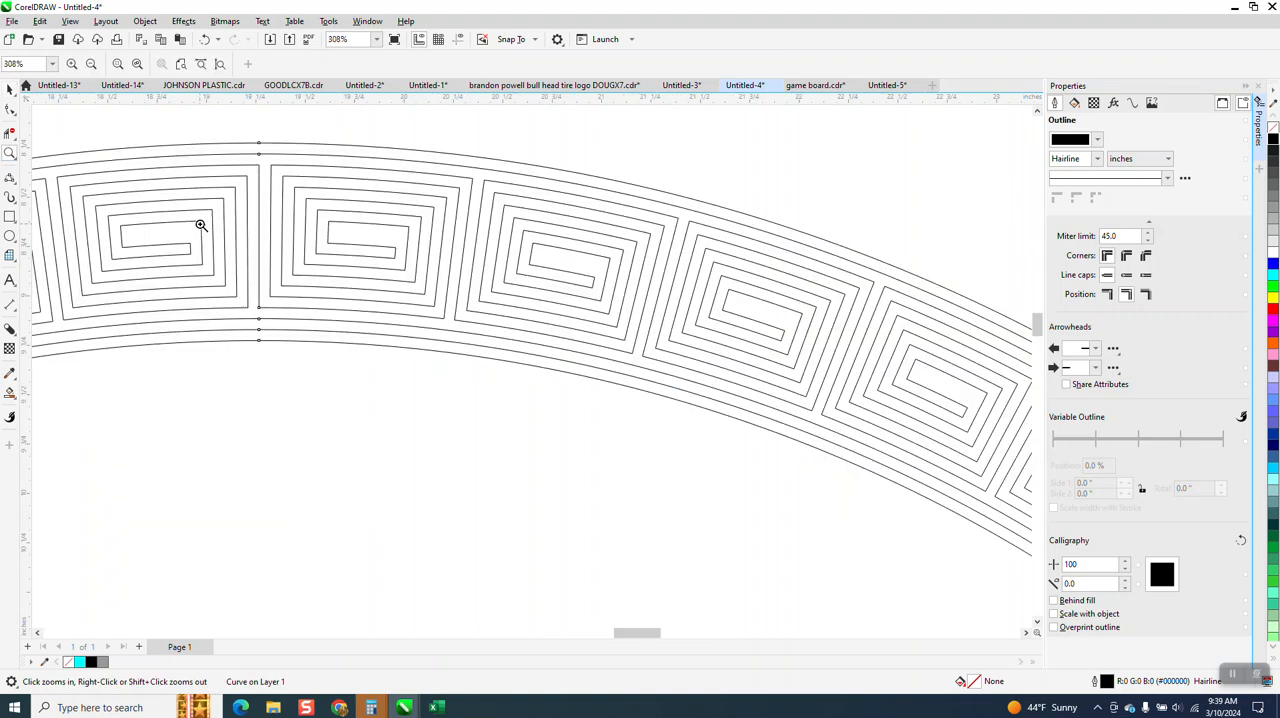
left_click(10, 392)
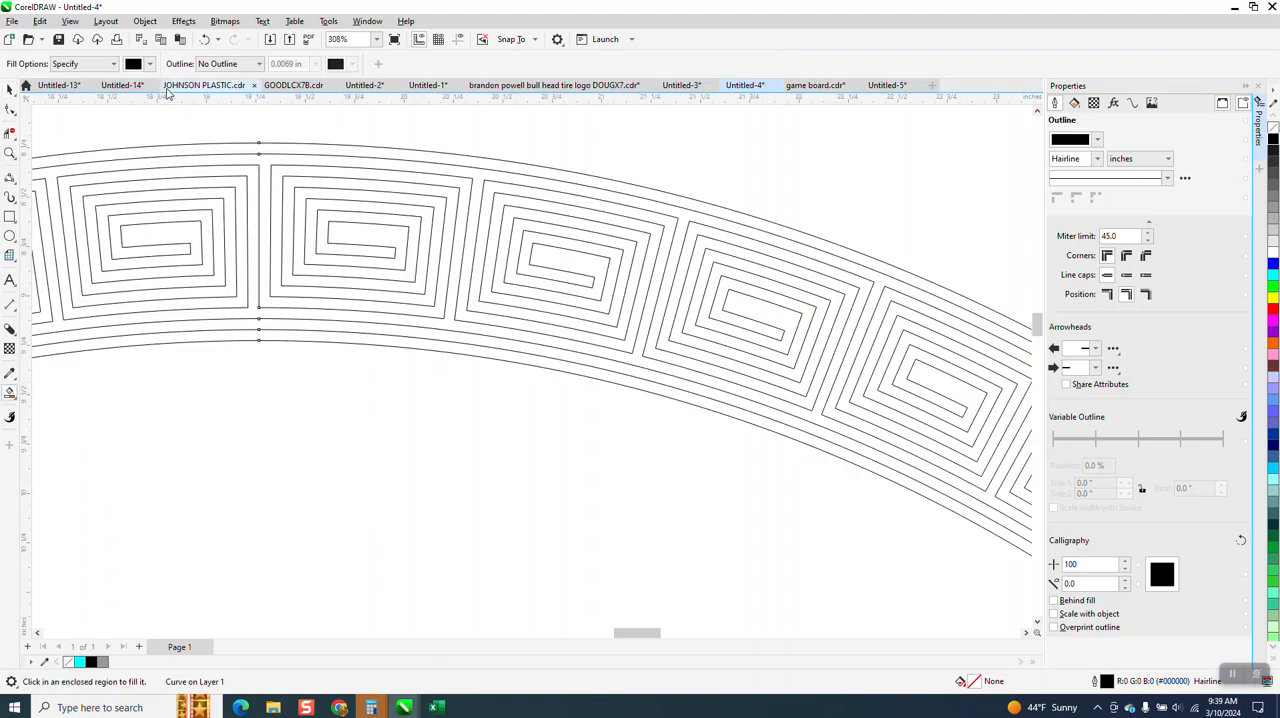
left_click(148, 66)
left_click(191, 148)
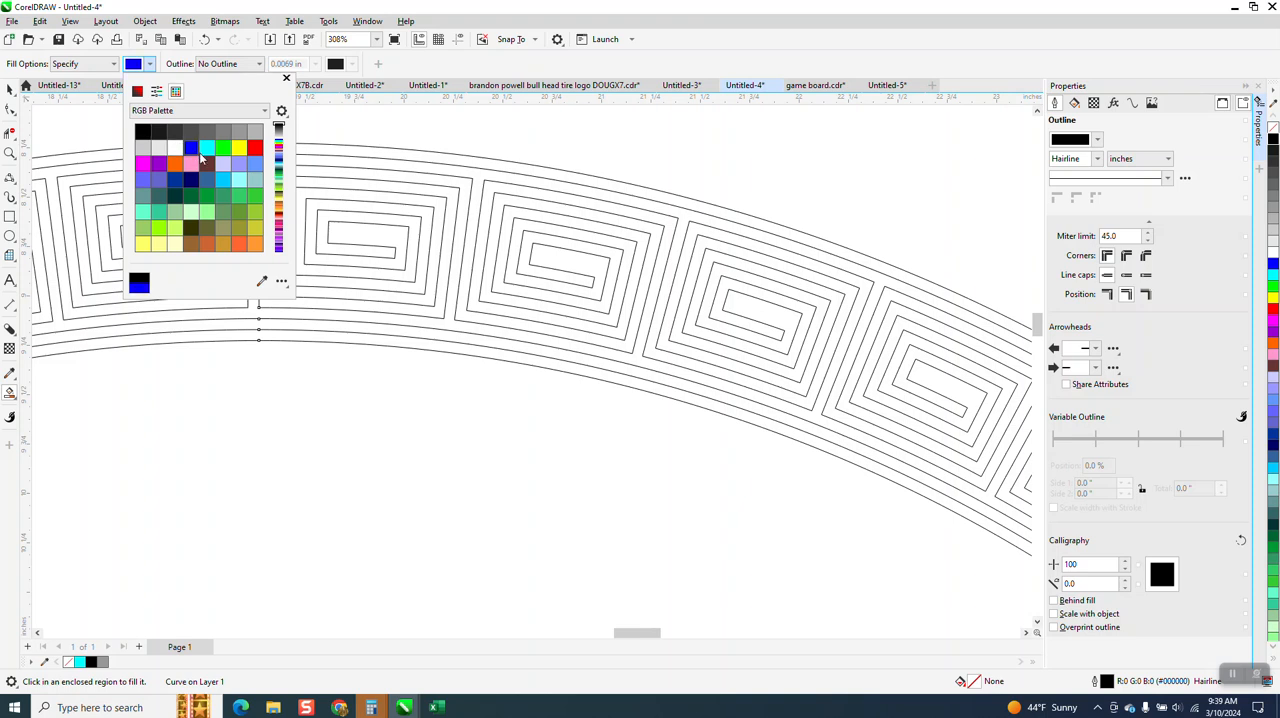
left_click(364, 154)
left_click(368, 152)
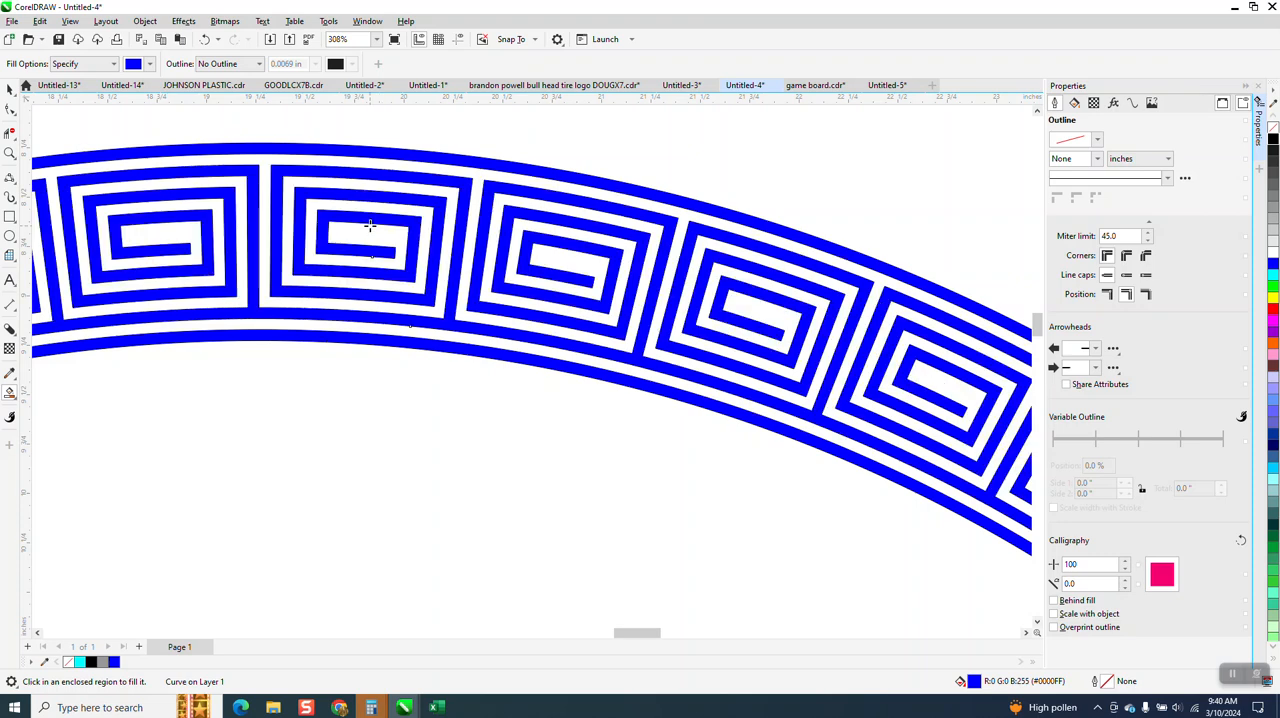
scroll(503, 311, "down", 1)
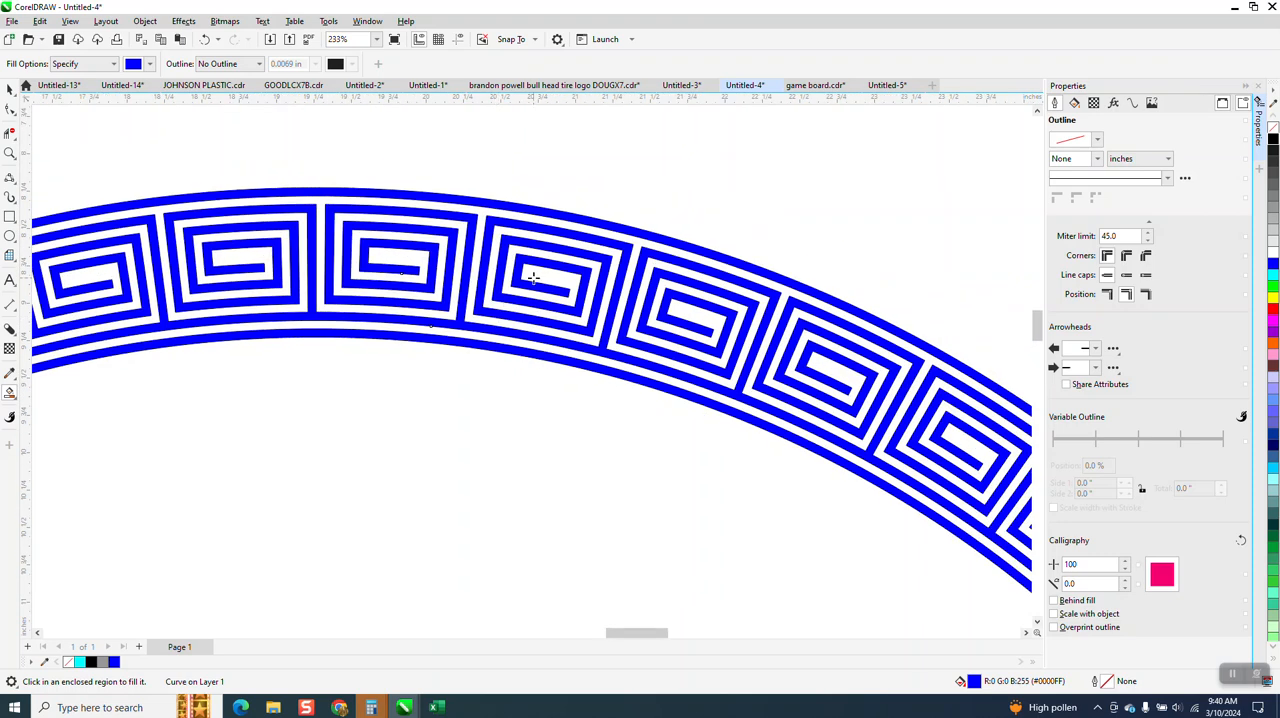